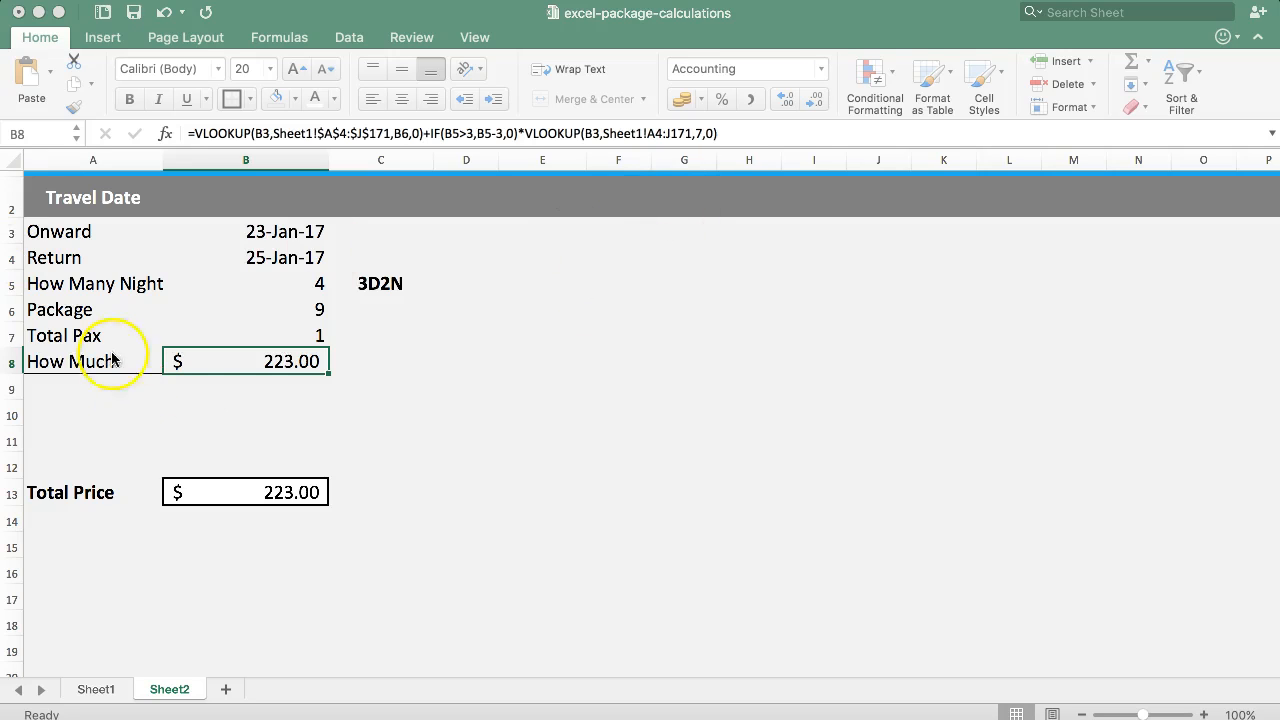
# Compare the single extra-night rates in the PDF package price list and on Sheet1 with the How Much and Total Price calculations on Sheet2.
pyautogui.click(251, 364)
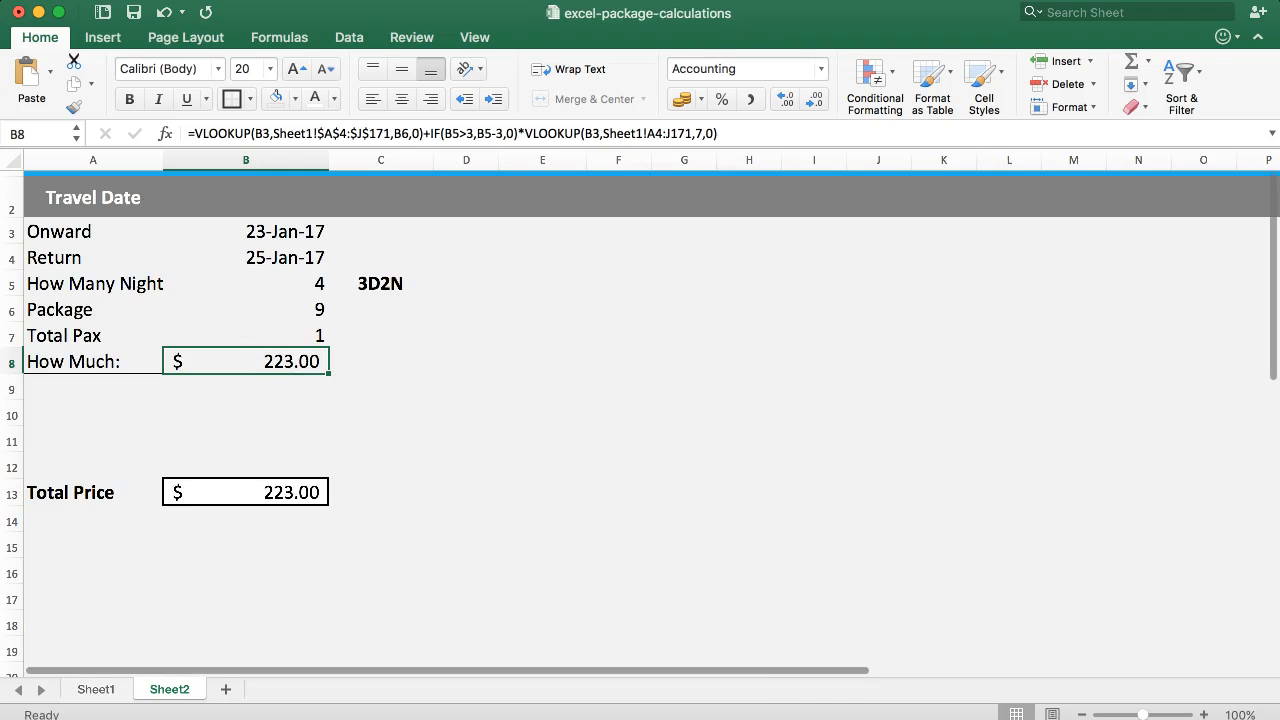
pyautogui.click(540, 718)
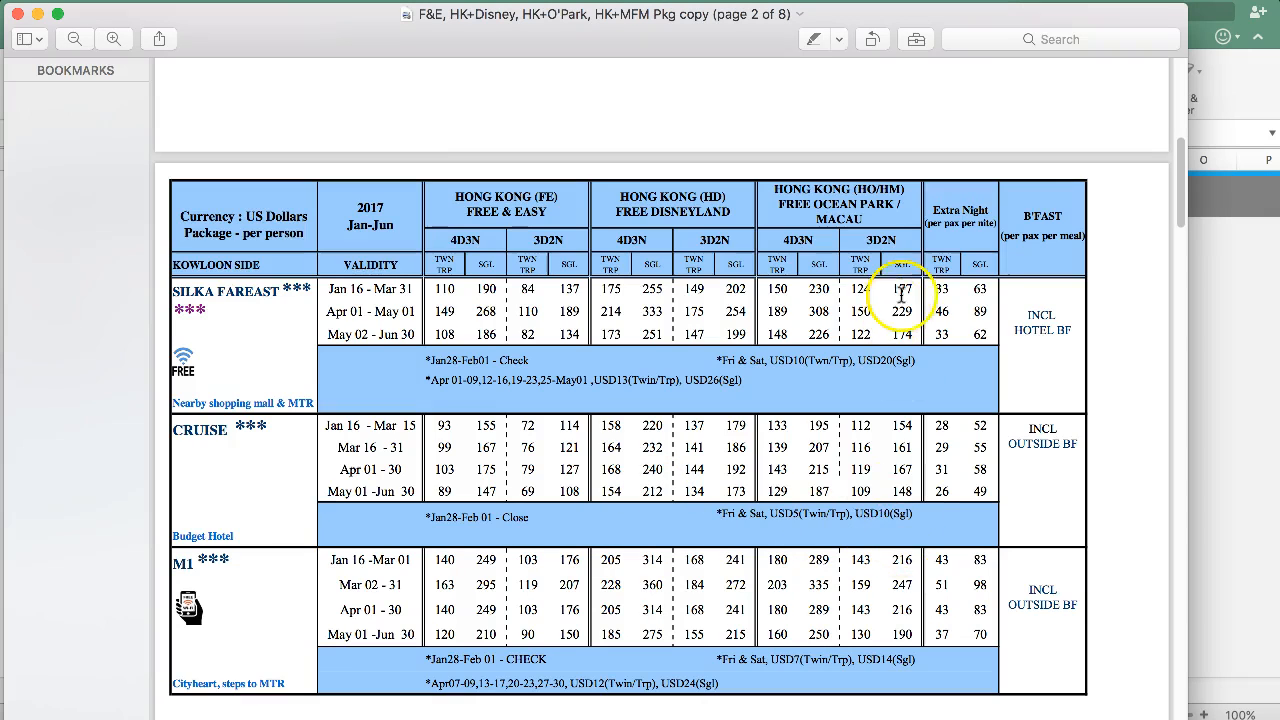
pyautogui.moveTo(972, 290); pyautogui.dragTo(979, 318)
pyautogui.click(990, 293)
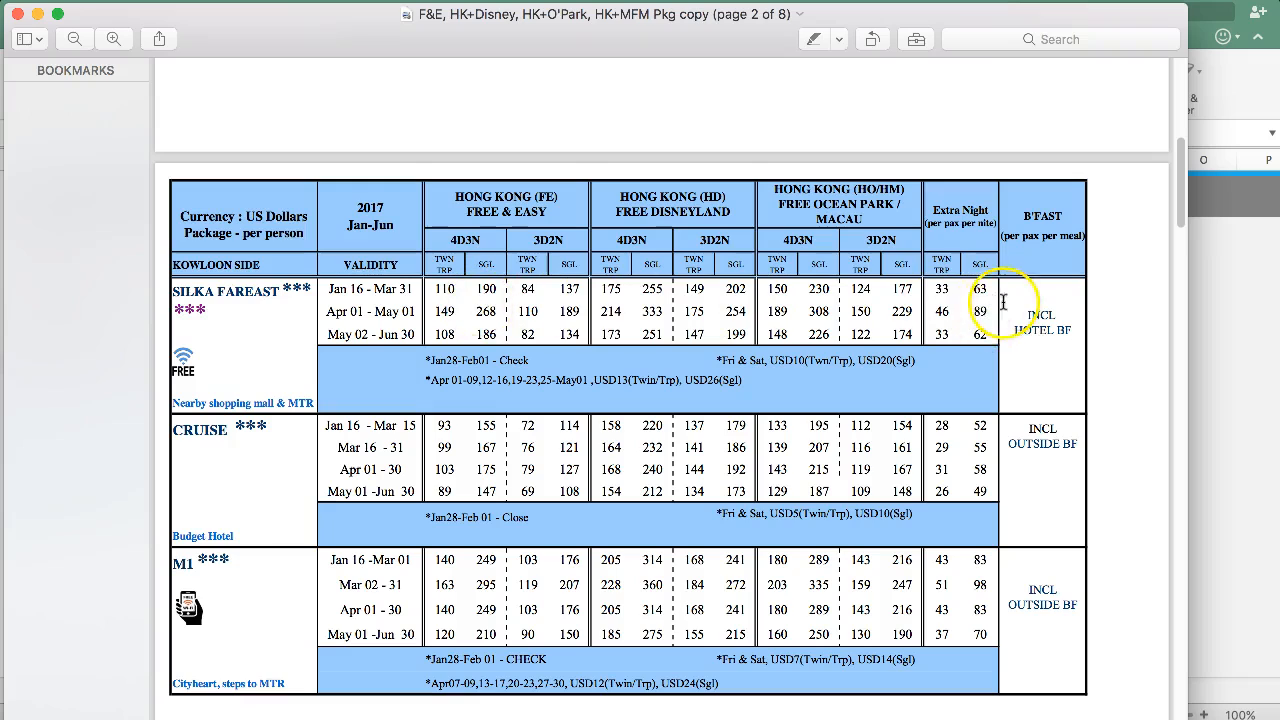
pyautogui.doubleClick(990, 291)
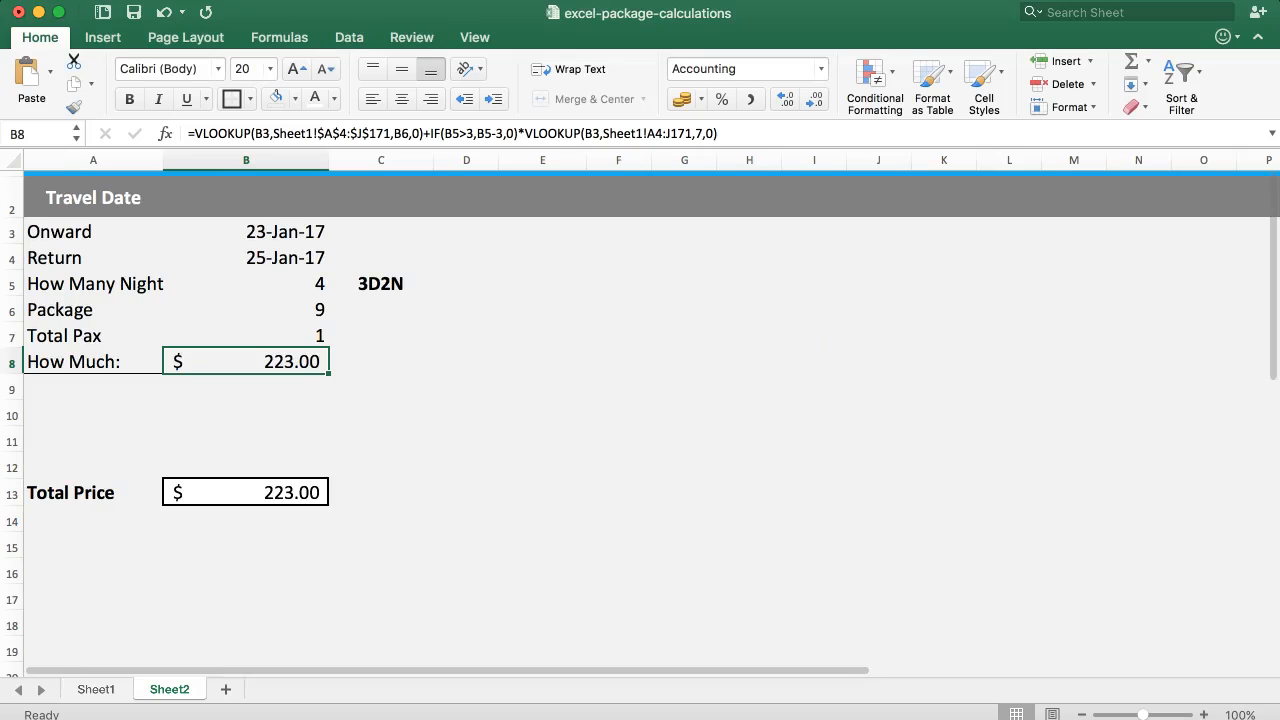
pyautogui.click(95, 690)
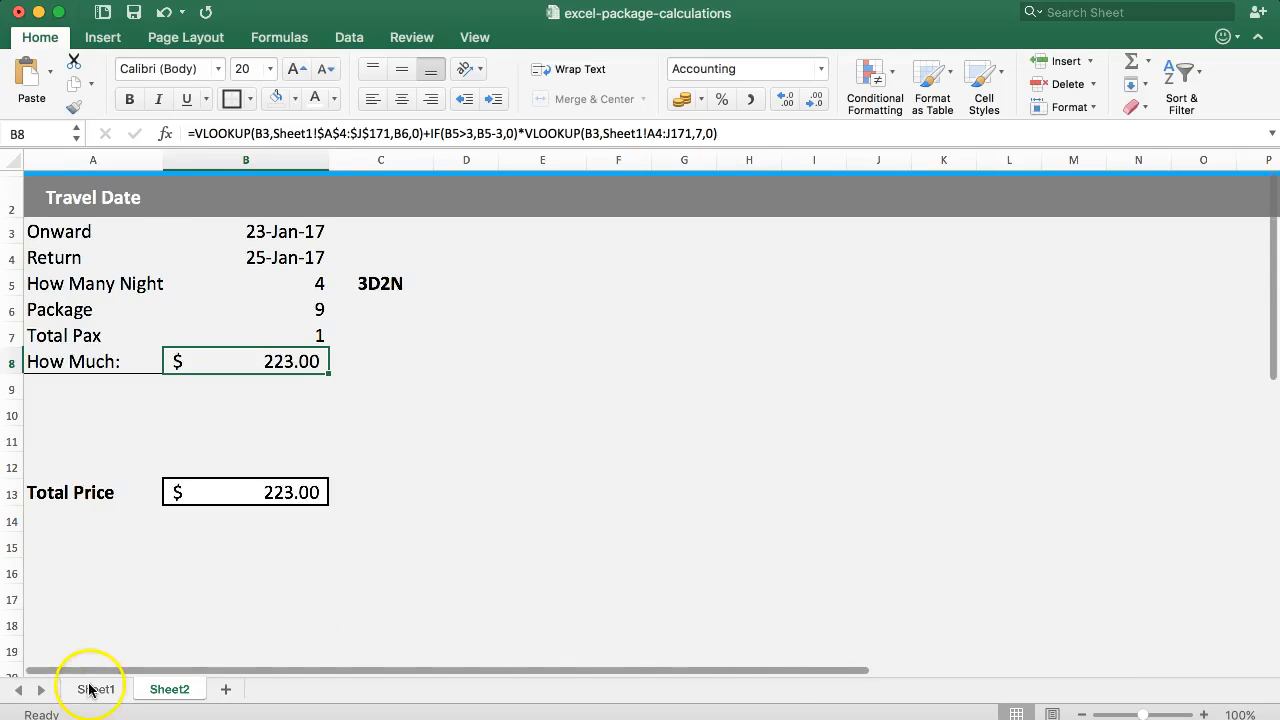
pyautogui.moveTo(950, 303); pyautogui.dragTo(905, 457)
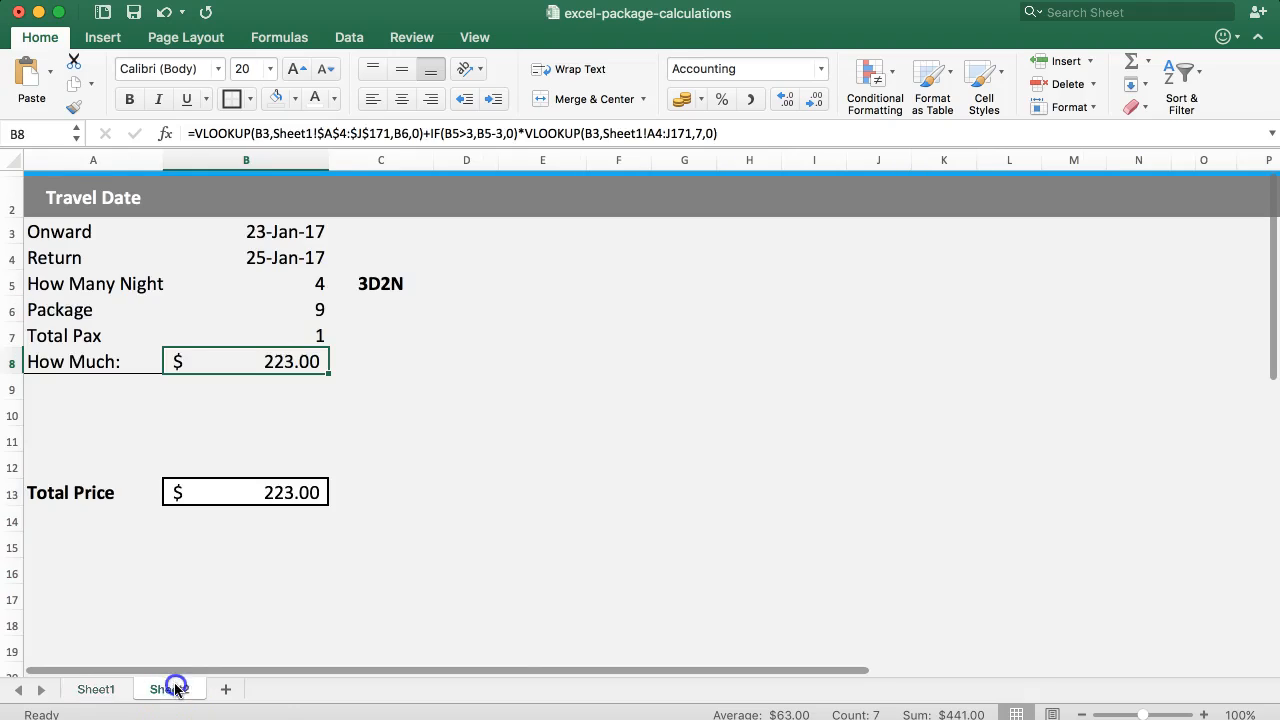
pyautogui.click(168, 689)
pyautogui.click(266, 367)
pyautogui.click(247, 492)
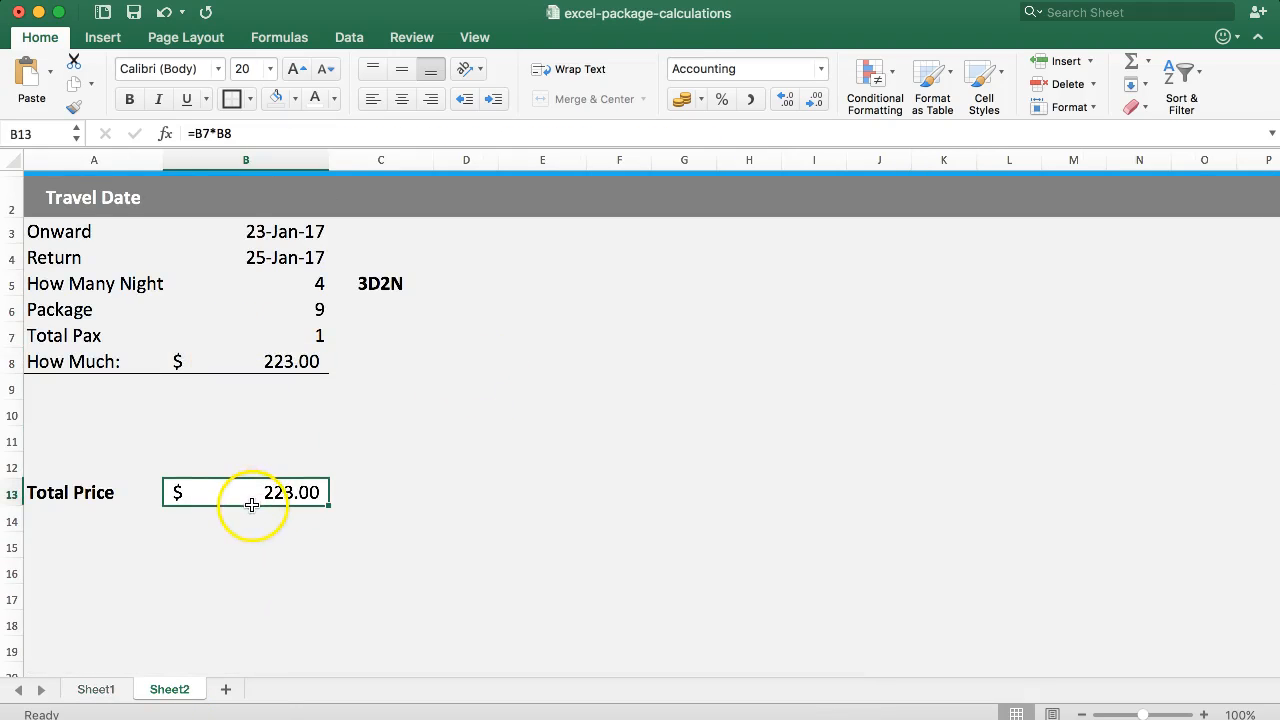
# Copy the extra-night part of the B8 formula into C8 as =IF(B5>3,B5-3,0)*VLOOKUP(B3,Sheet1!A4:J171,7,0).
pyautogui.click(234, 362)
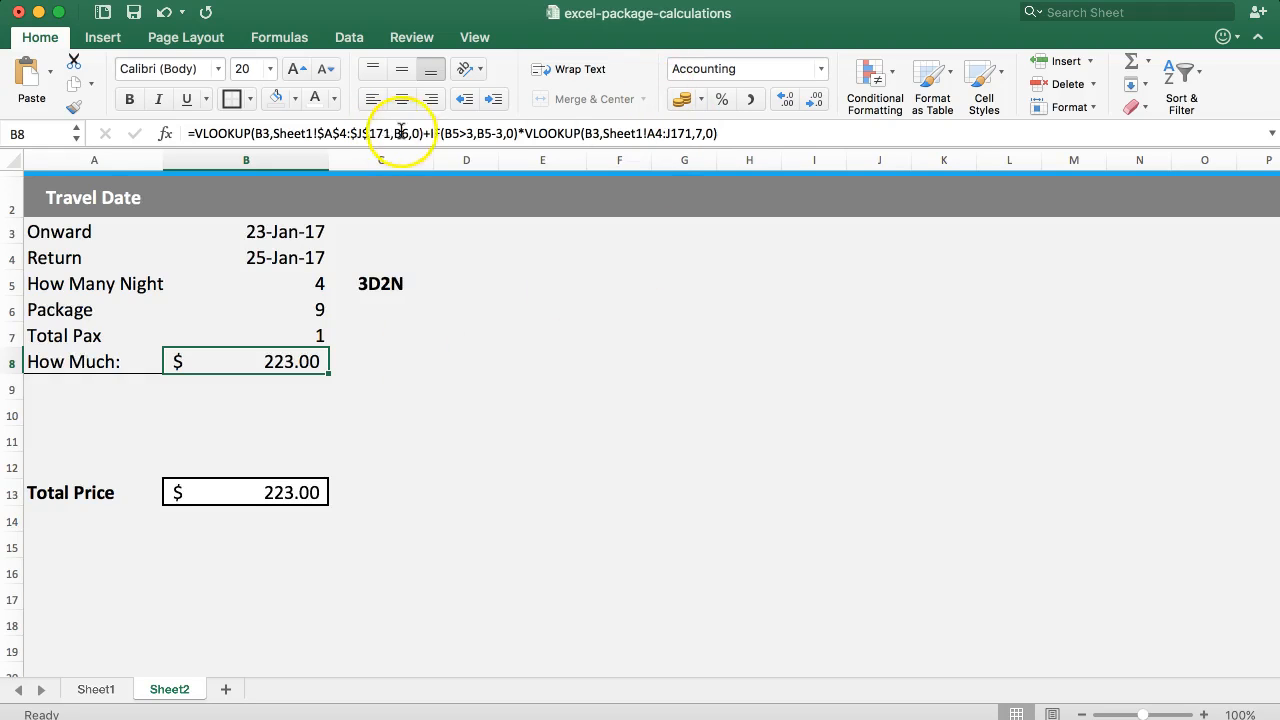
pyautogui.moveTo(428, 133); pyautogui.dragTo(727, 136)
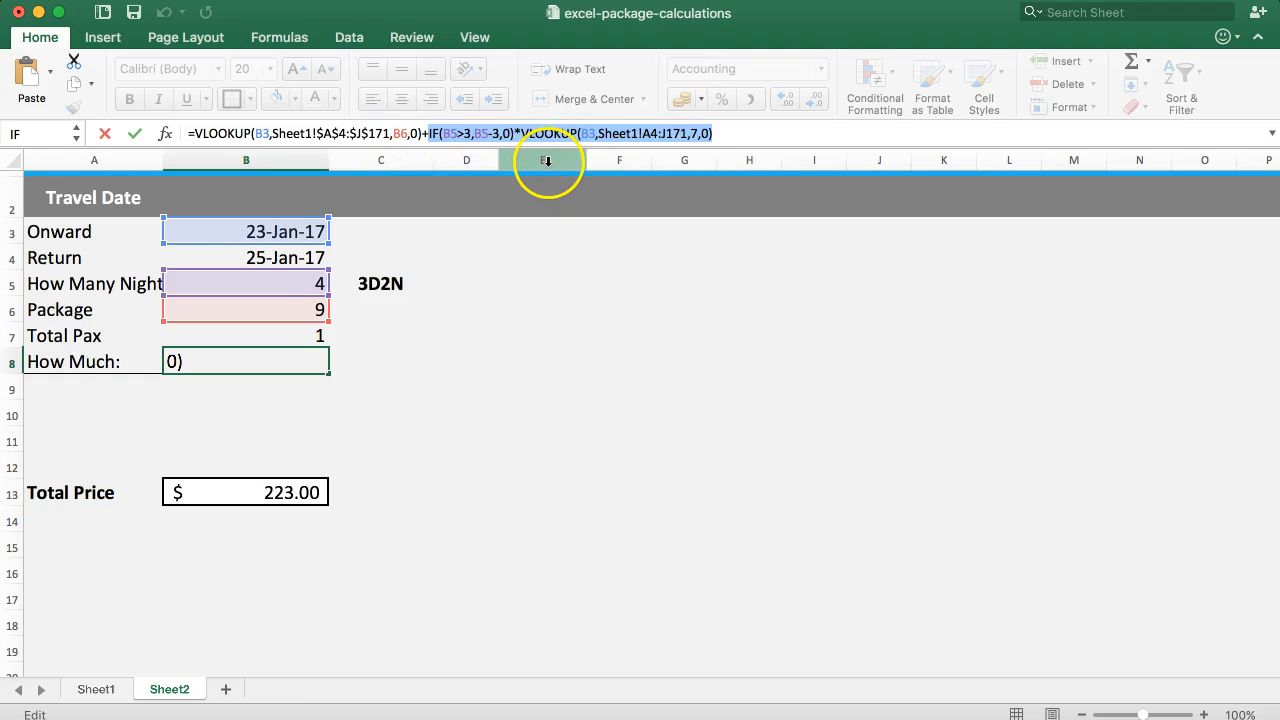
pyautogui.press('Escape')
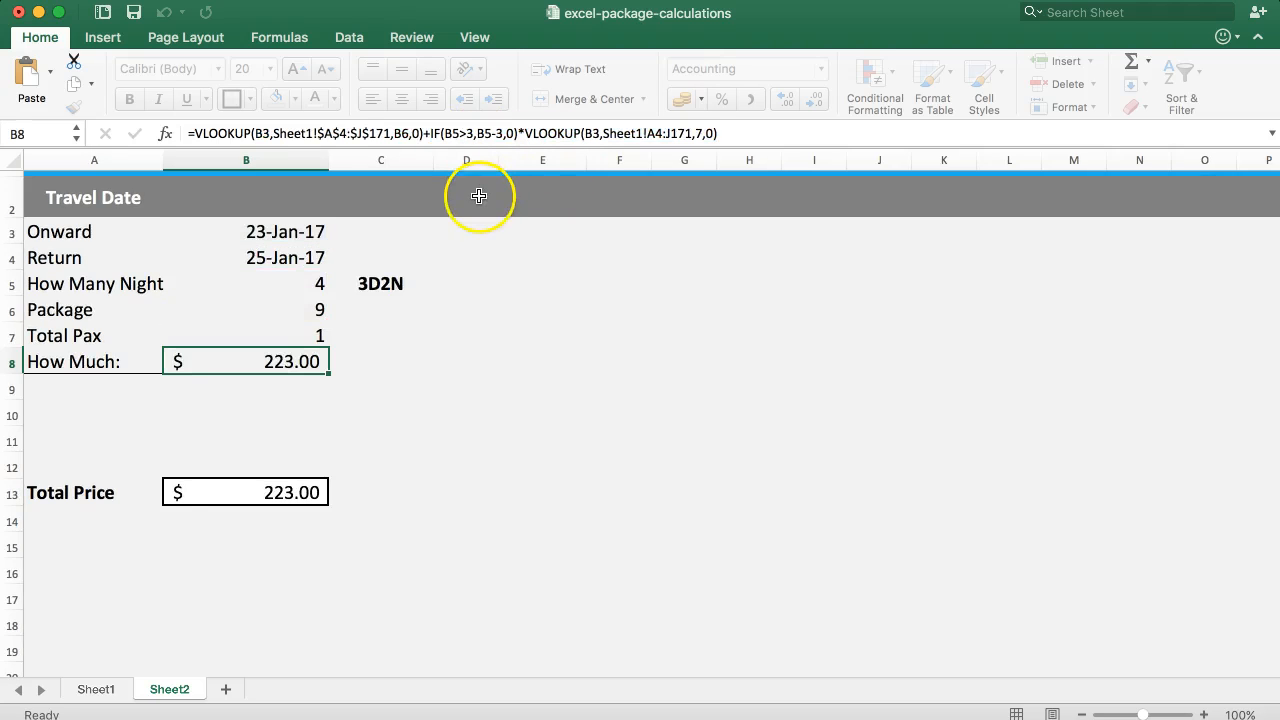
pyautogui.click(360, 364)
pyautogui.click(261, 133)
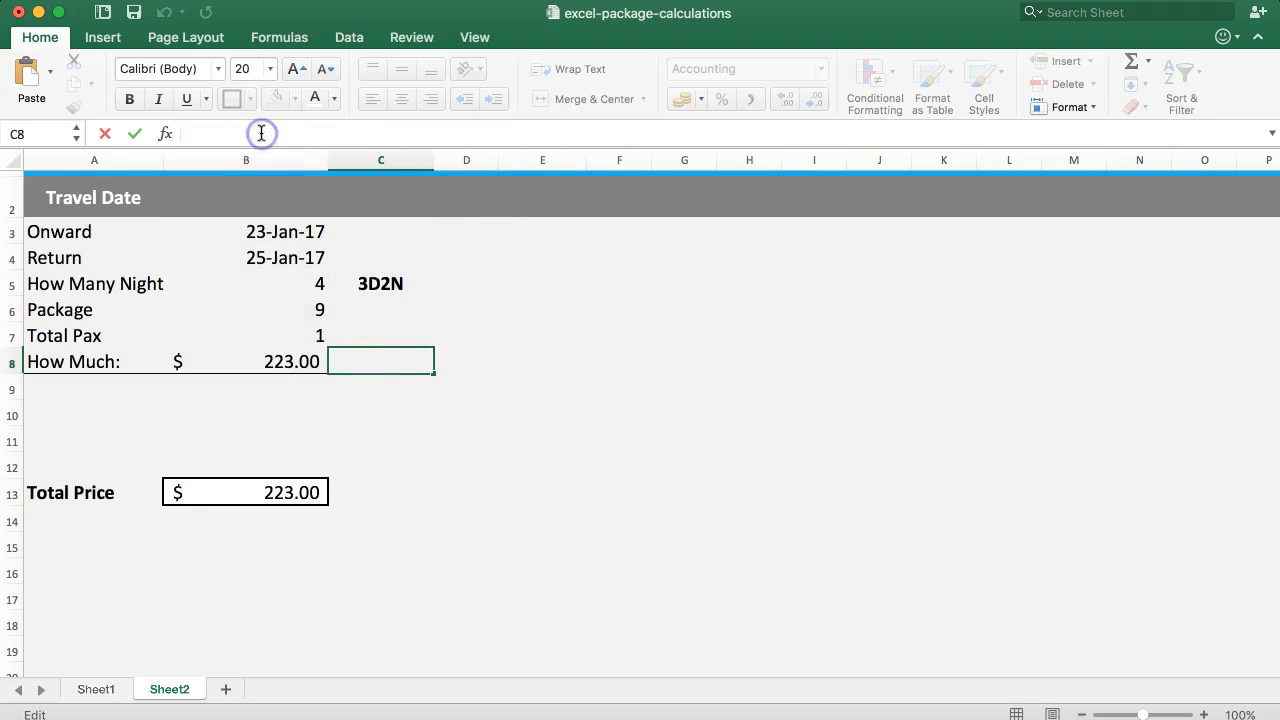
pyautogui.write('=')
pyautogui.write('IF(B3=5,B5,(B2*VLOOKUP(B5,Sheet1!A4:J171,7,0)')
pyautogui.press('Return')
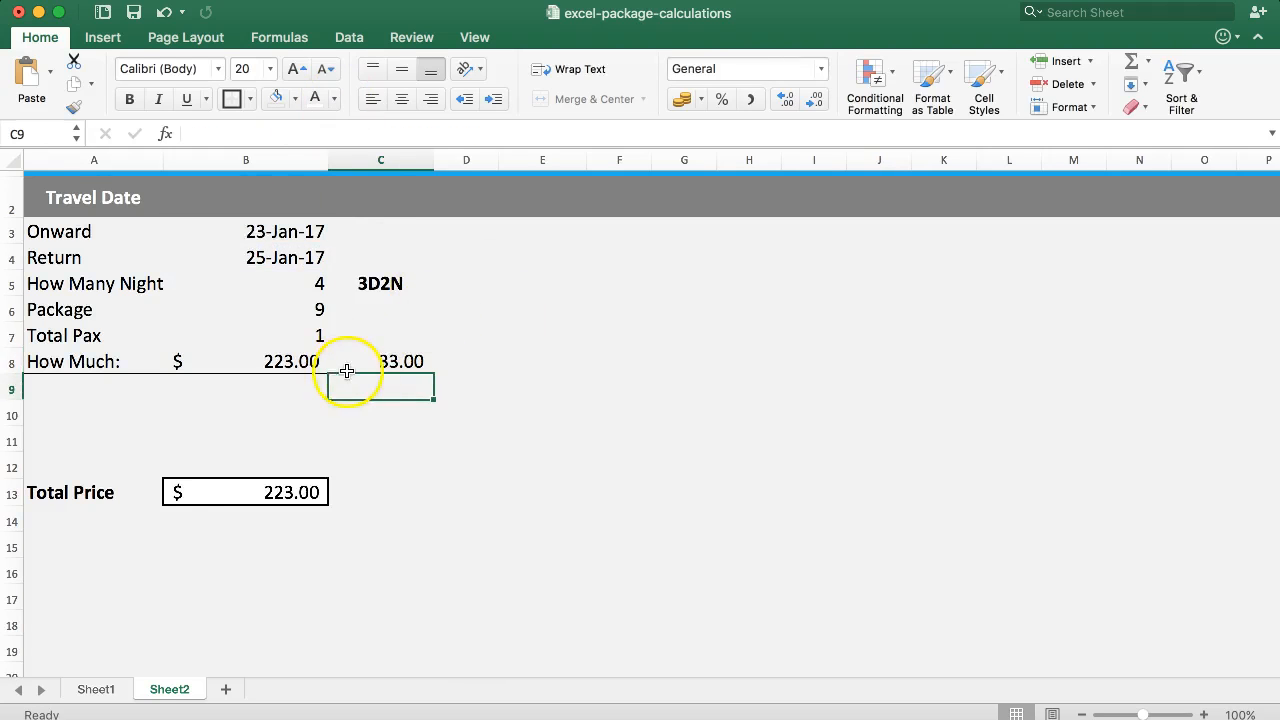
# Enter the same extra-night formula in D8 and copy the formatting of C8 onto it.
pyautogui.click(371, 351)
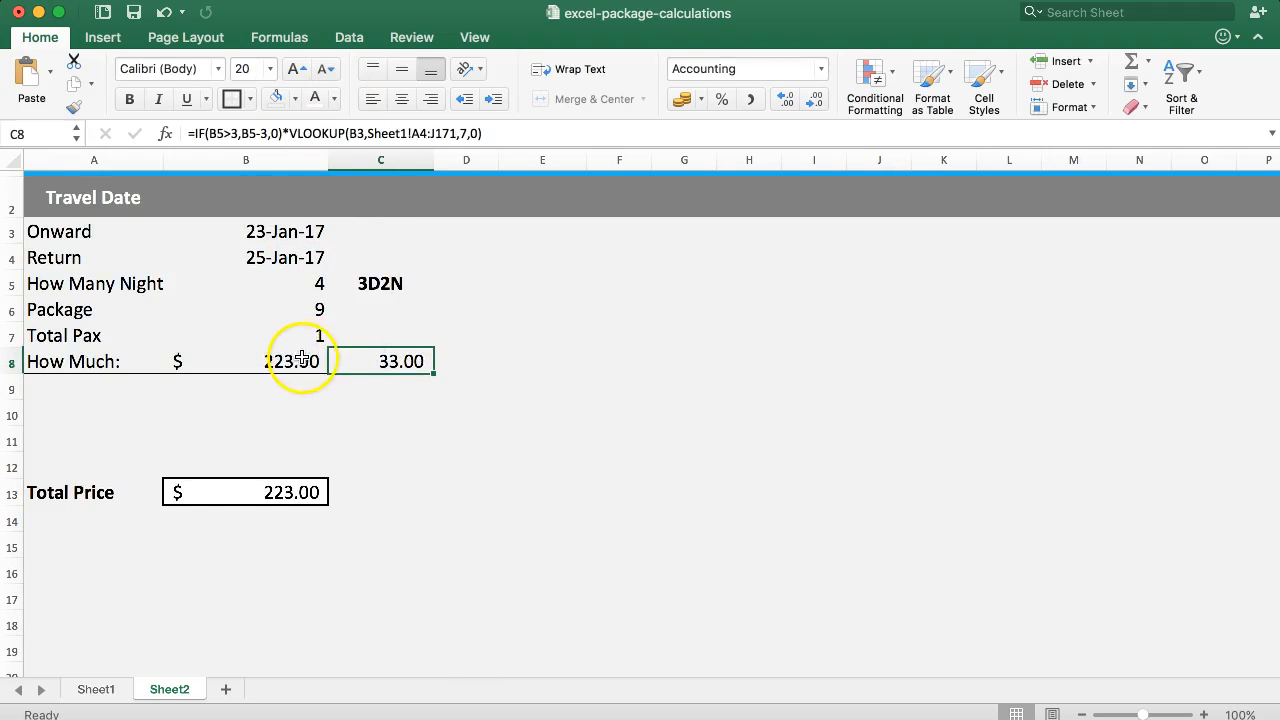
pyautogui.click(467, 357)
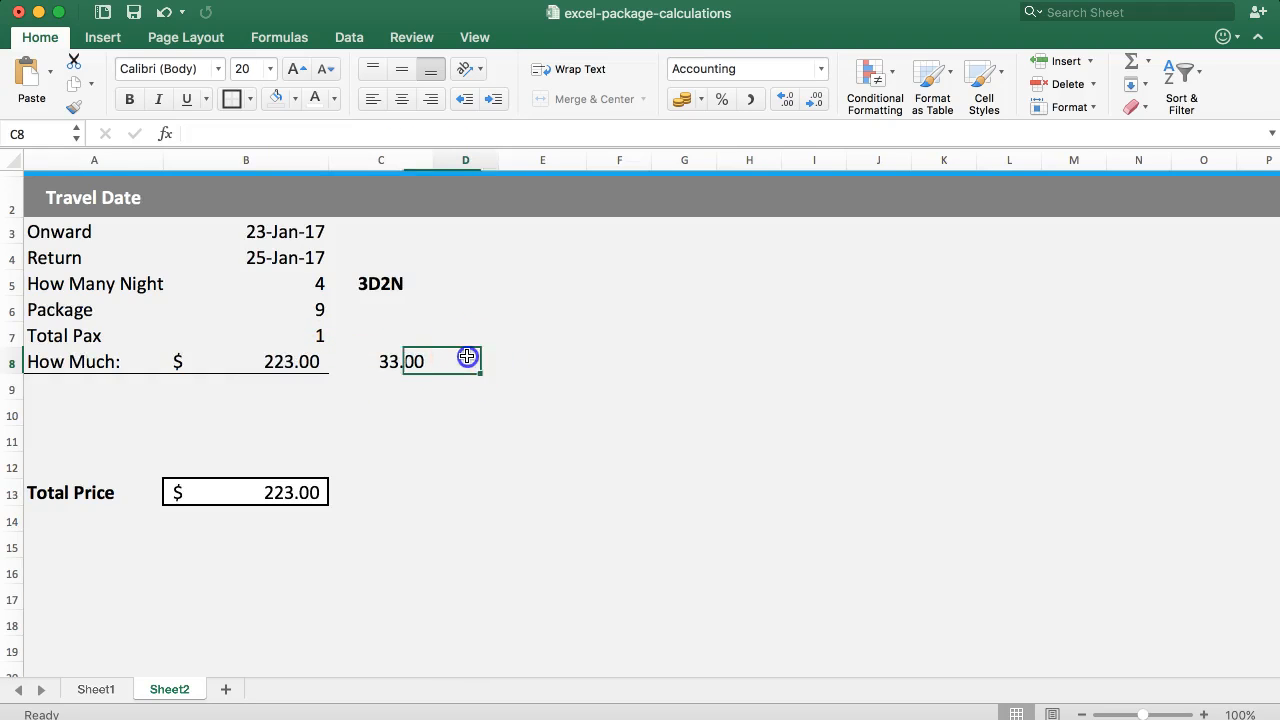
pyautogui.click(320, 128)
pyautogui.write('=')
pyautogui.hotkey('ctrl', 'v')
pyautogui.press('Return')
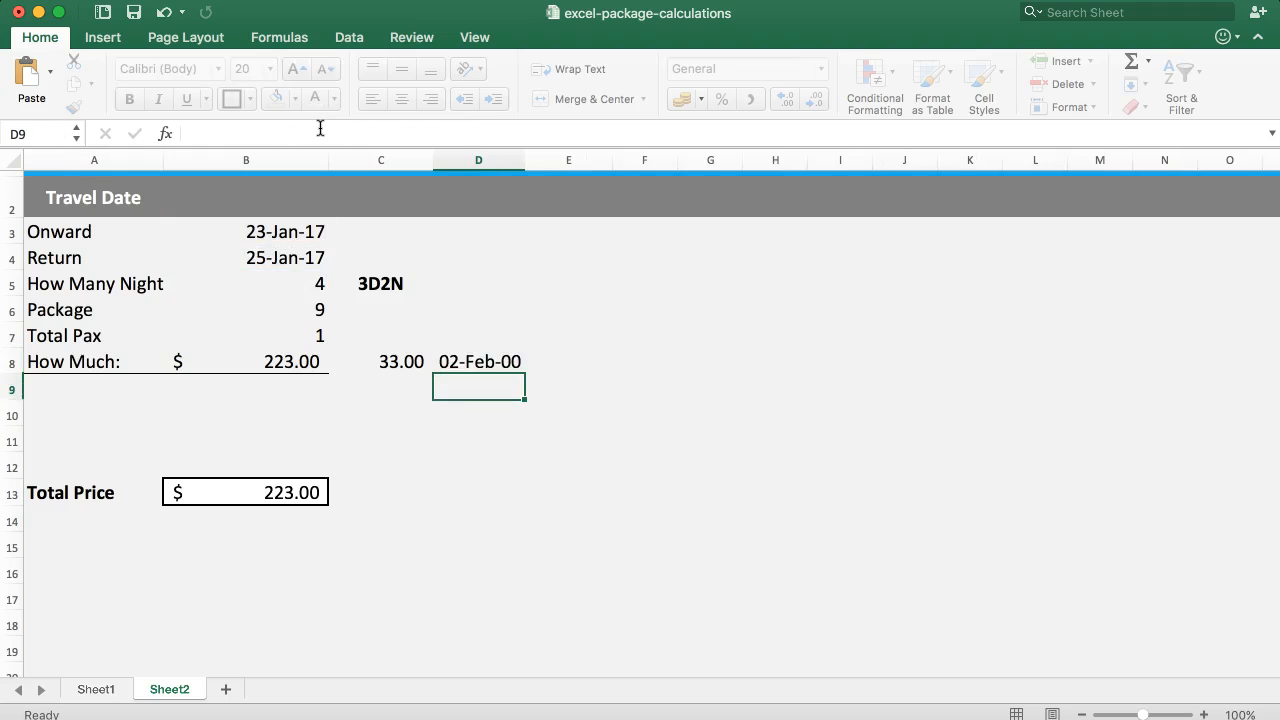
pyautogui.click(390, 362)
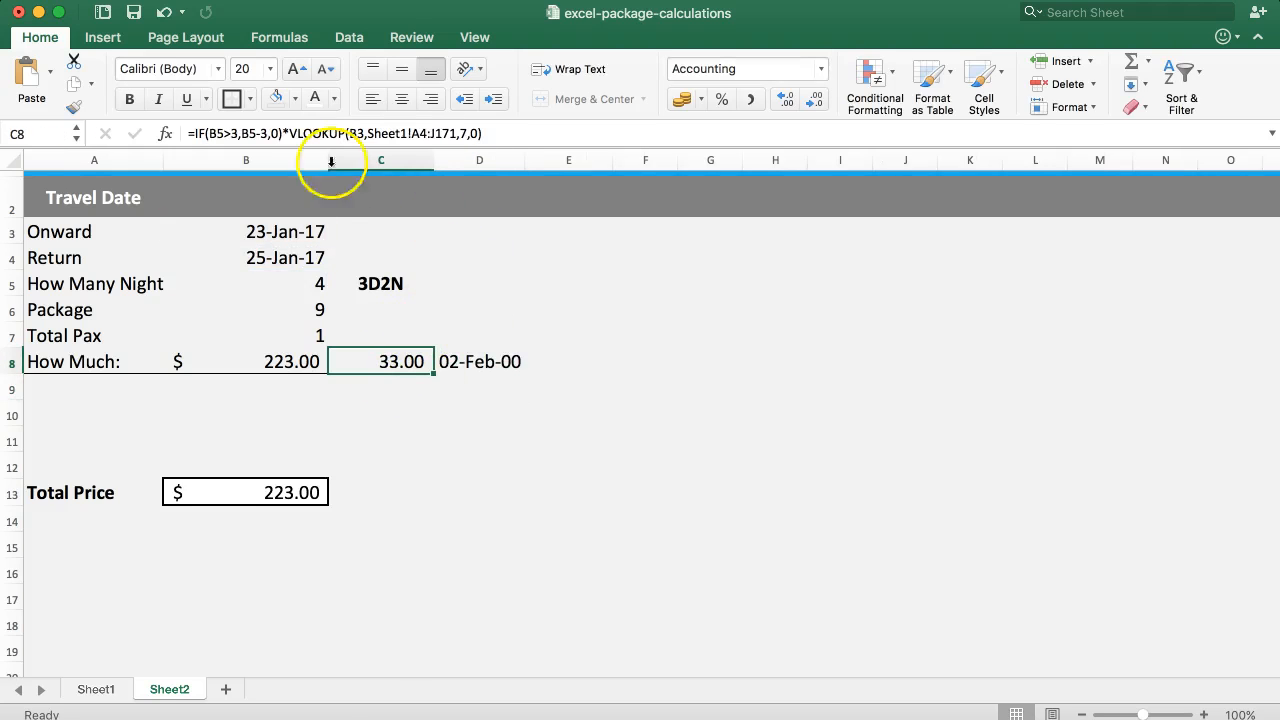
pyautogui.click(74, 107)
pyautogui.click(452, 362)
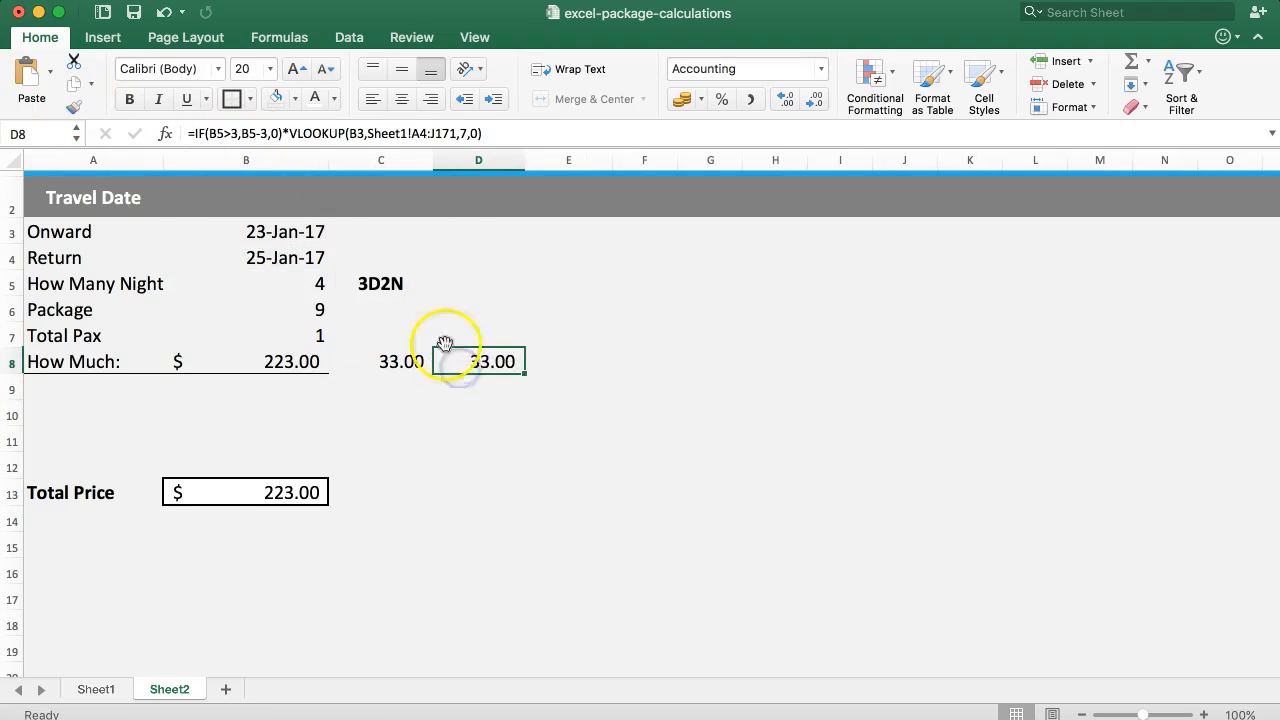
pyautogui.click(463, 363)
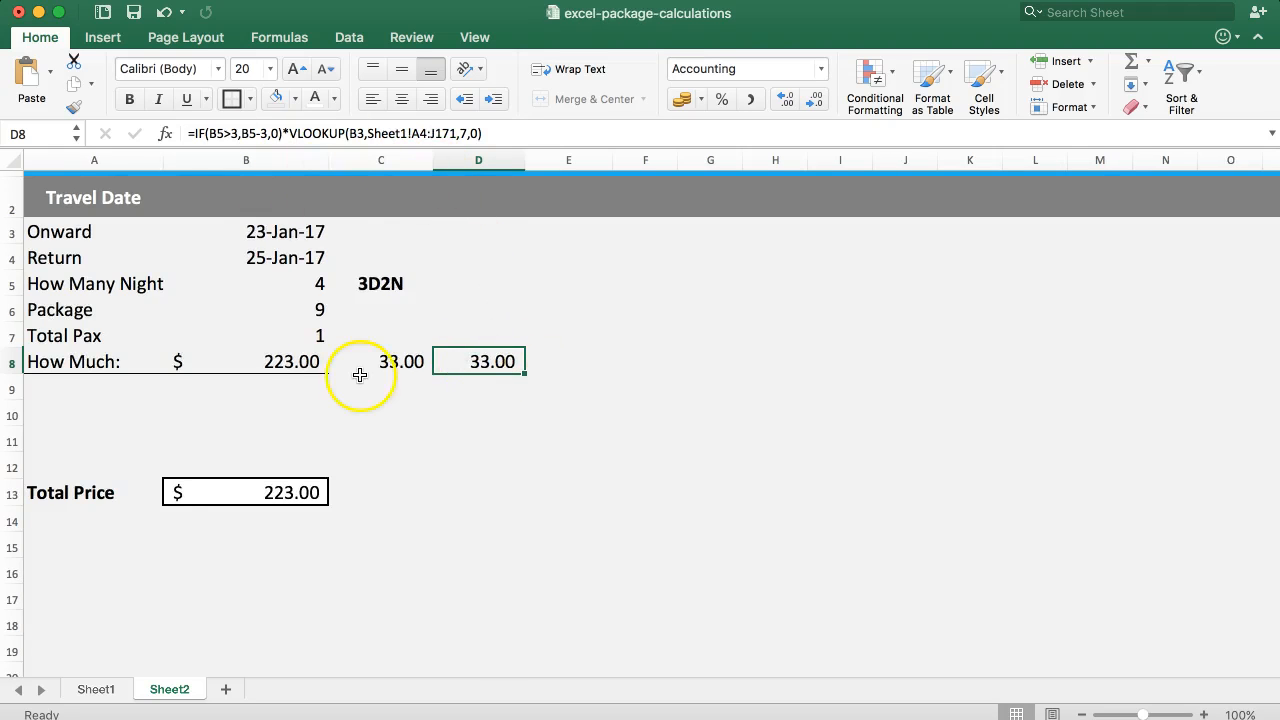
# Compare the two Extra night rates columns on Sheet1, and inspect the VLOOKUP column index in D8 and C8 on Sheet2.
pyautogui.click(96, 689)
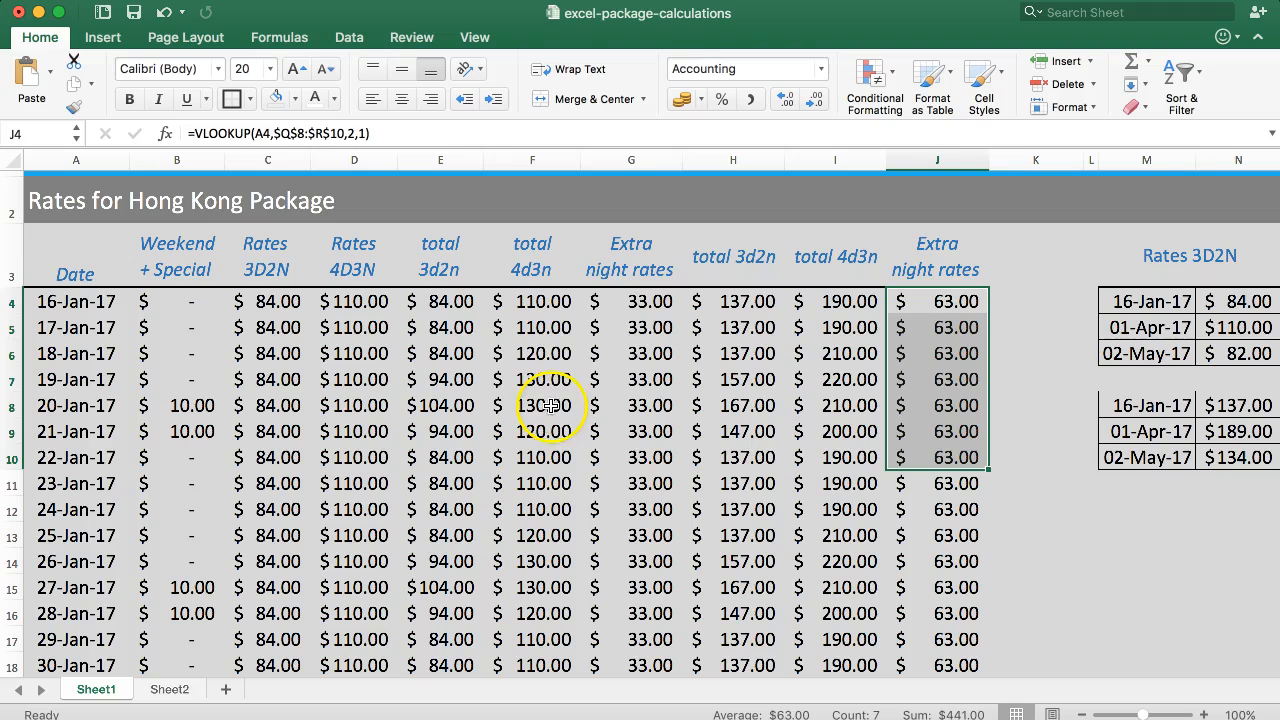
pyautogui.moveTo(617, 315); pyautogui.dragTo(638, 590)
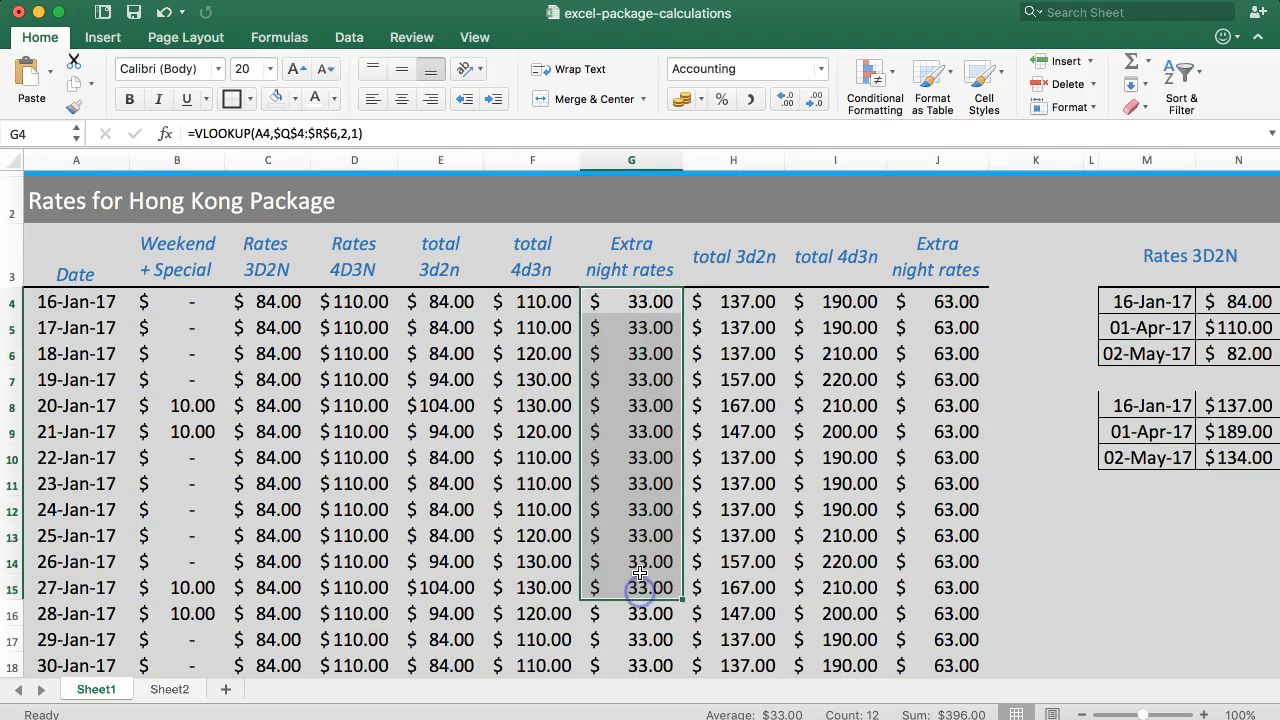
pyautogui.moveTo(920, 304); pyautogui.dragTo(934, 533)
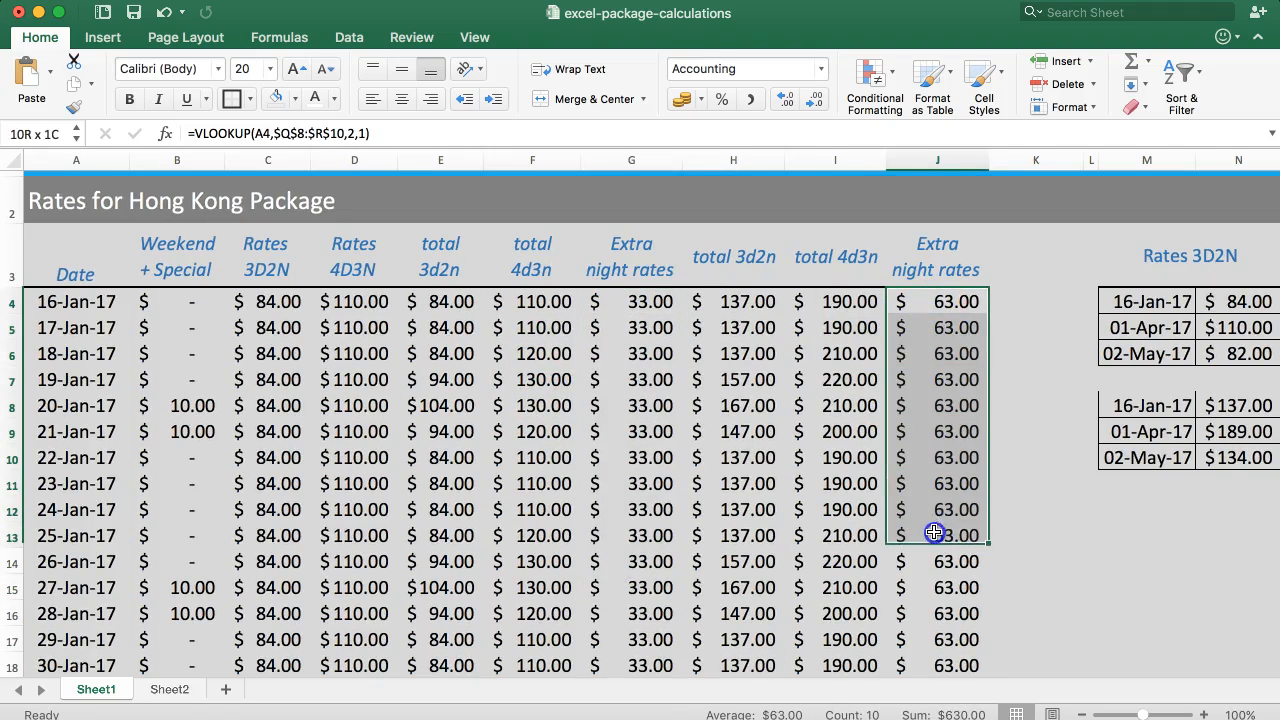
pyautogui.click(168, 689)
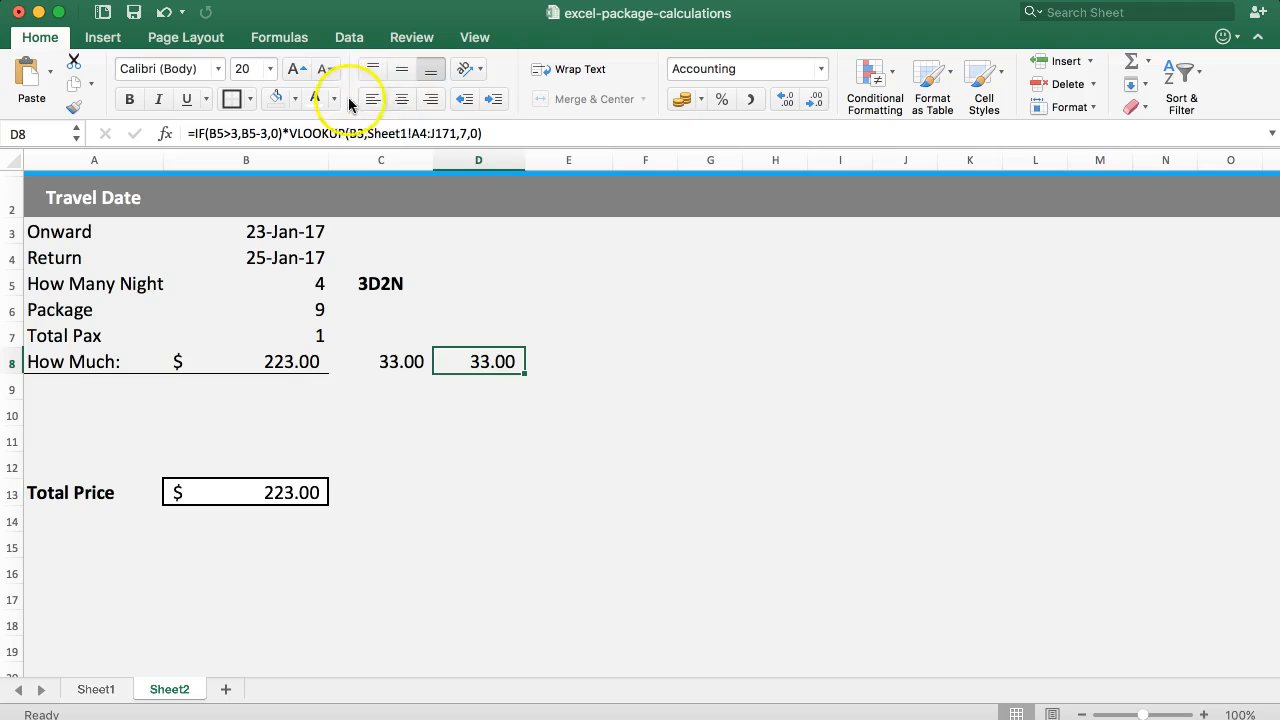
pyautogui.click(466, 133)
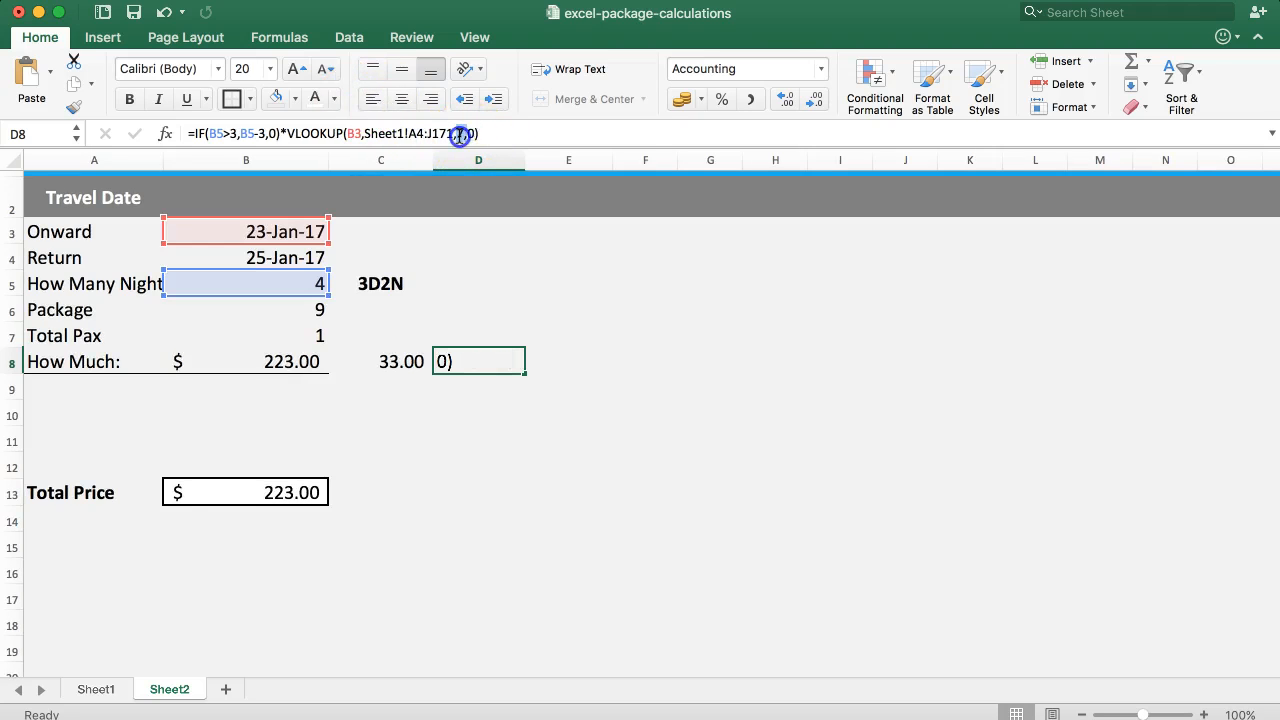
pyautogui.doubleClick(459, 133)
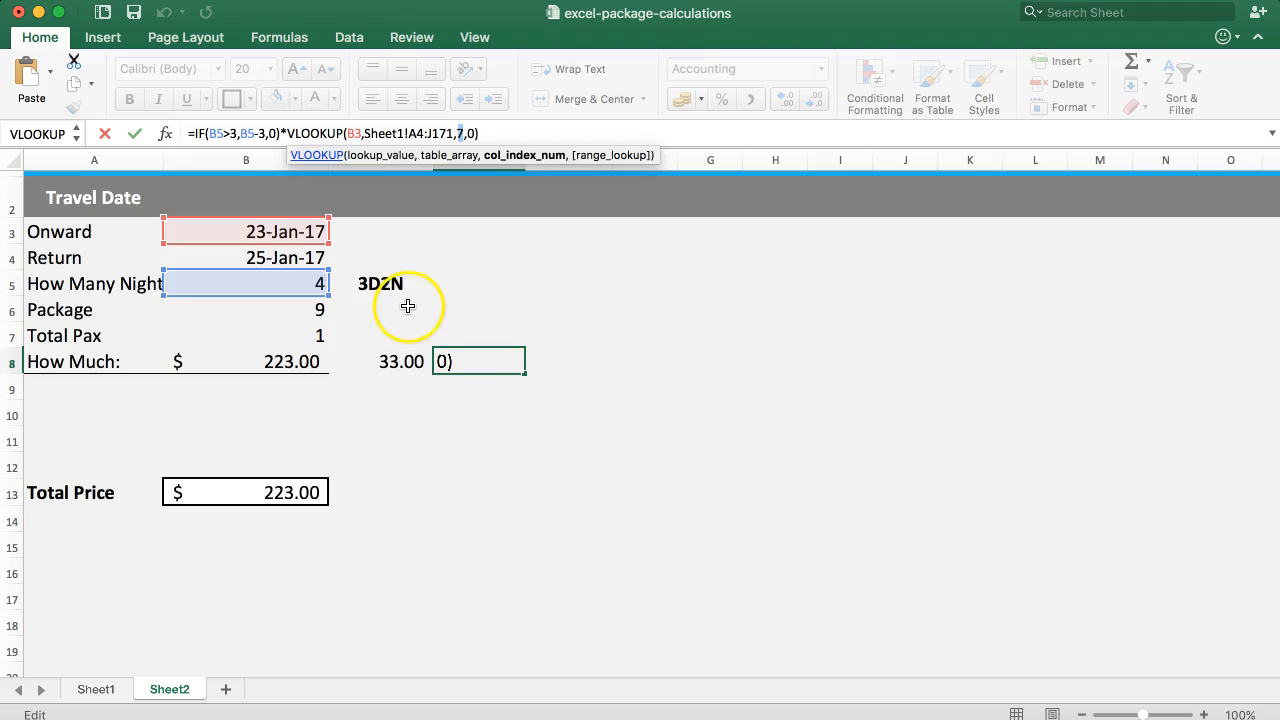
pyautogui.press('Escape')
pyautogui.click(409, 365)
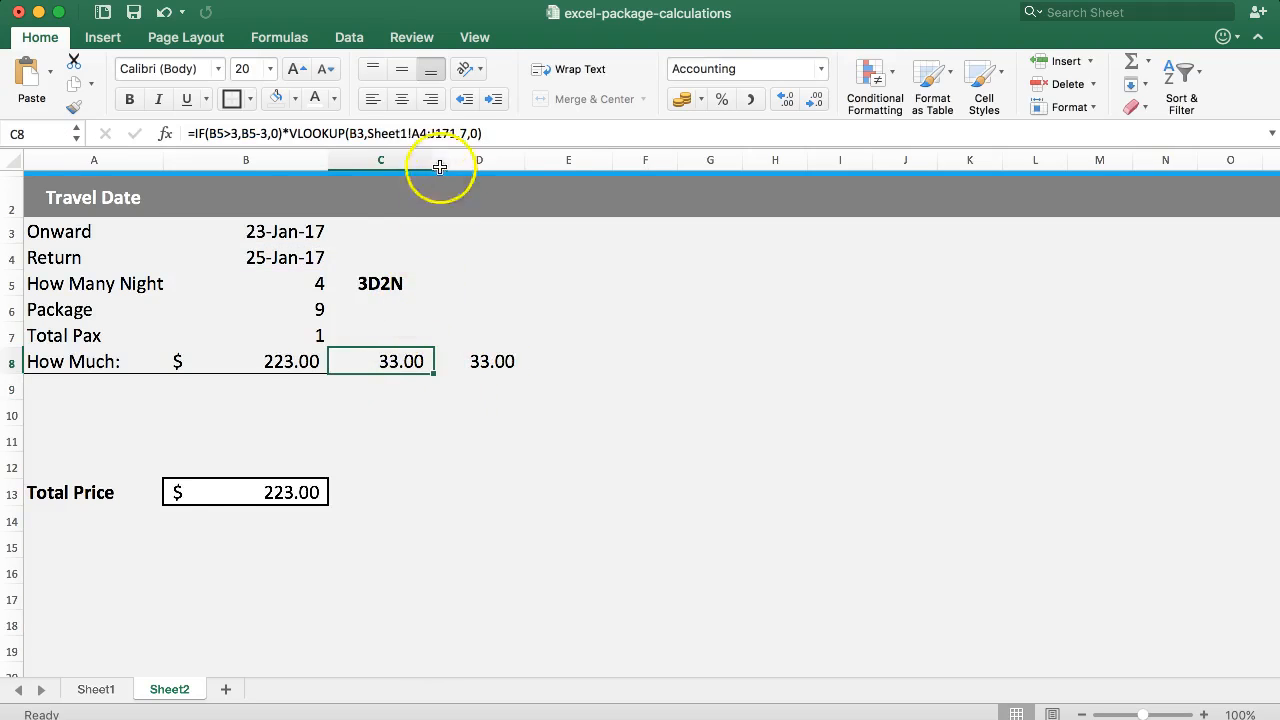
pyautogui.doubleClick(465, 133)
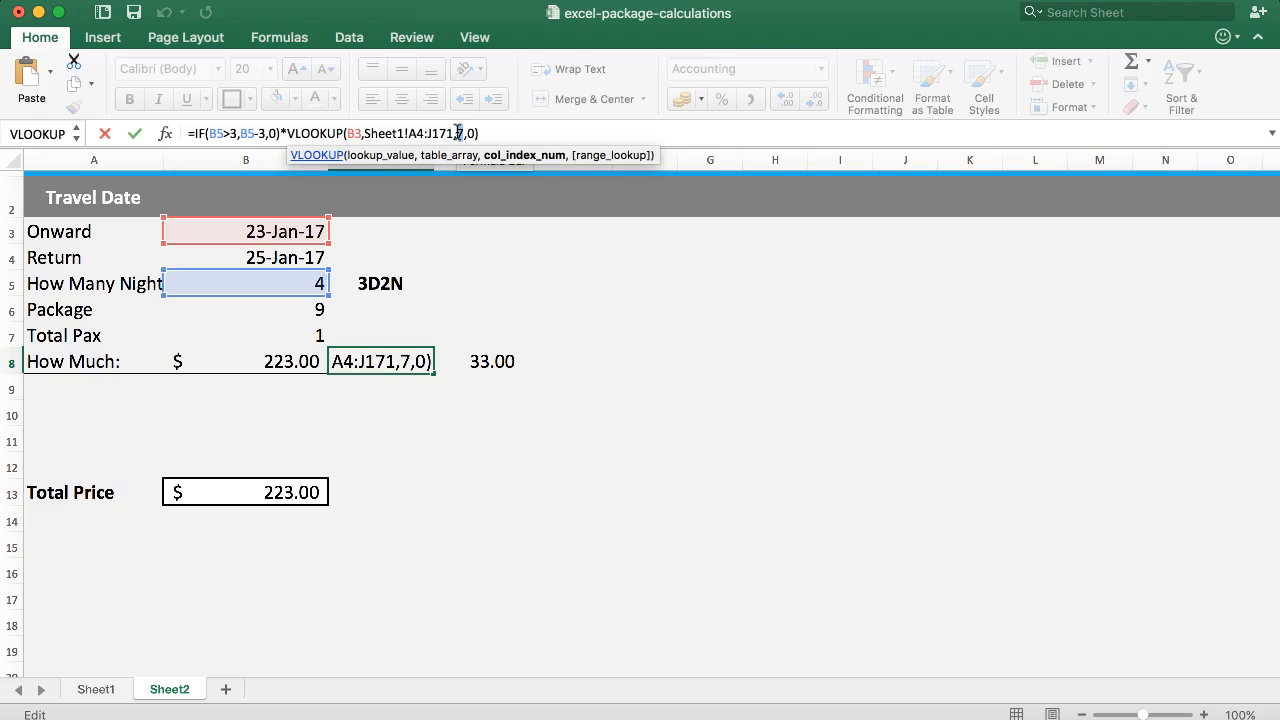
pyautogui.press('Escape')
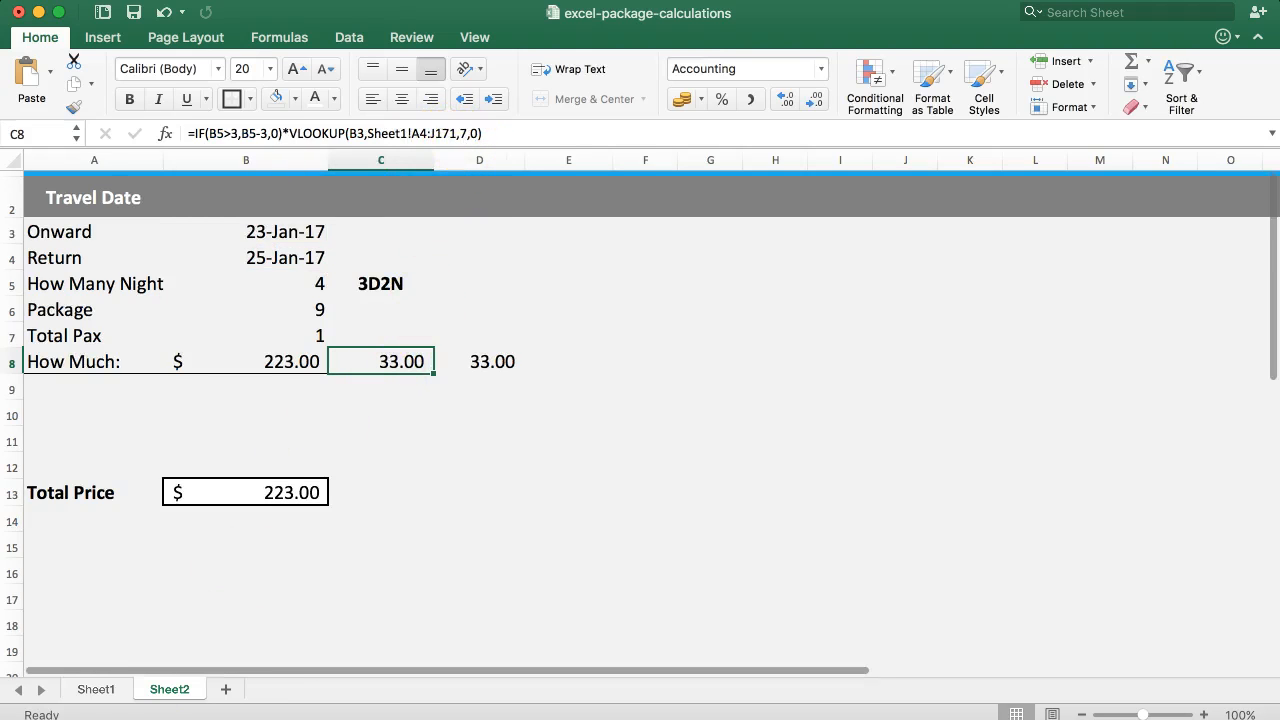
# Count the columns of the Sheet1 rates table from Date to each of the two Extra night rates columns, and return to Sheet2.
pyautogui.click(93, 692)
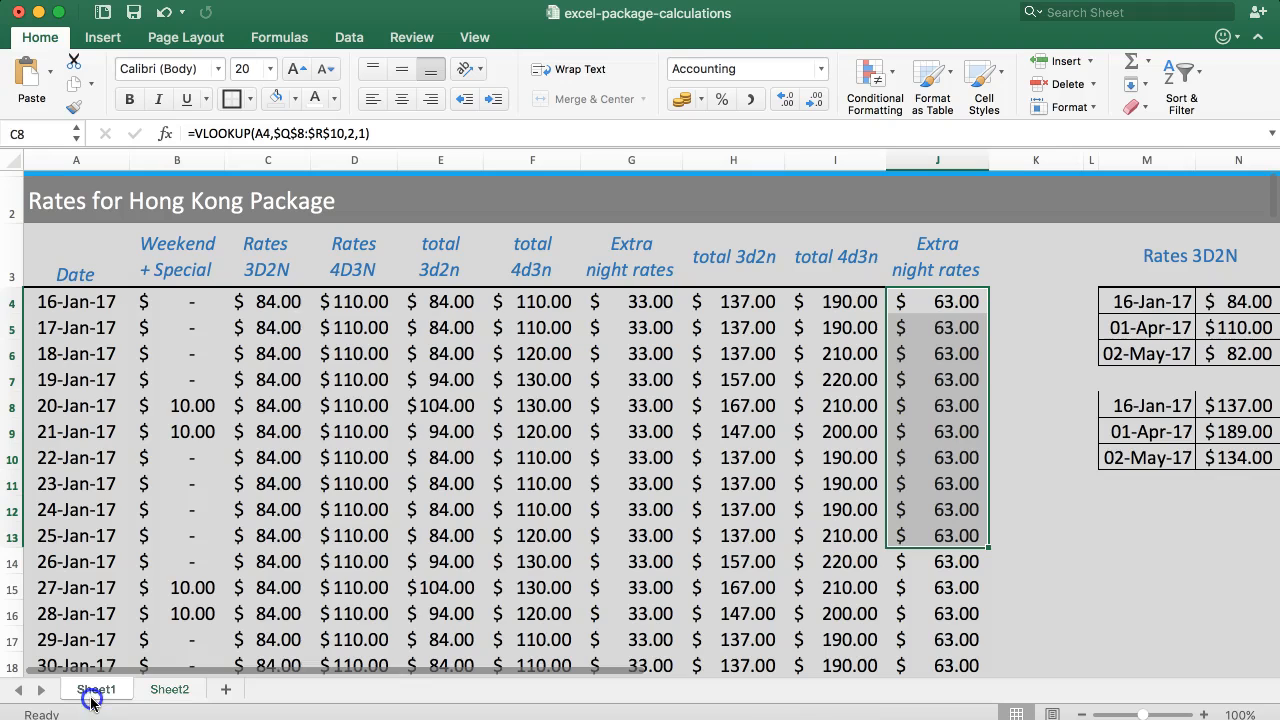
pyautogui.click(70, 255)
pyautogui.click(177, 250)
pyautogui.click(285, 252)
pyautogui.click(353, 252)
pyautogui.click(441, 245)
pyautogui.click(530, 250)
pyautogui.moveTo(584, 250); pyautogui.dragTo(678, 561)
pyautogui.click(620, 250)
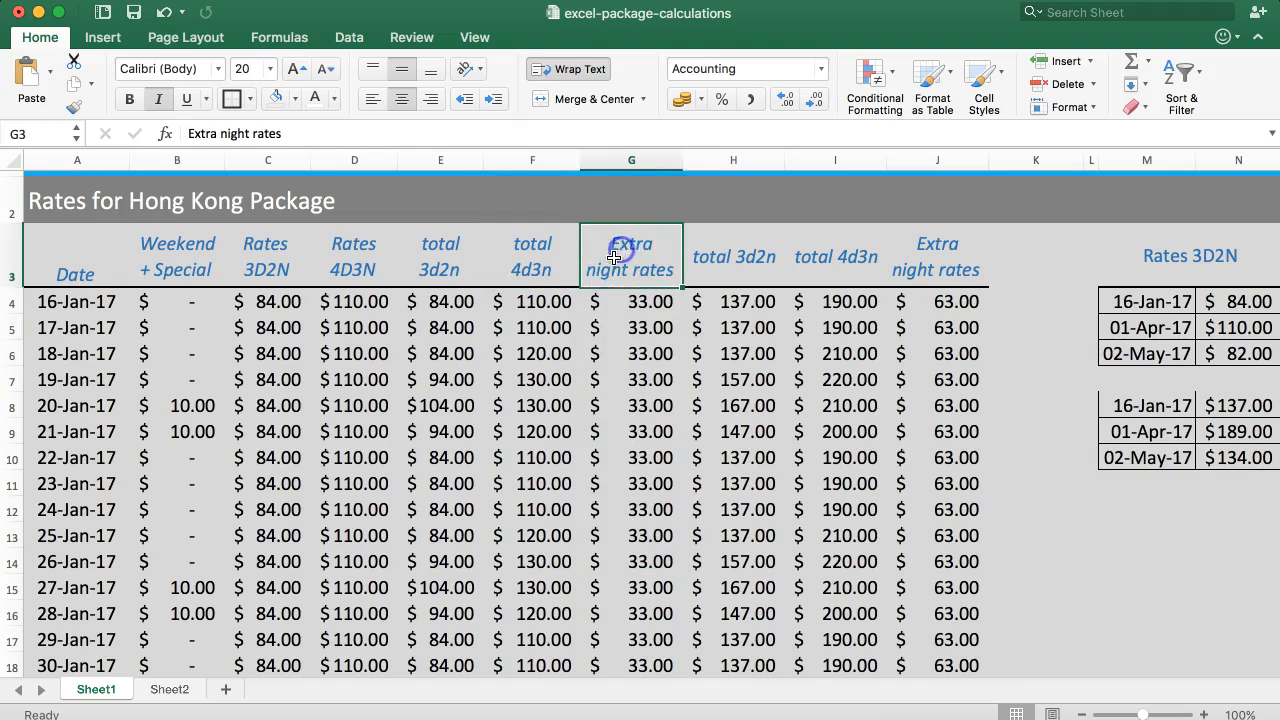
pyautogui.click(634, 288)
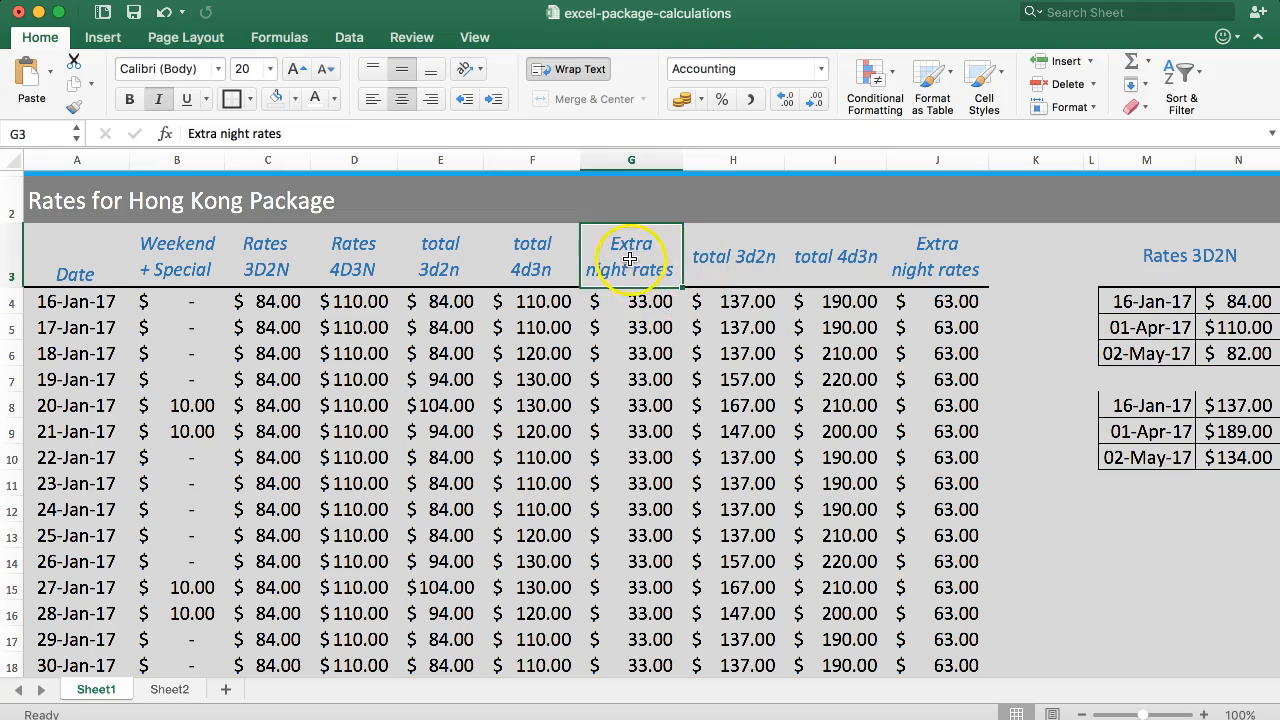
pyautogui.click(940, 253)
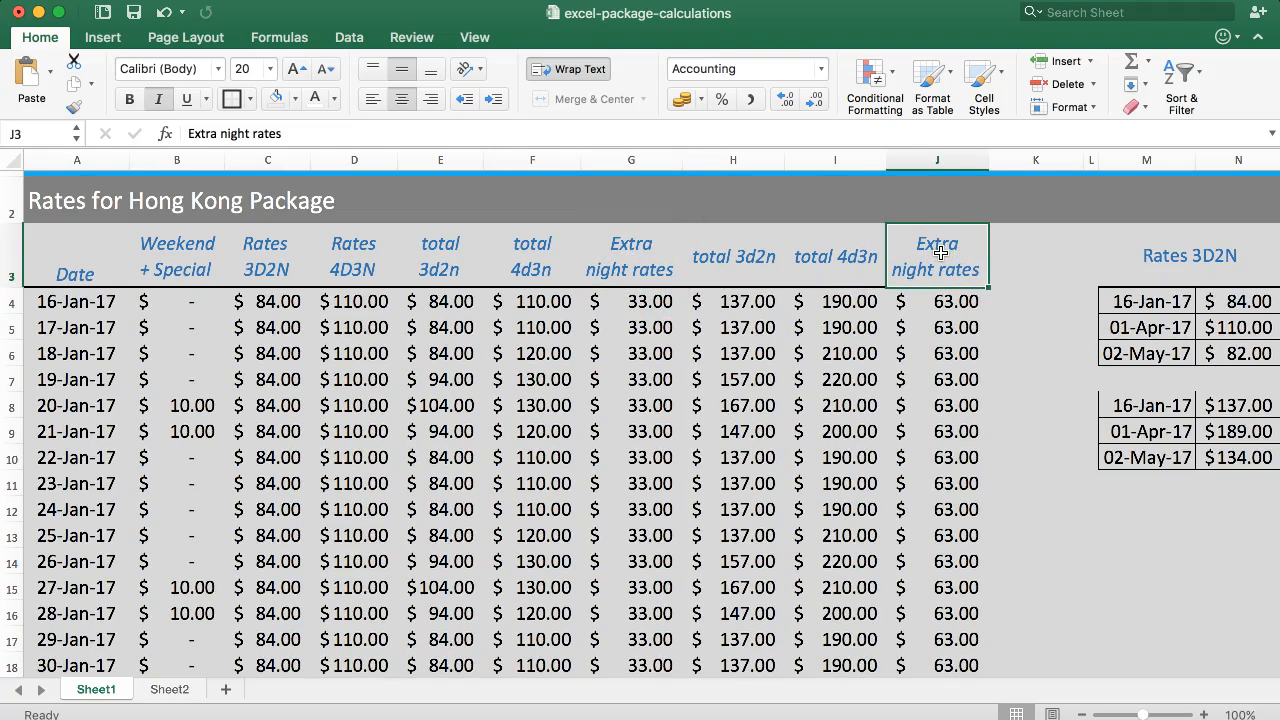
pyautogui.click(168, 689)
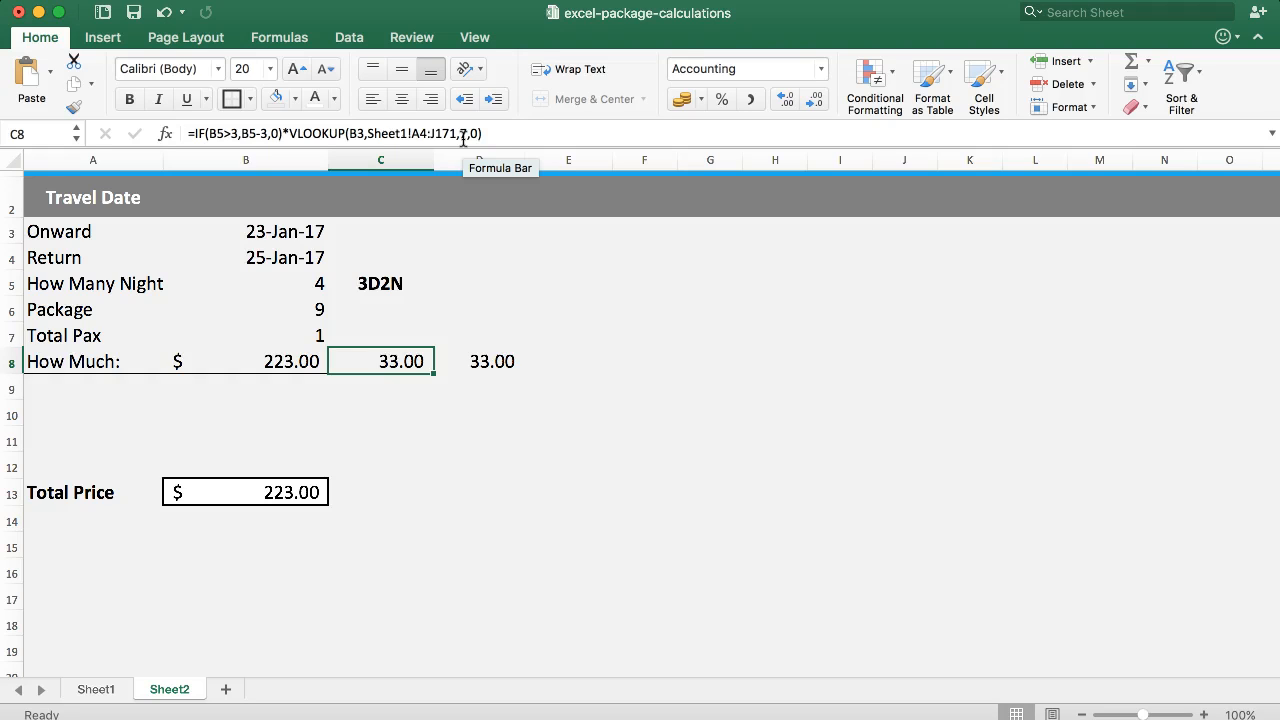
# Inspect the column index of the extra-night VLOOKUP in the D8 and B8 formulas.
pyautogui.click(471, 365)
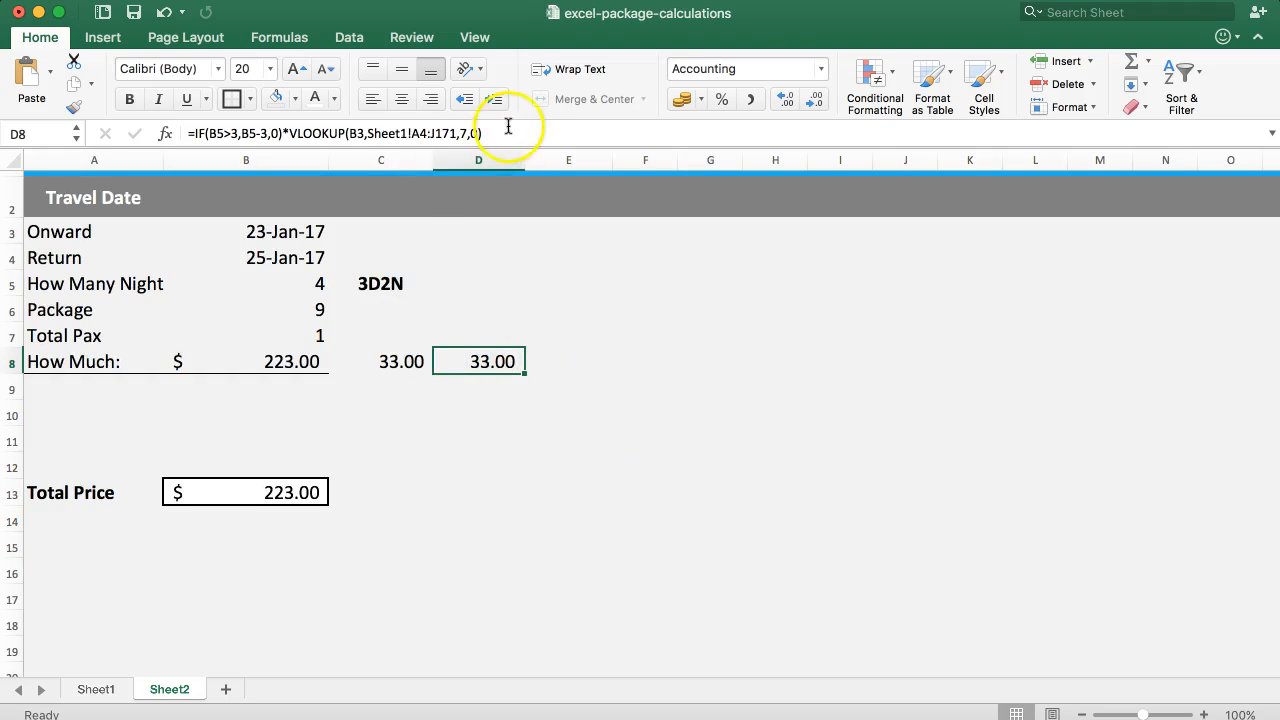
pyautogui.click(276, 370)
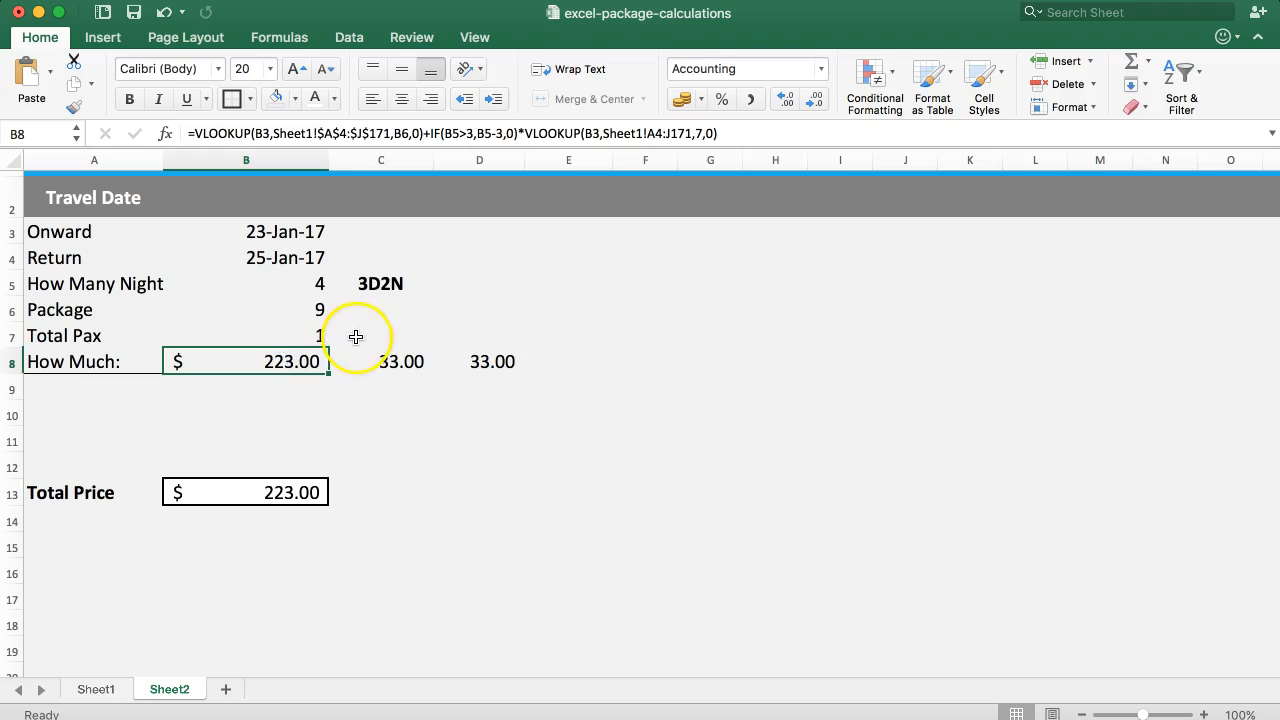
pyautogui.click(703, 133)
pyautogui.doubleClick(693, 133)
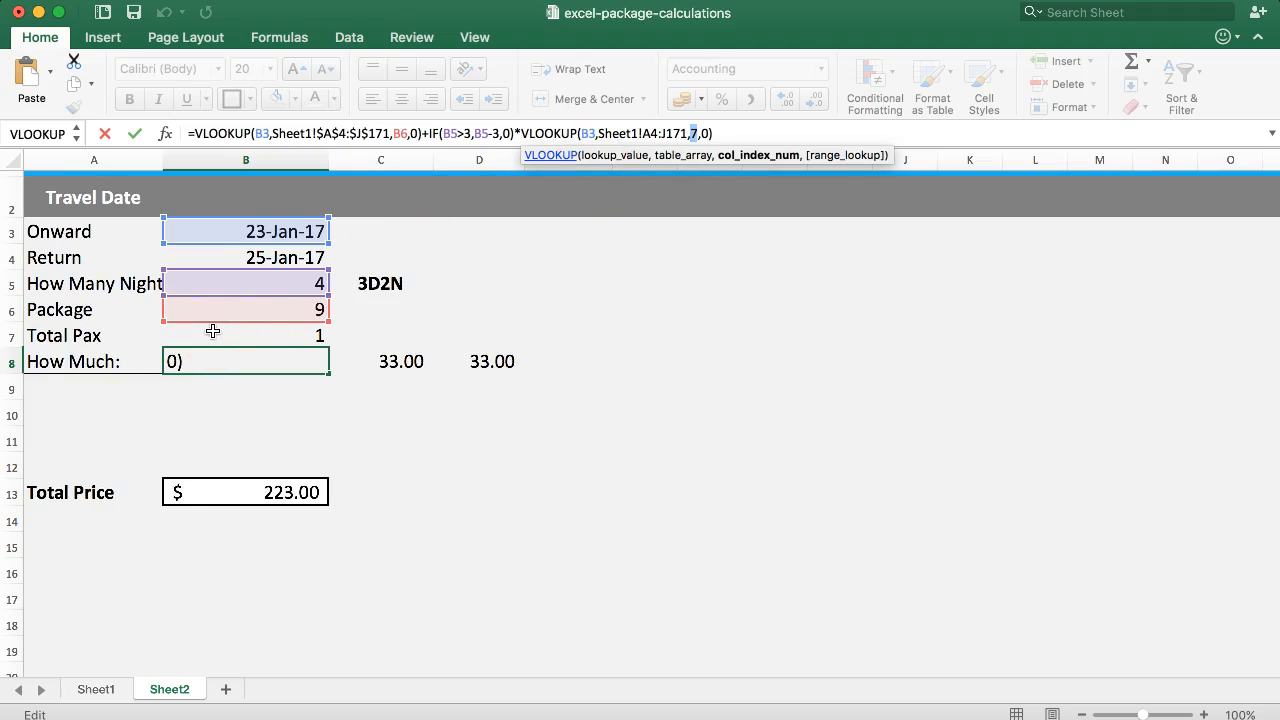
pyautogui.press('Return')
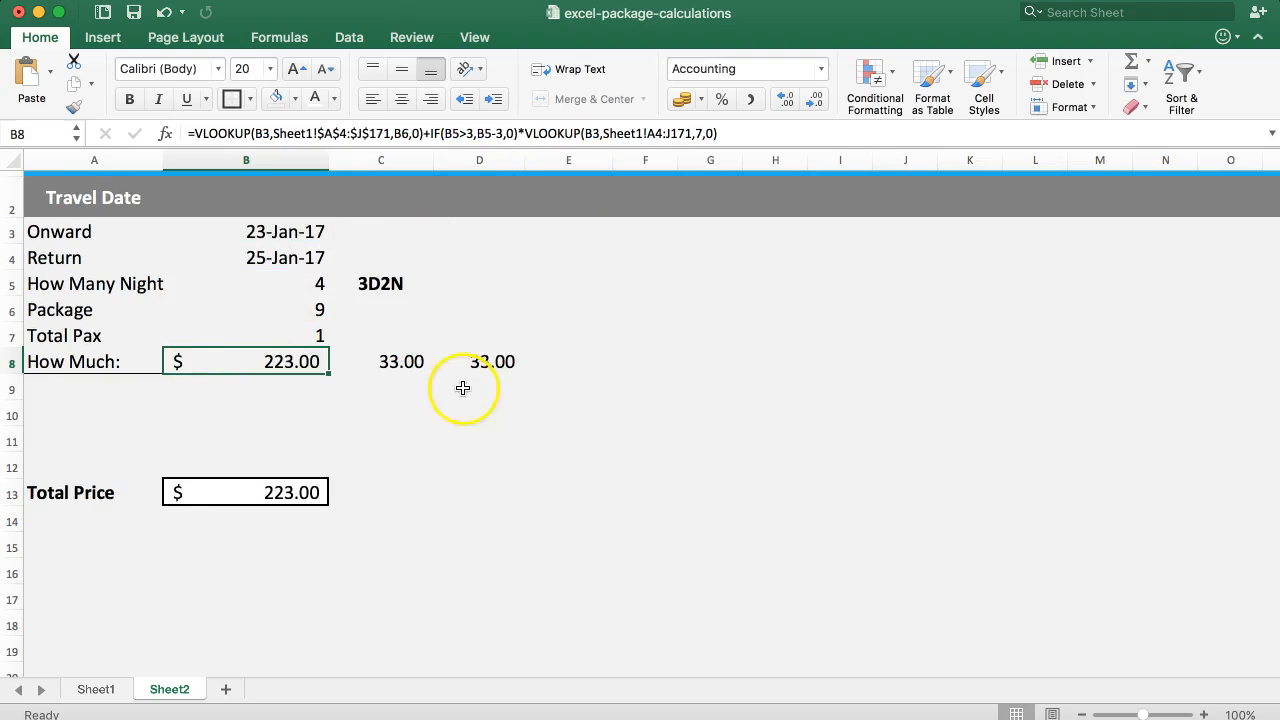
# Enter the formula =IF(B7=1,10,7) in E8 to choose the rate column from the Total Pax value.
pyautogui.click(557, 360)
pyautogui.write('=')
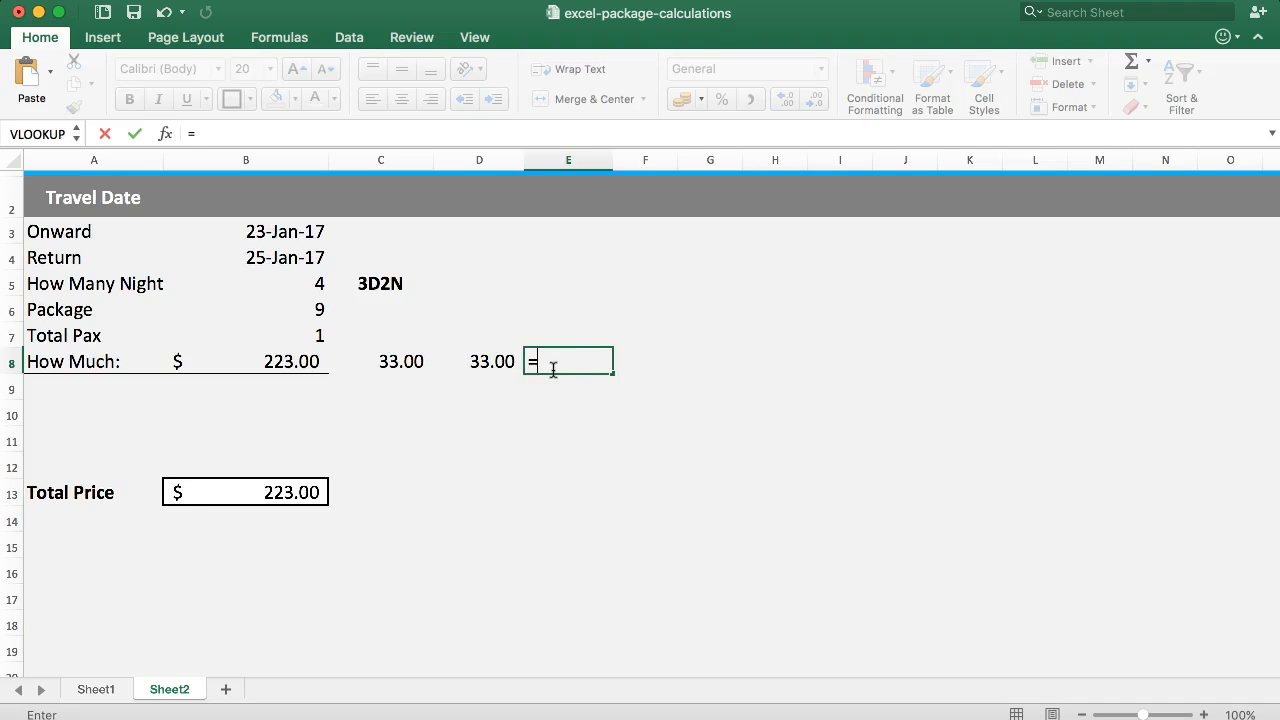
pyautogui.write('IF(')
pyautogui.click(272, 336)
pyautogui.write('=')
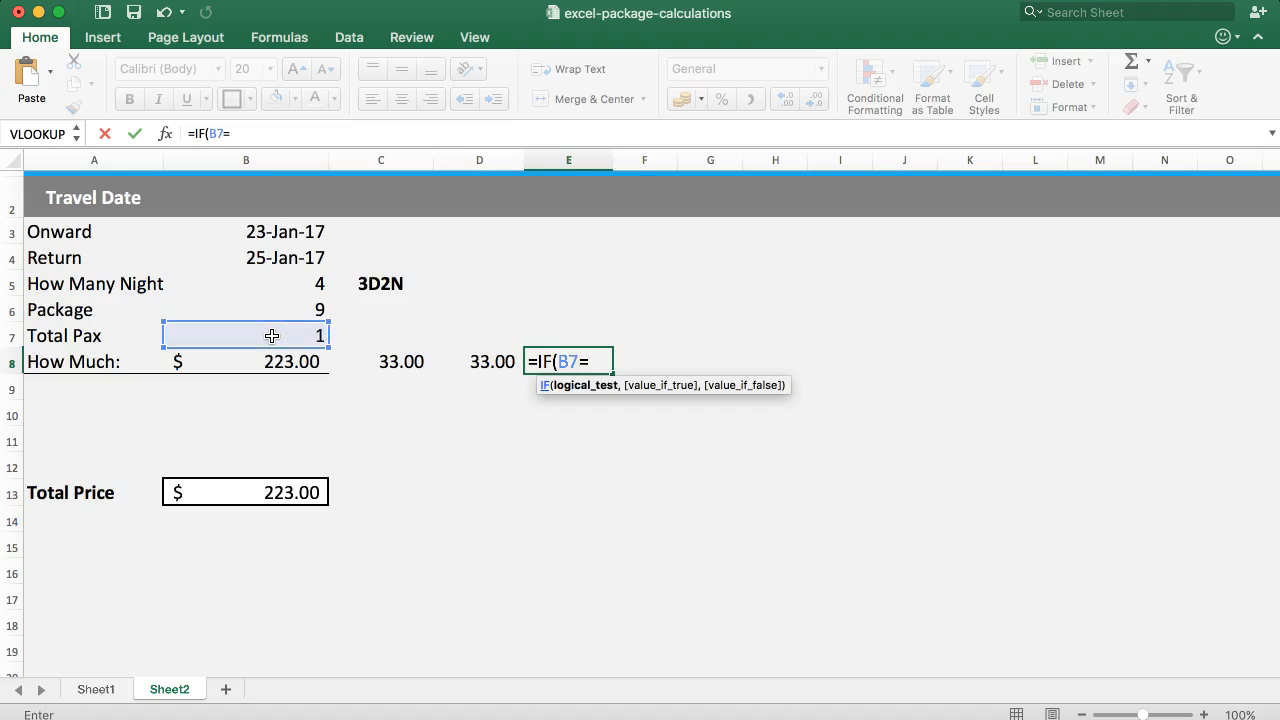
pyautogui.write('1,10,7')
pyautogui.press('Return')
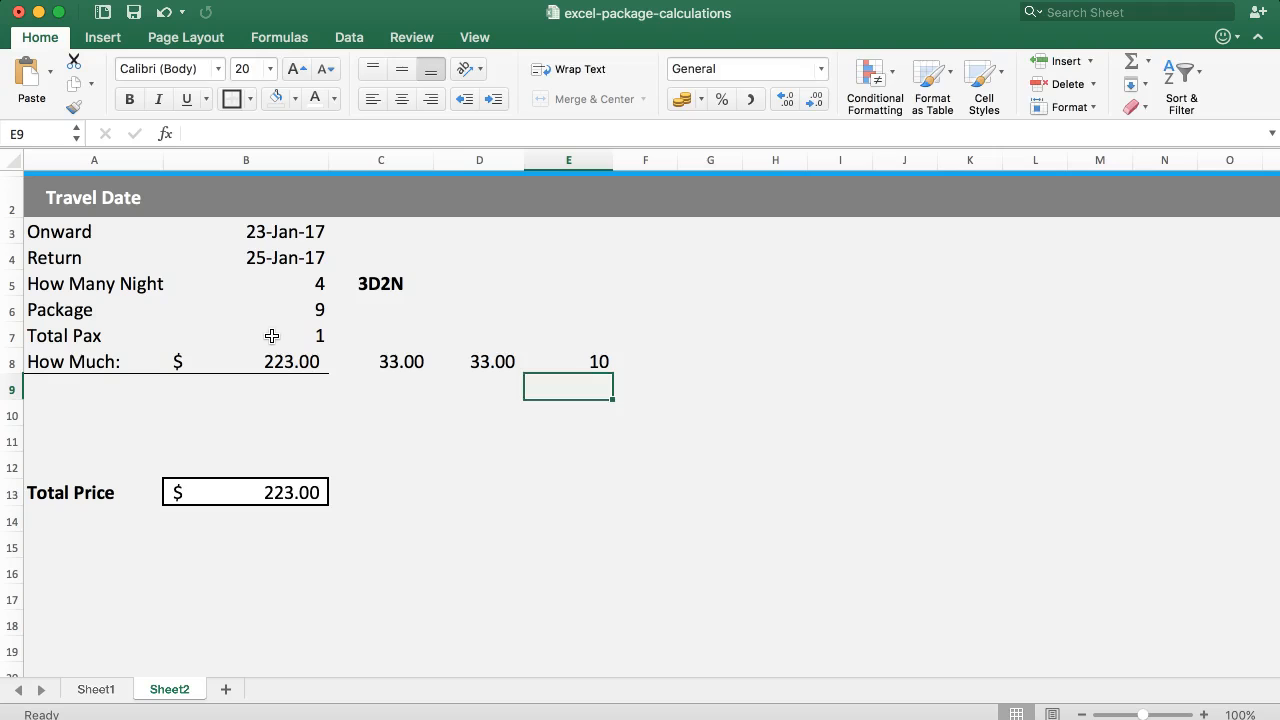
# Test the E8 column-selection formula by switching Total Pax between 1, 2 and 3, ending at 1.
pyautogui.click(306, 342)
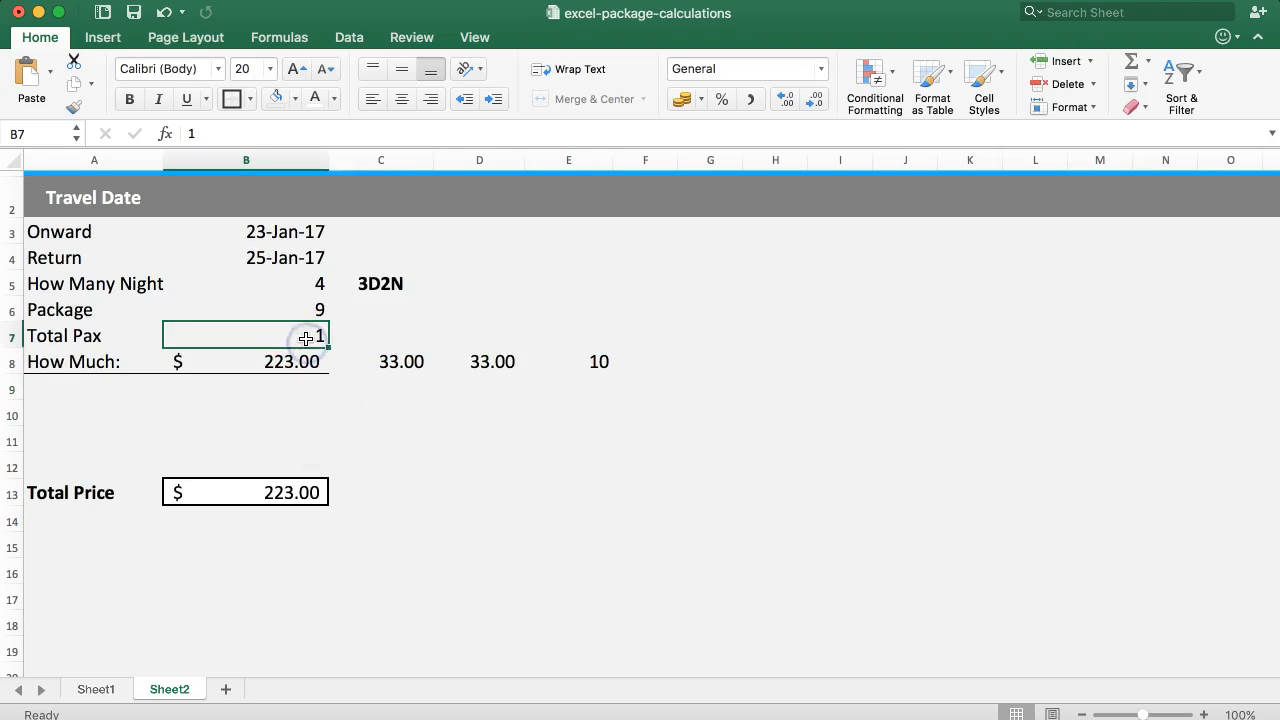
pyautogui.write('2')
pyautogui.press('Return')
pyautogui.click(306, 339)
pyautogui.write('3')
pyautogui.press('Left')
pyautogui.click(306, 339)
pyautogui.write('1')
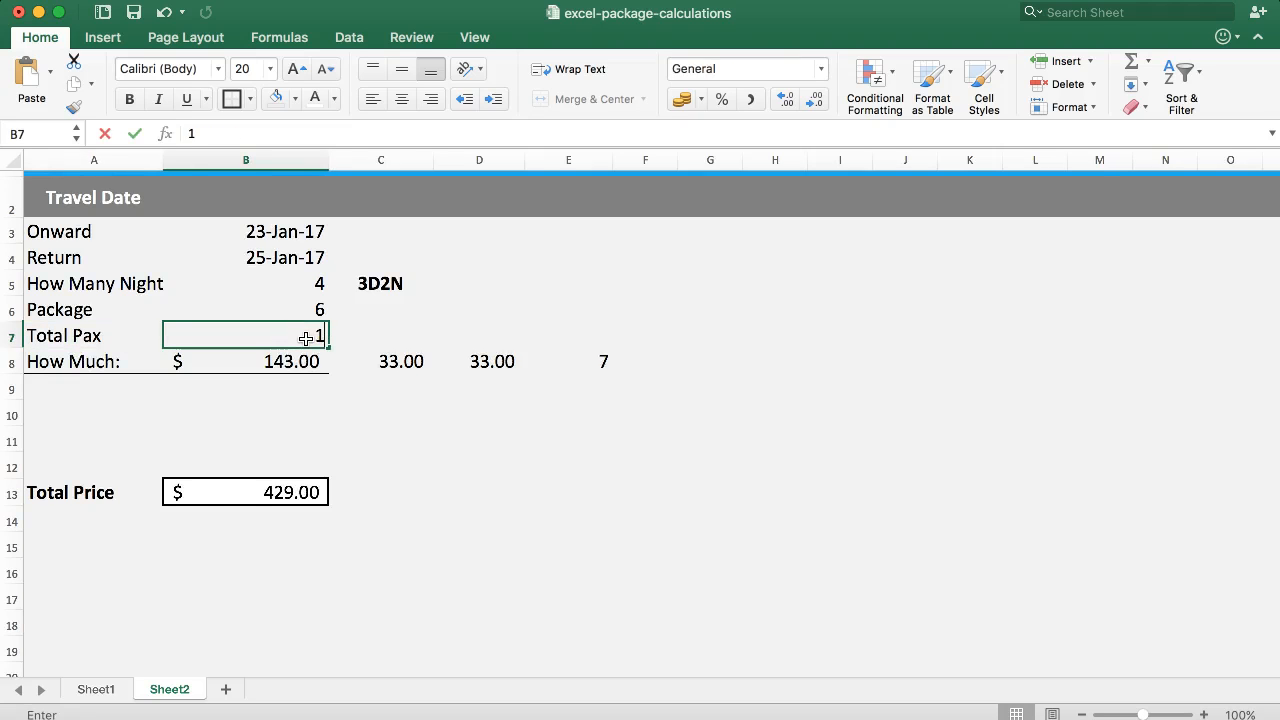
pyautogui.press('Return')
pyautogui.click(306, 339)
pyautogui.write('2')
pyautogui.press('Return')
pyautogui.click(306, 339)
pyautogui.press('Return')
pyautogui.click(306, 339)
pyautogui.write('1')
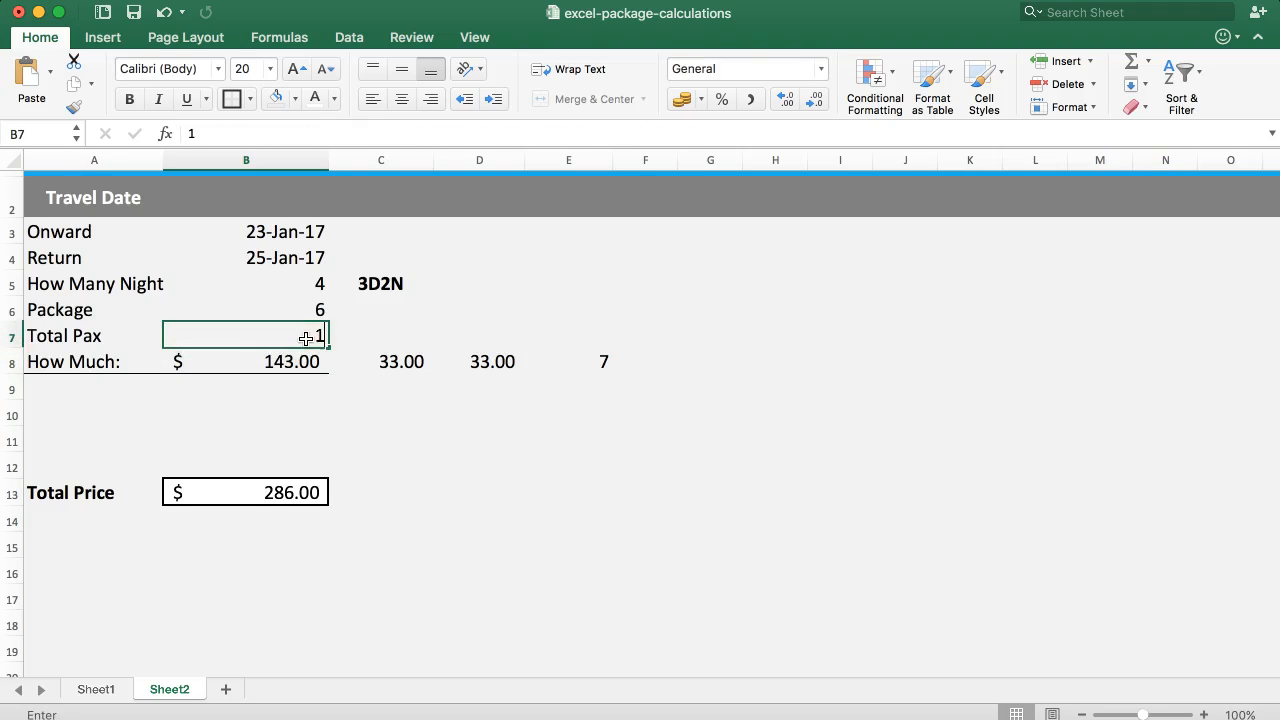
pyautogui.press('Return')
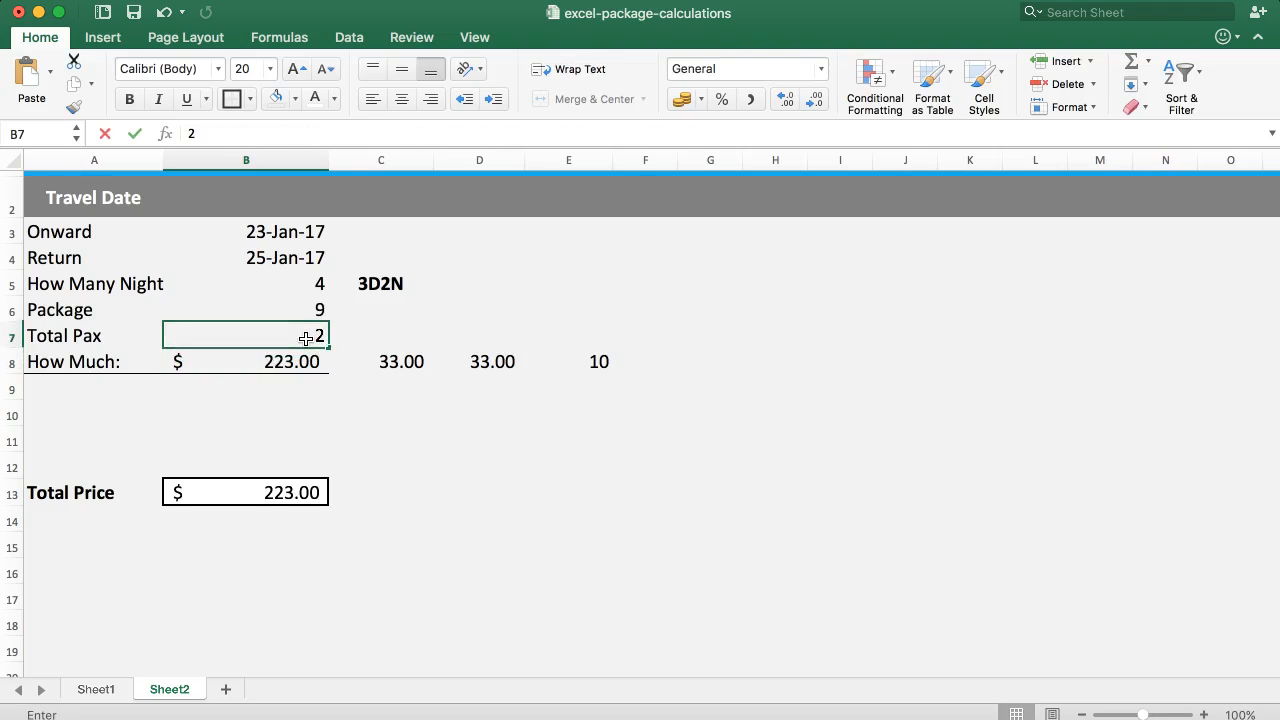
pyautogui.press('Return')
pyautogui.click(305, 338)
pyautogui.write('1')
pyautogui.press('Return')
# Locate the column index 7 in the B8 formula and copy IF(B7=1,10,7) from the E8 formula.
pyautogui.press('Right')
pyautogui.press('Right')
pyautogui.press('Left')
pyautogui.press('Left')
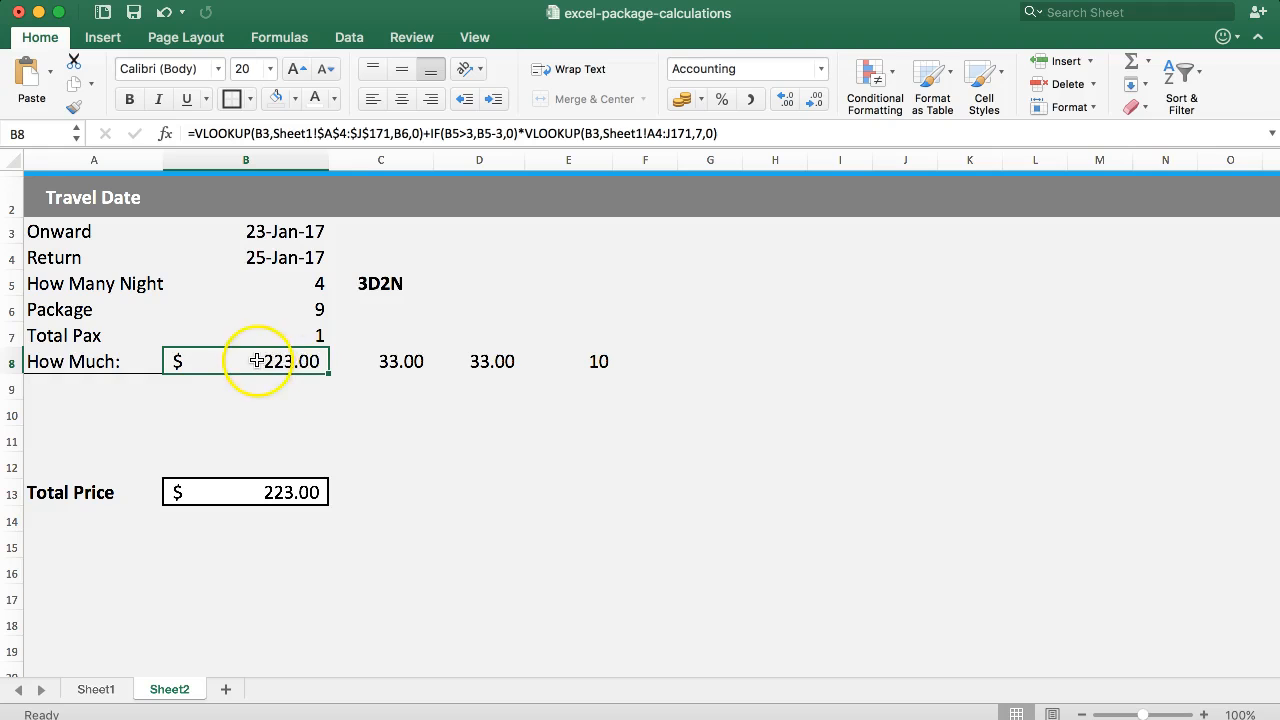
pyautogui.click(695, 133)
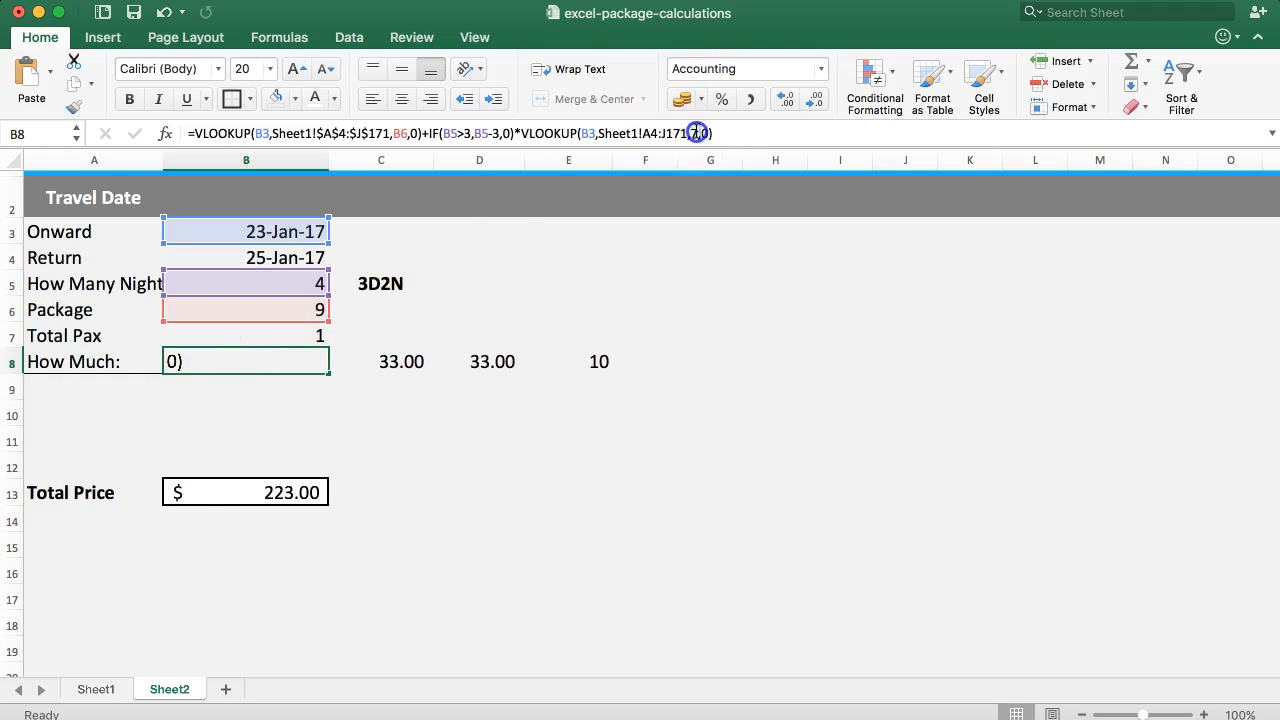
pyautogui.moveTo(695, 133); pyautogui.dragTo(692, 133)
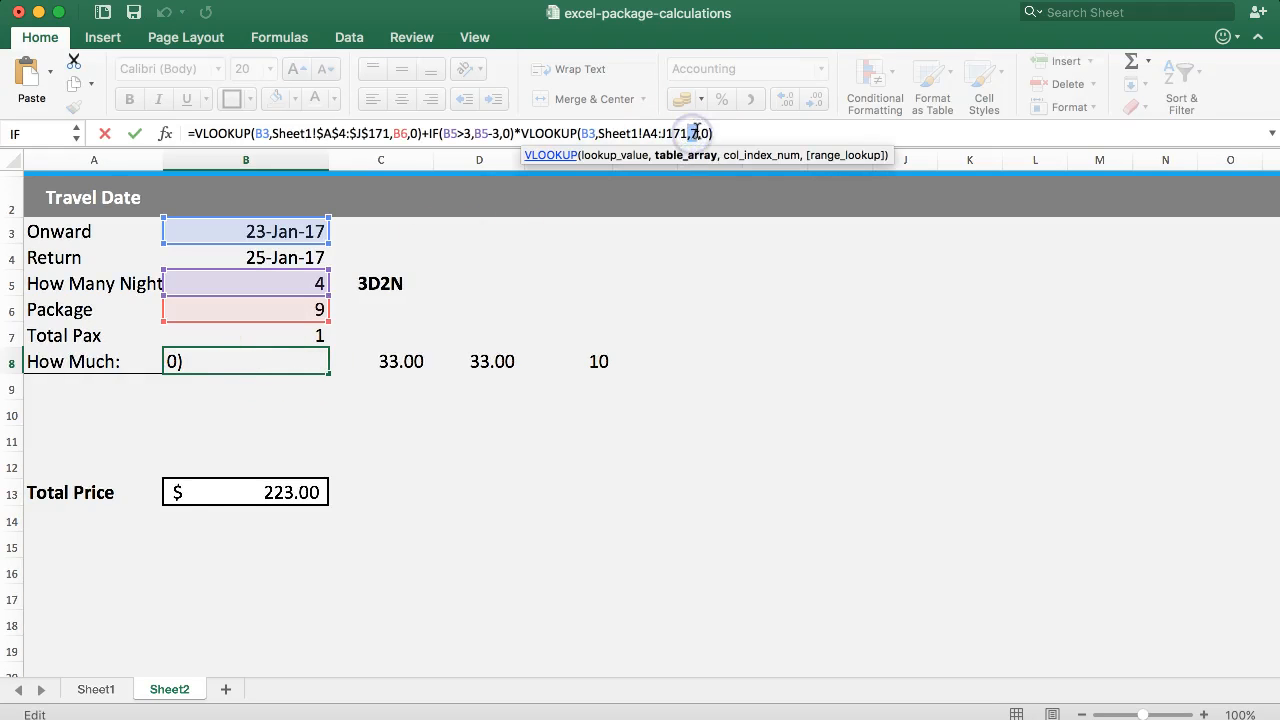
pyautogui.press('Escape')
pyautogui.click(591, 360)
pyautogui.moveTo(268, 133); pyautogui.dragTo(302, 133)
pyautogui.press('cmd+c')
pyautogui.click(198, 134)
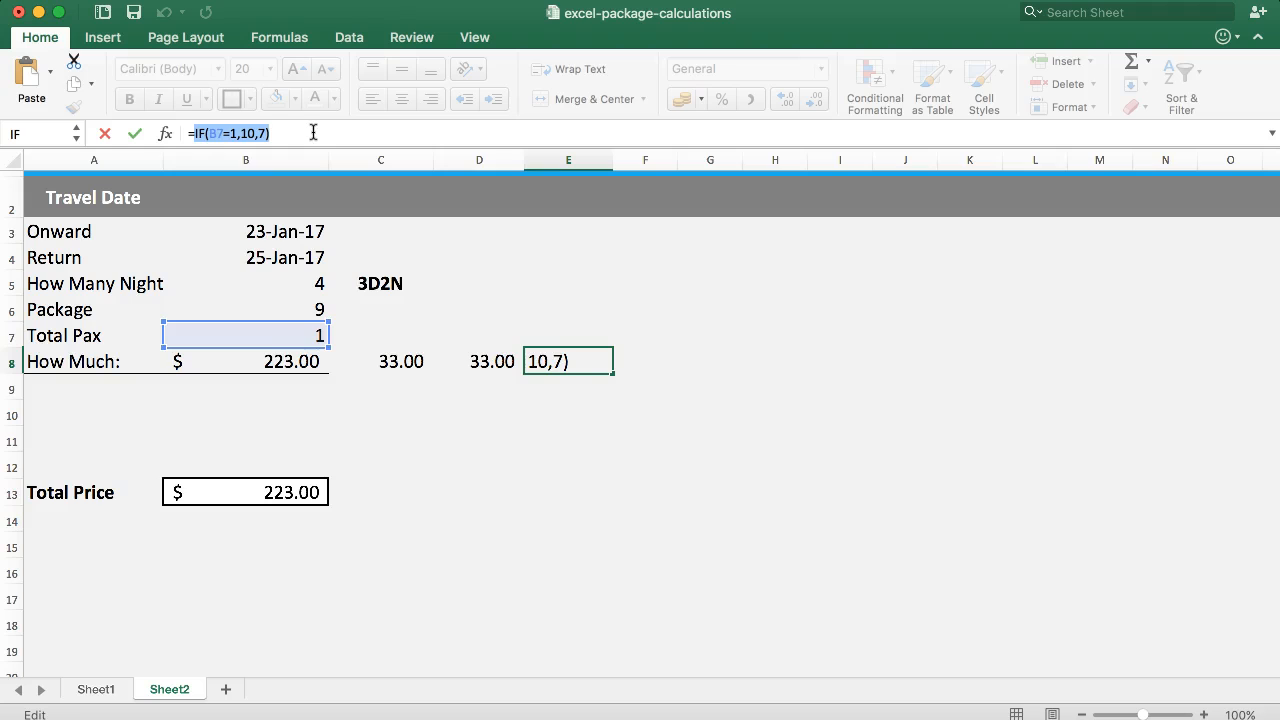
pyautogui.press('Escape')
# Replace the column index 7 in the extra-night VLOOKUP of B8 with IF(B7=1,10,7).
pyautogui.click(257, 368)
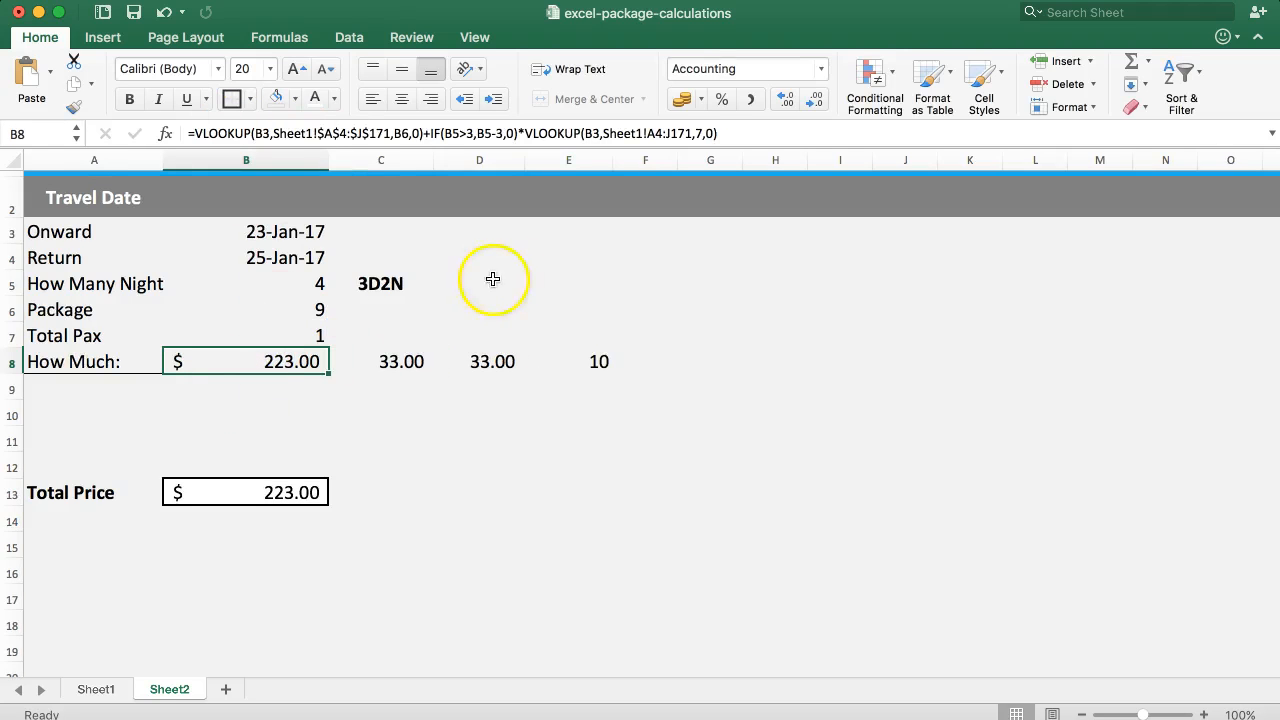
pyautogui.click(697, 133)
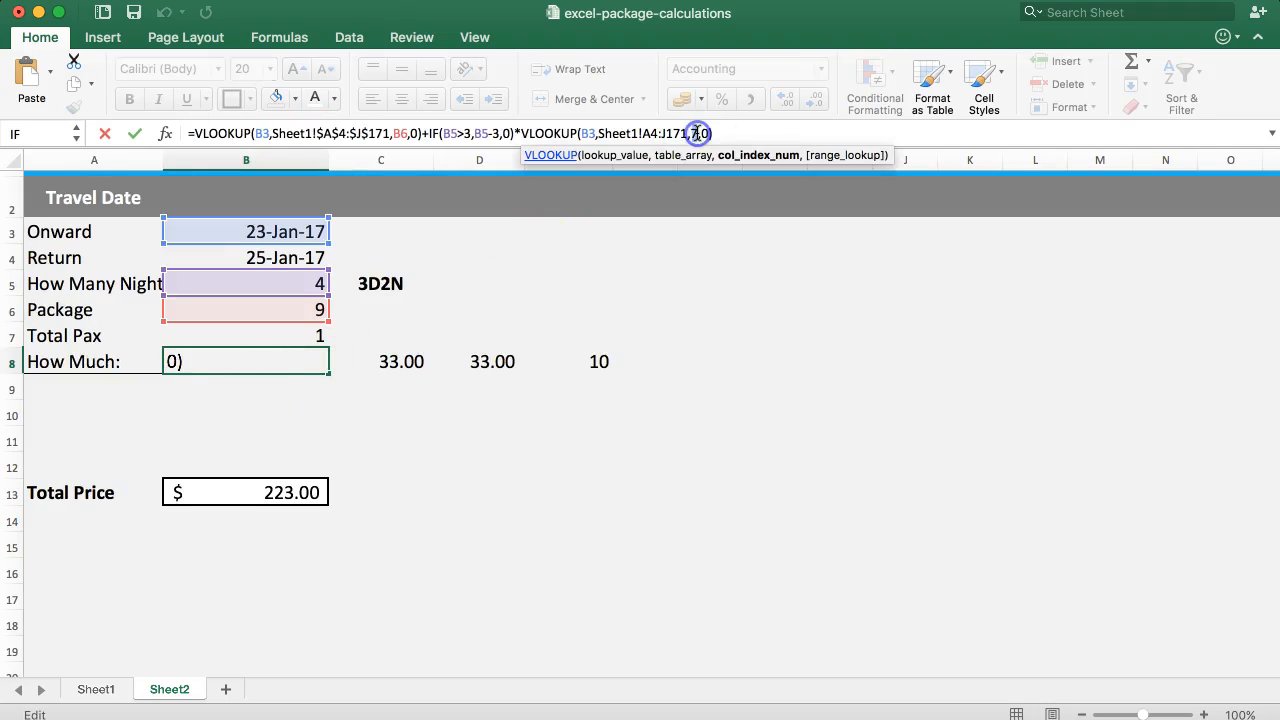
pyautogui.press('cmd+v')
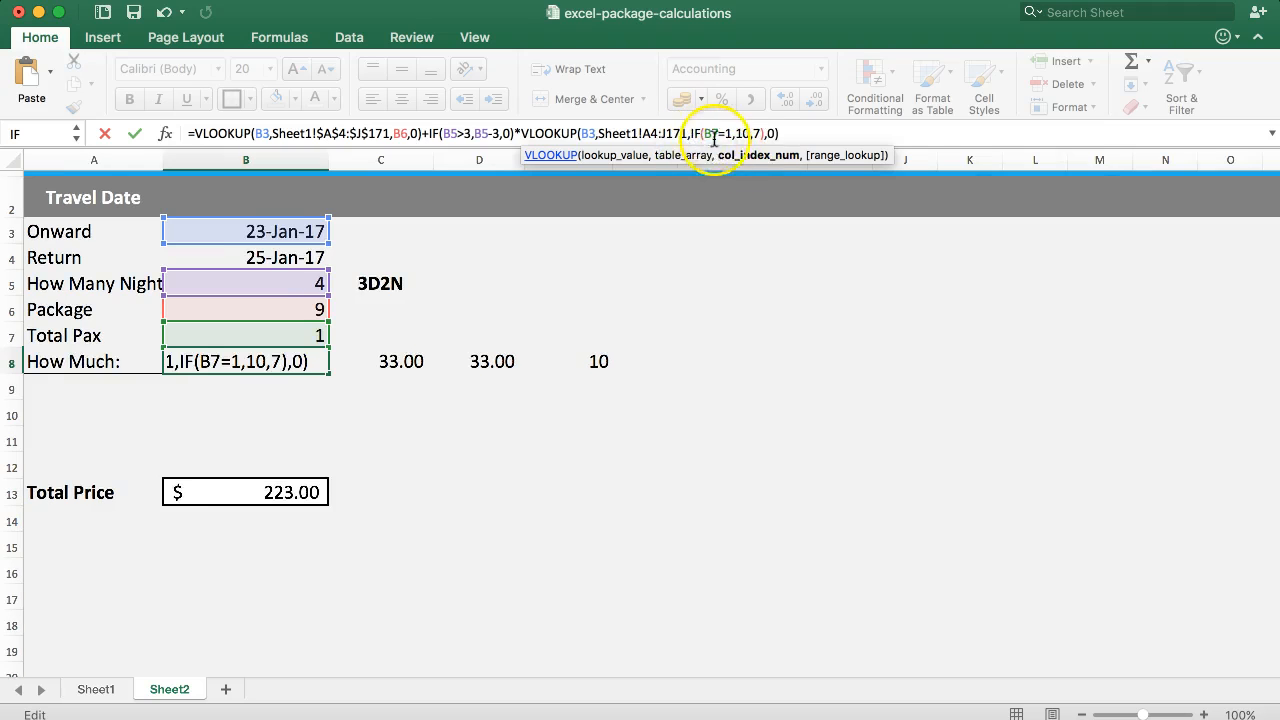
pyautogui.press('Return')
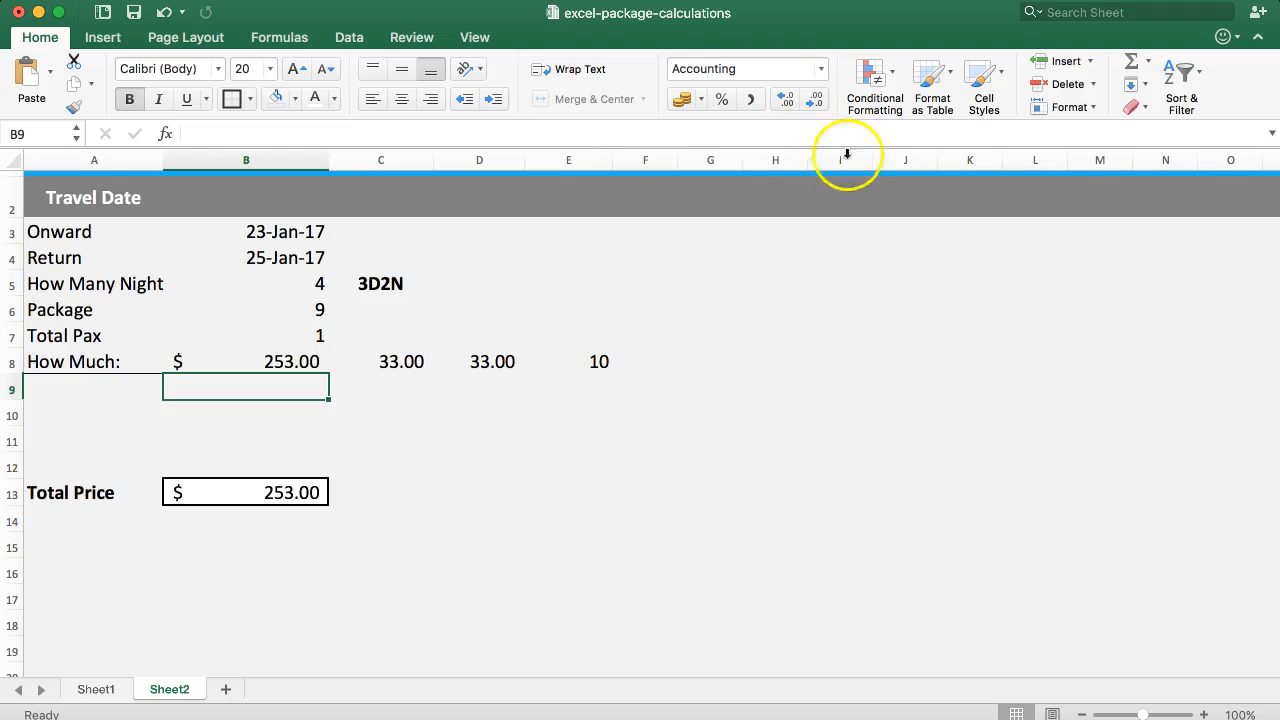
# Clear the helper formulas from cells C8 to E8.
pyautogui.click(583, 356)
pyautogui.moveTo(499, 361); pyautogui.dragTo(414, 363)
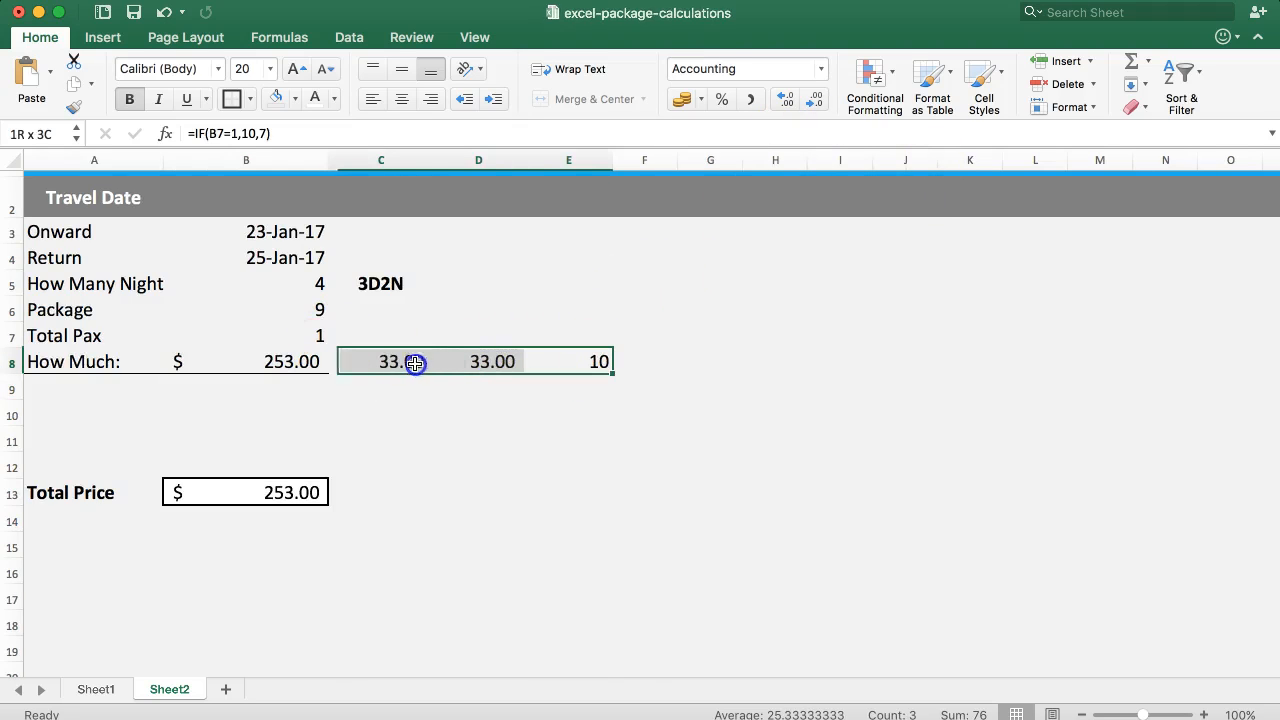
pyautogui.press('Delete')
# Set Total Pax to 2 and check the How Much formula against the pax and night inputs.
pyautogui.click(255, 331)
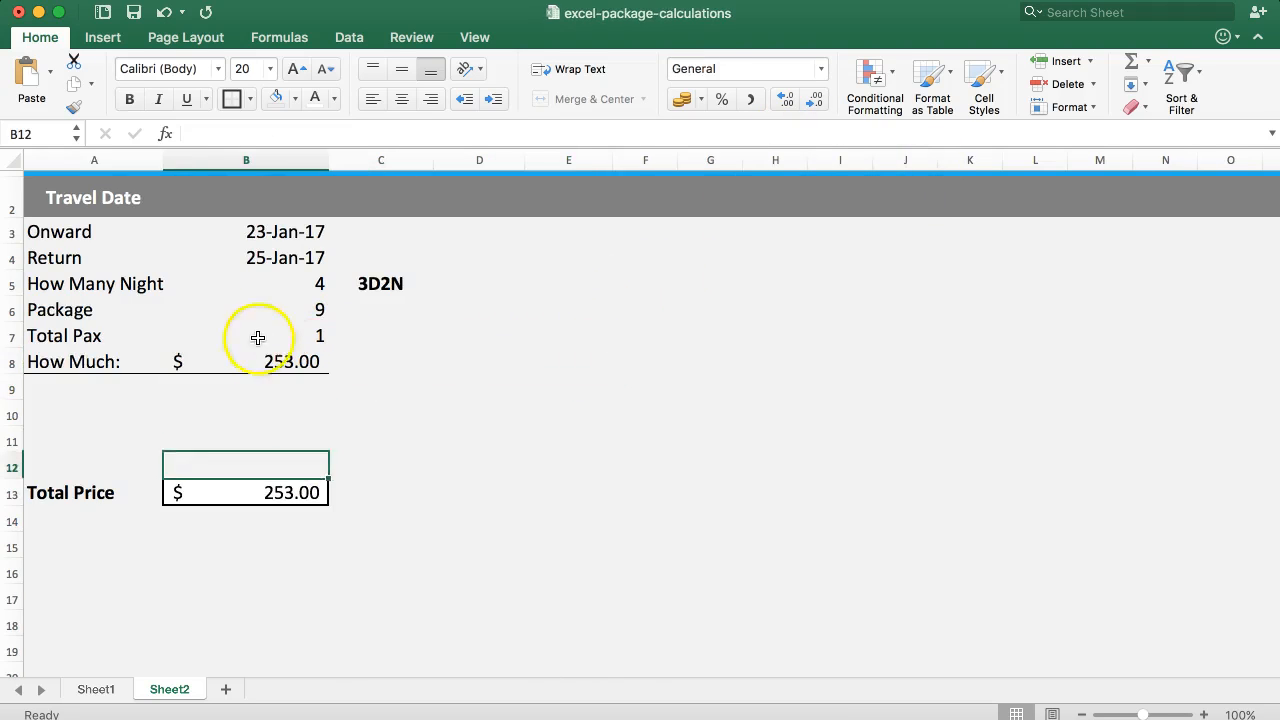
pyautogui.write('2')
pyautogui.press('Return')
pyautogui.click(259, 329)
pyautogui.press('Down')
pyautogui.press('Up')
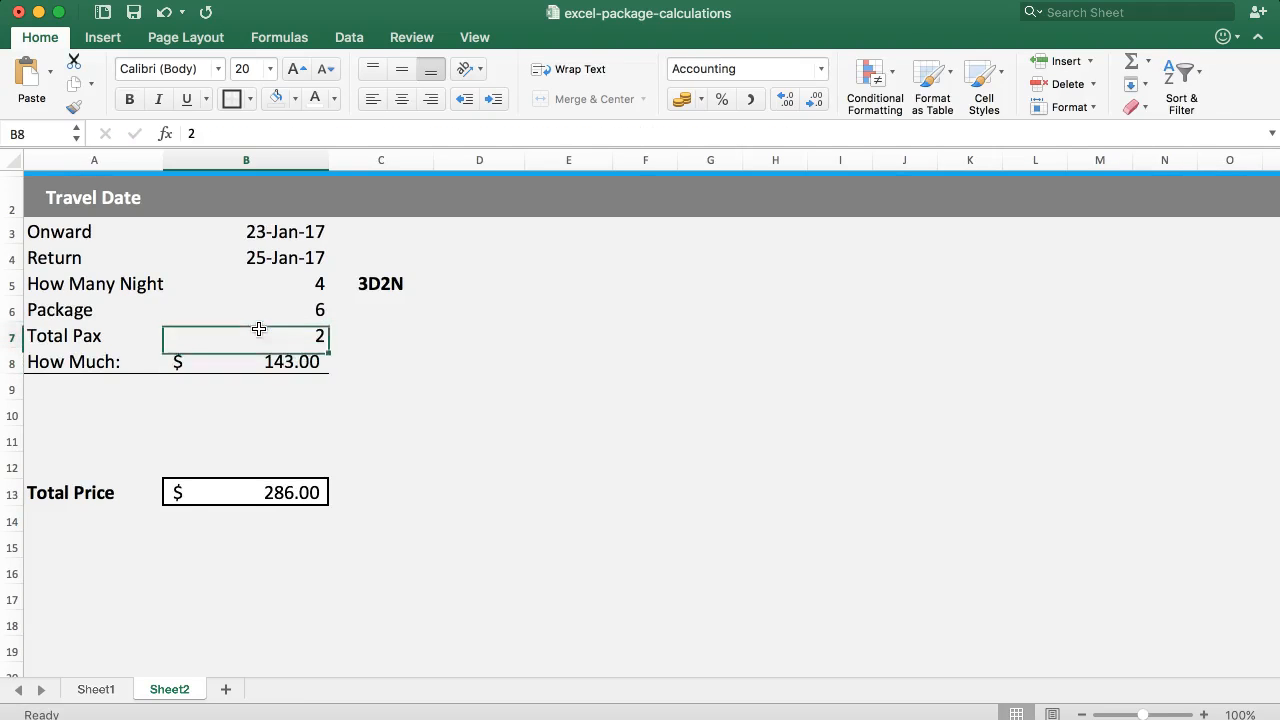
pyautogui.press('Down')
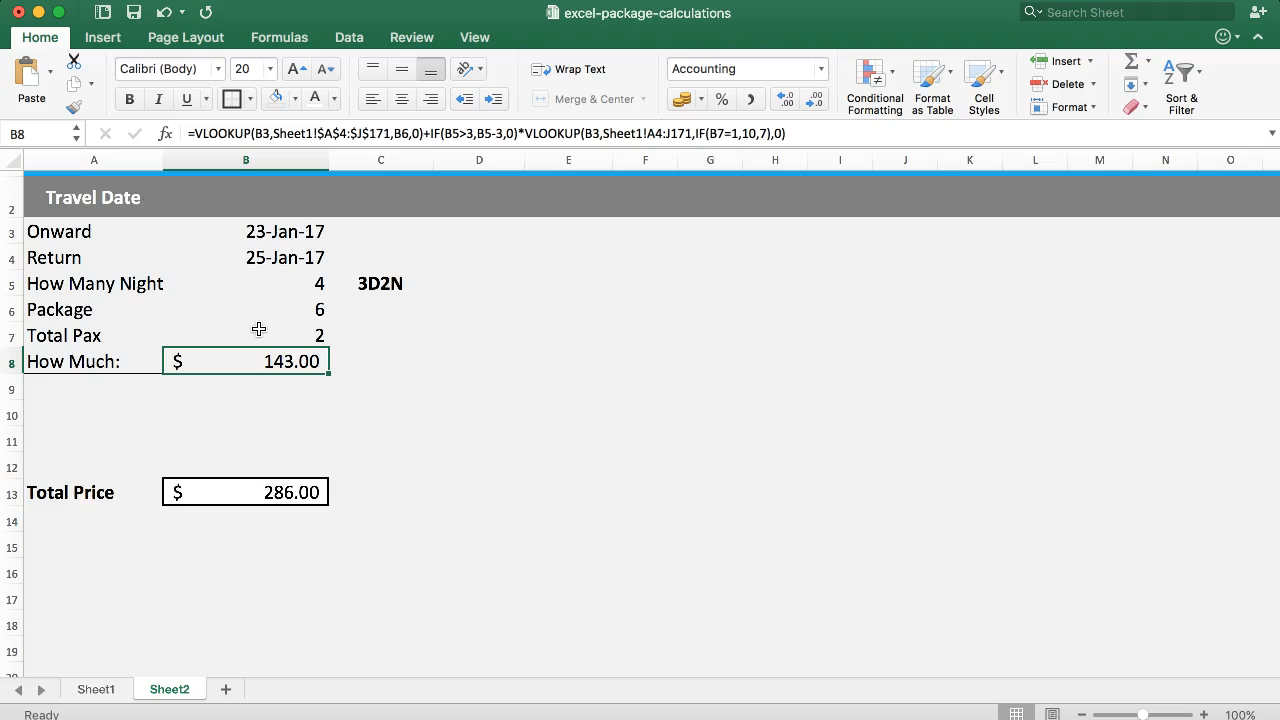
pyautogui.click(183, 331)
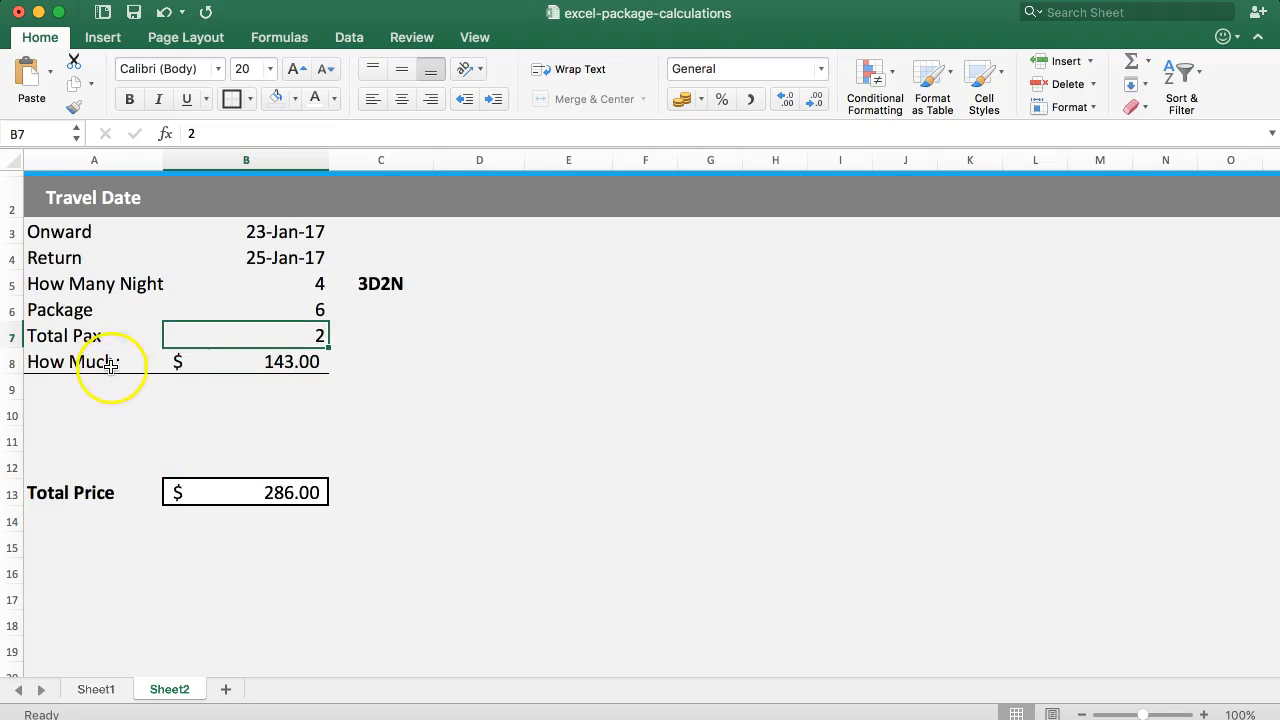
pyautogui.click(233, 333)
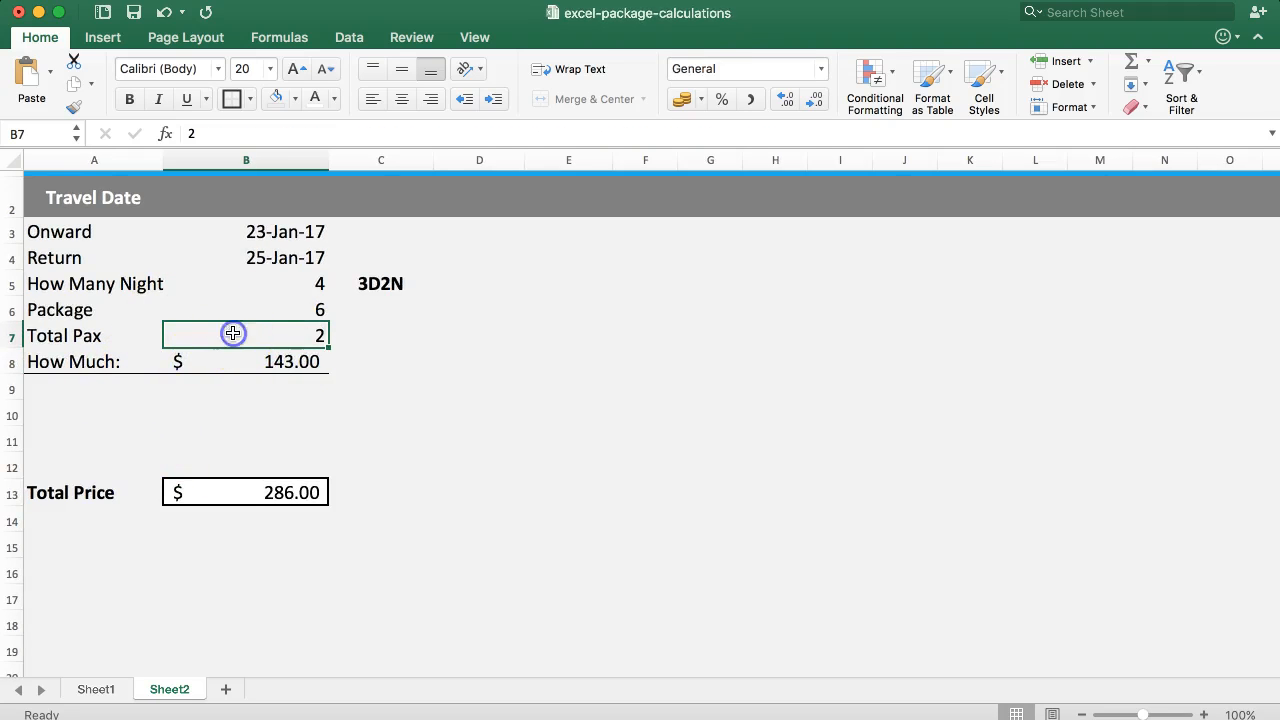
pyautogui.click(252, 283)
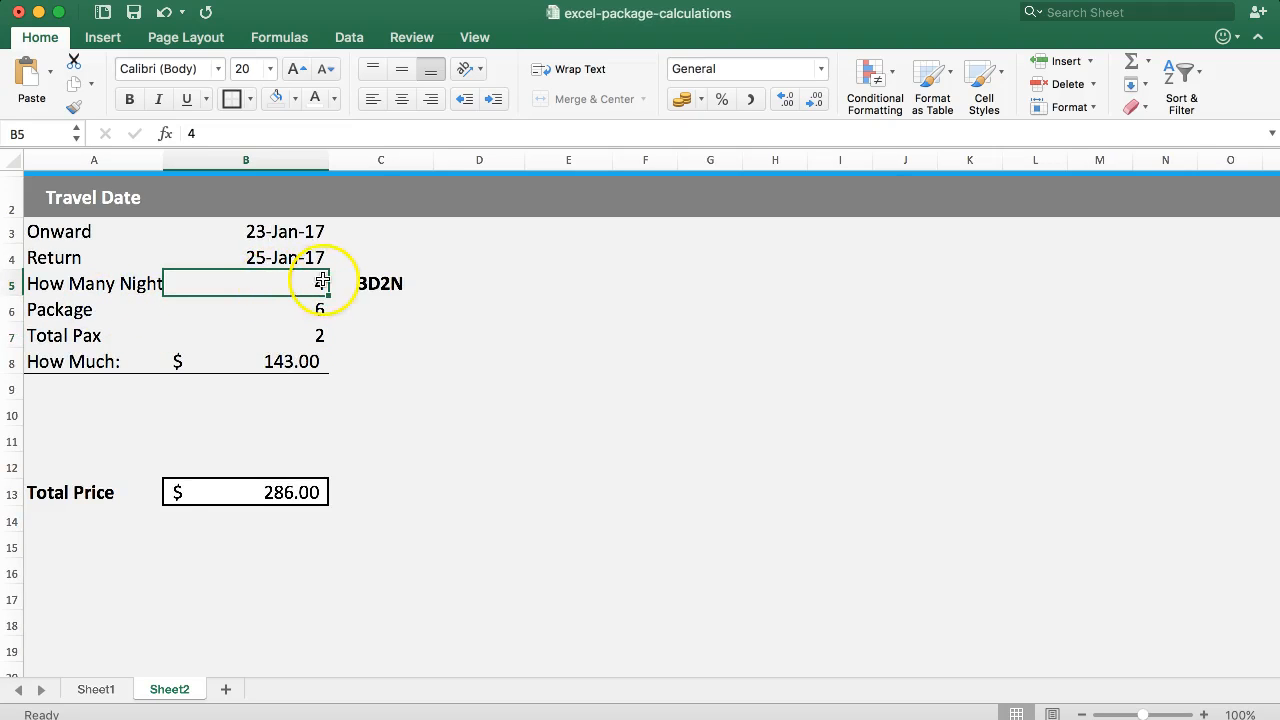
# Copy the extra-night part of the B8 formula into C8 as =IF(B5>3,B5-3,0)*VLOOKUP(B3,Sheet1!A4:J171,IF(B7=1,10,7),0).
pyautogui.click(267, 358)
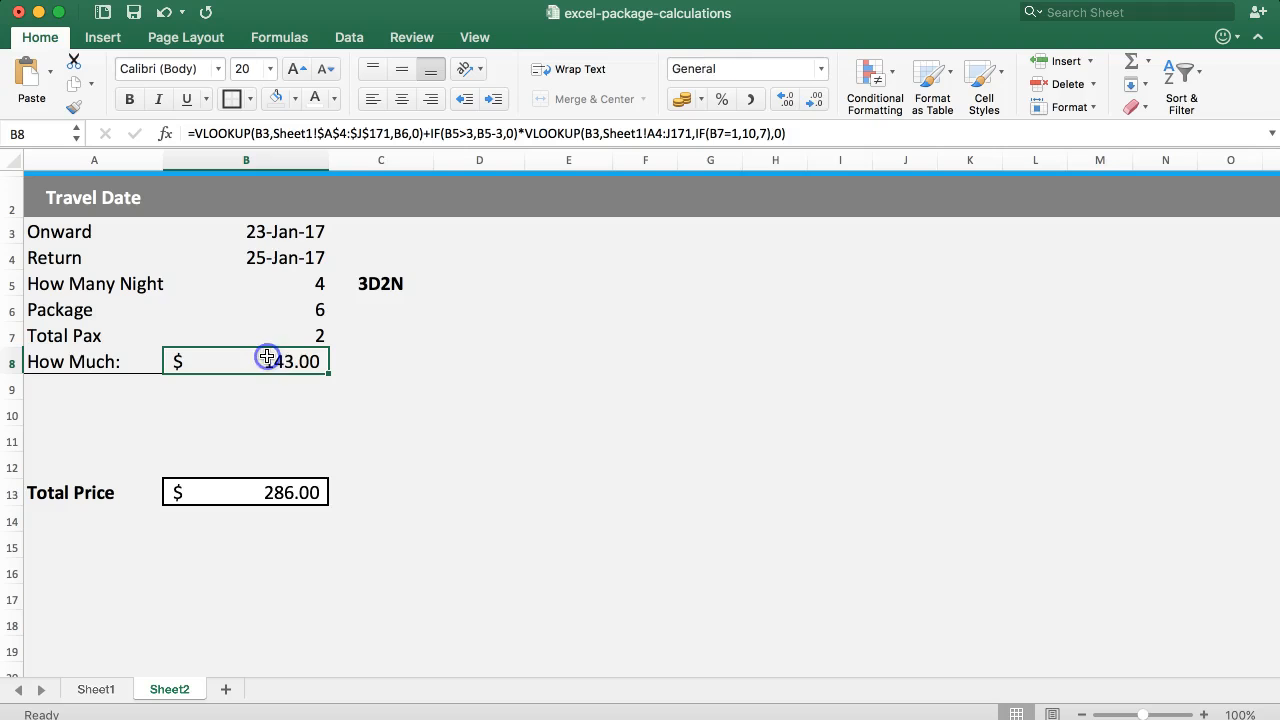
pyautogui.click(808, 133)
pyautogui.moveTo(808, 133); pyautogui.dragTo(429, 141)
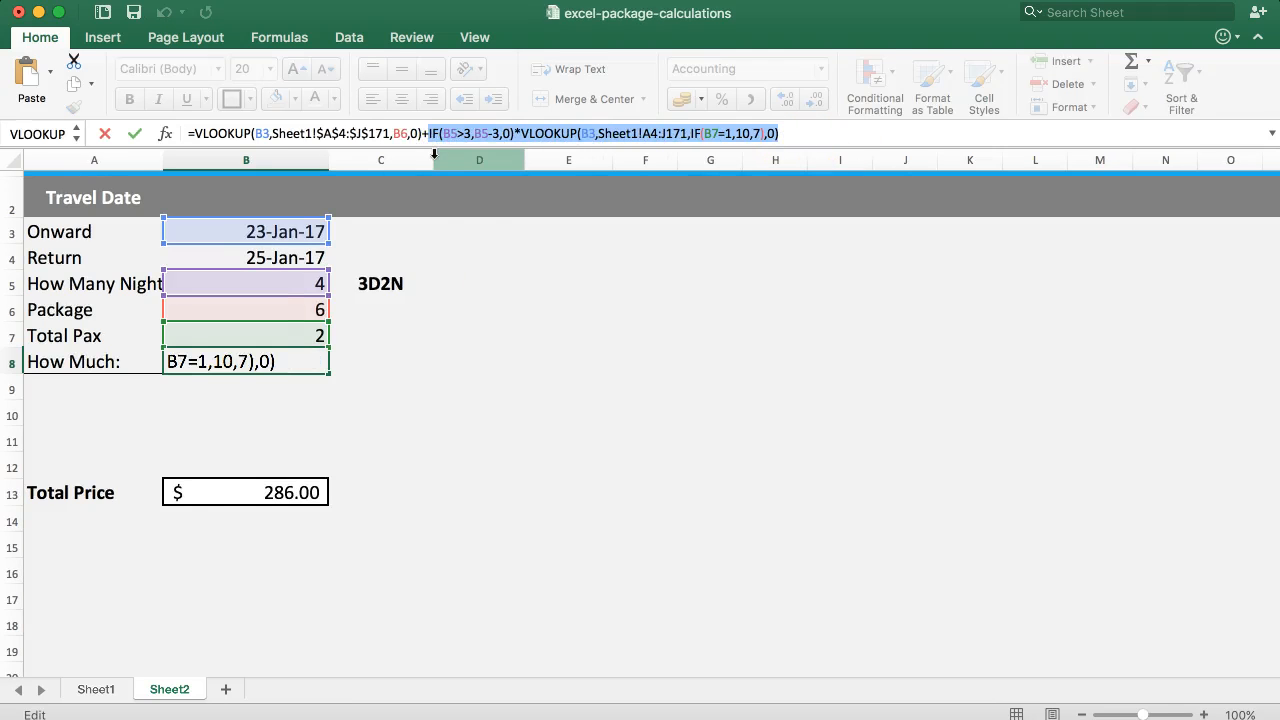
pyautogui.press('Escape')
pyautogui.click(394, 371)
pyautogui.click(251, 128)
pyautogui.write('=')
pyautogui.write('IF(B5>3,B5-3,0)*VLOOKUP(B3,Sheet1!A4:J171,IF(B7>1,10,7),0)')
pyautogui.press('Return')
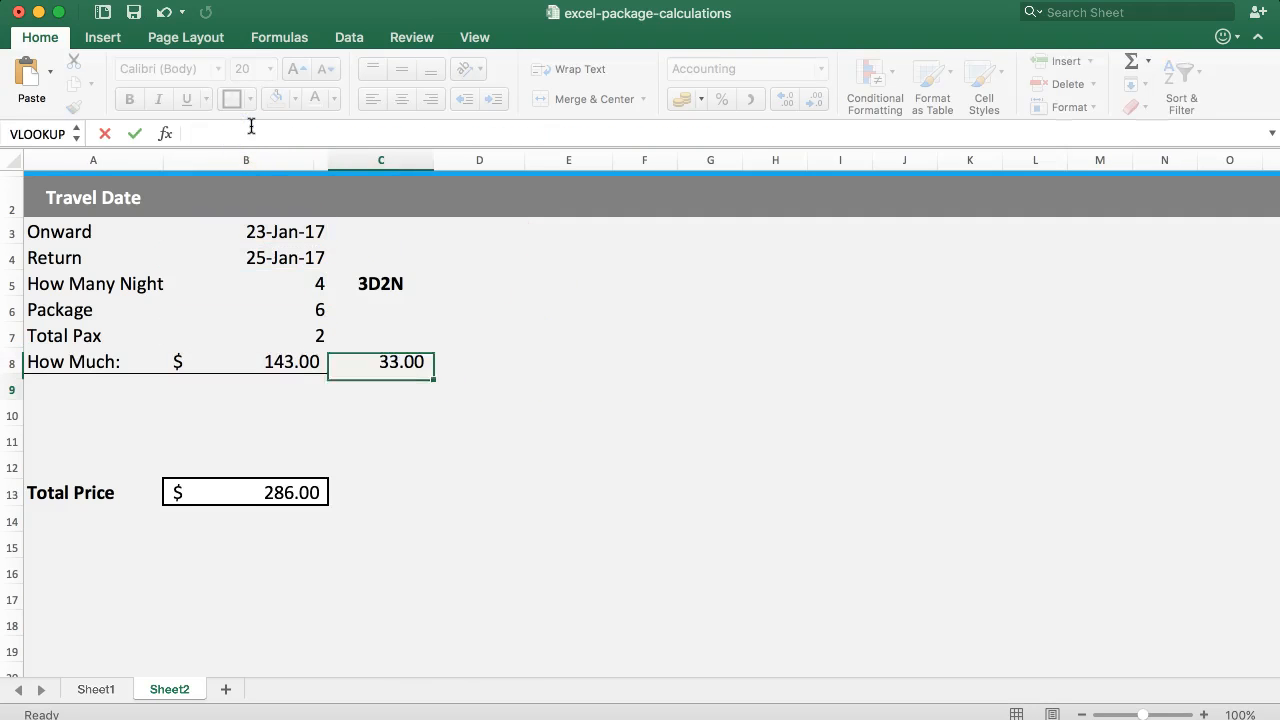
# Compare the C8 and B8 formulas, and examine the 22-Jan-17 row of the Sheet1 rates table up to Rates 4D3N.
pyautogui.click(403, 362)
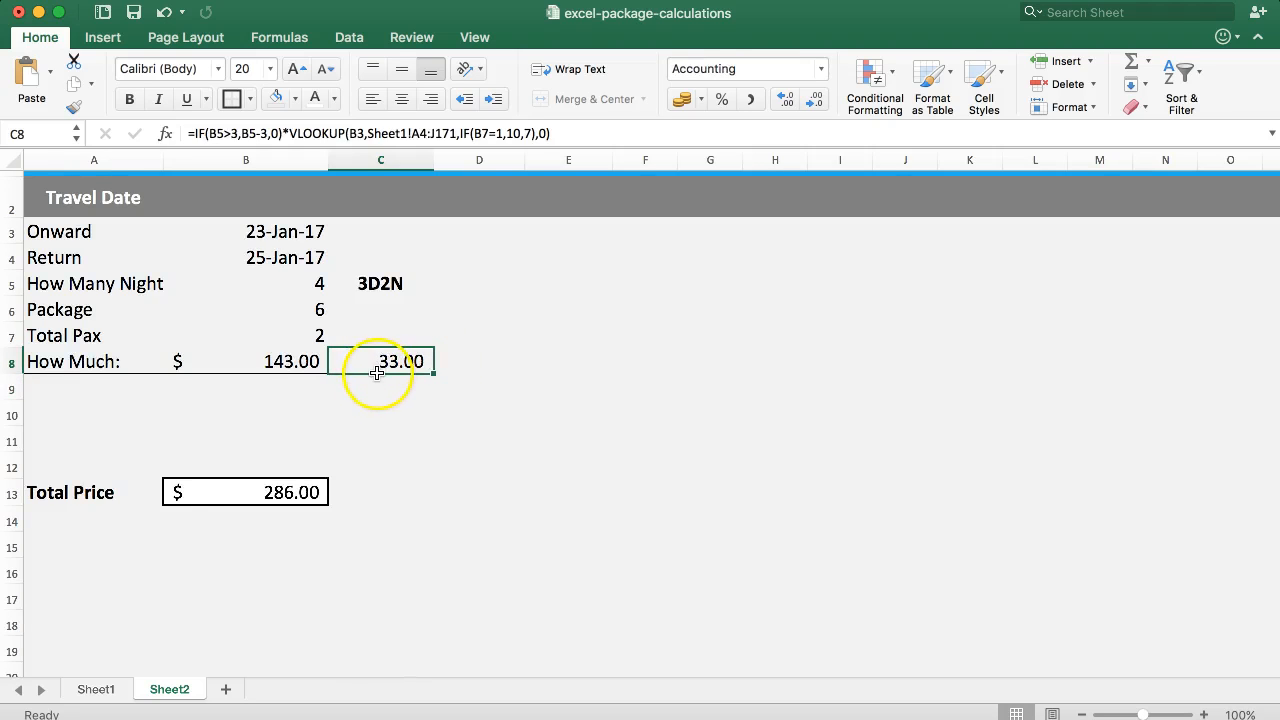
pyautogui.click(252, 366)
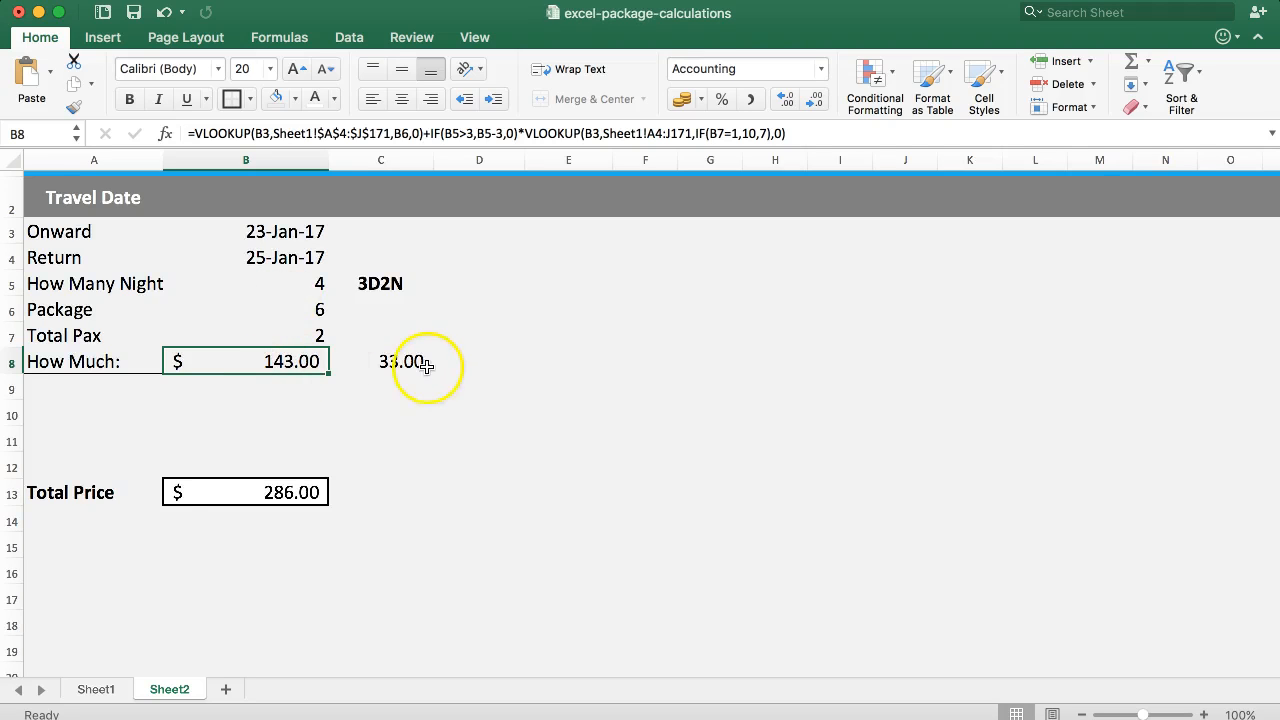
pyautogui.click(85, 686)
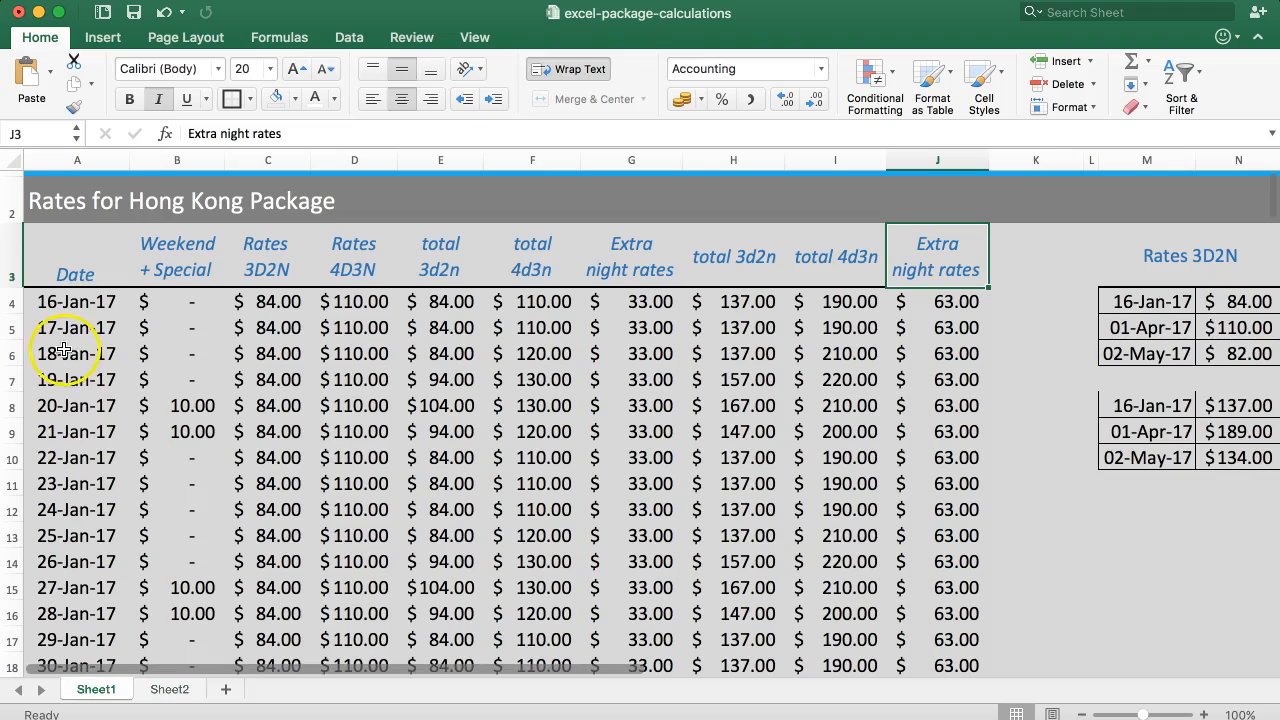
pyautogui.click(62, 403)
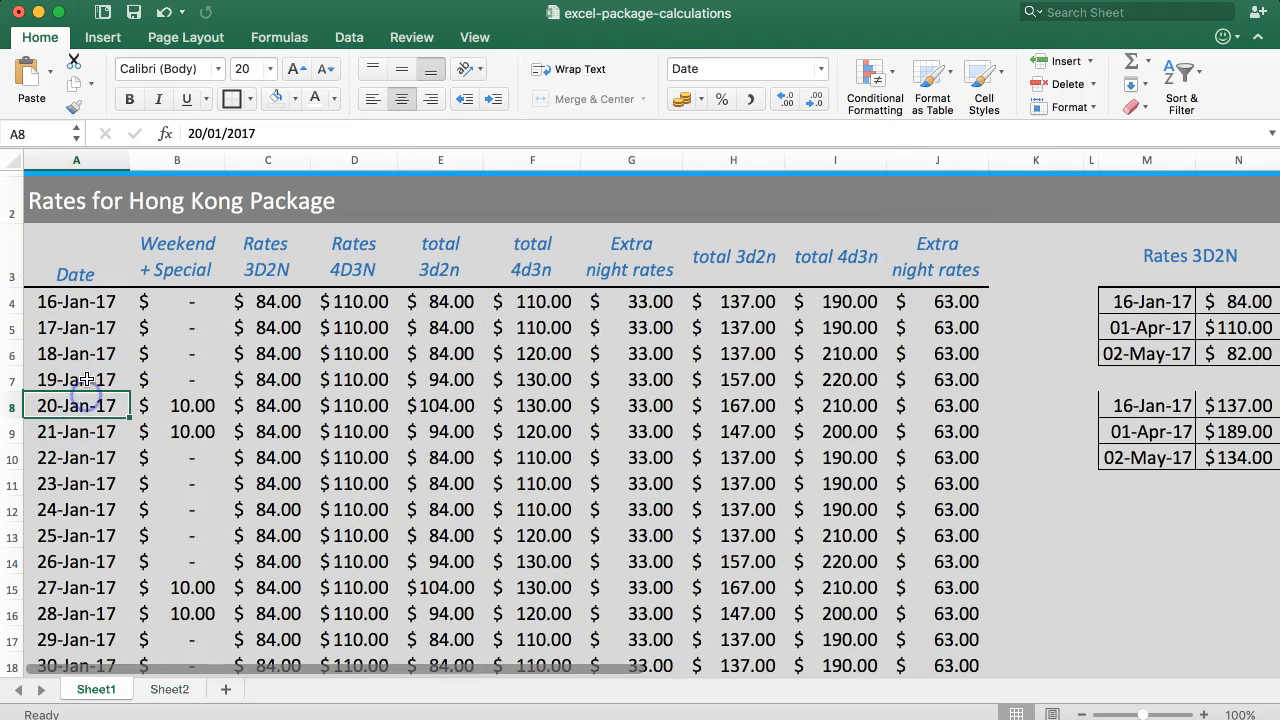
pyautogui.click(66, 457)
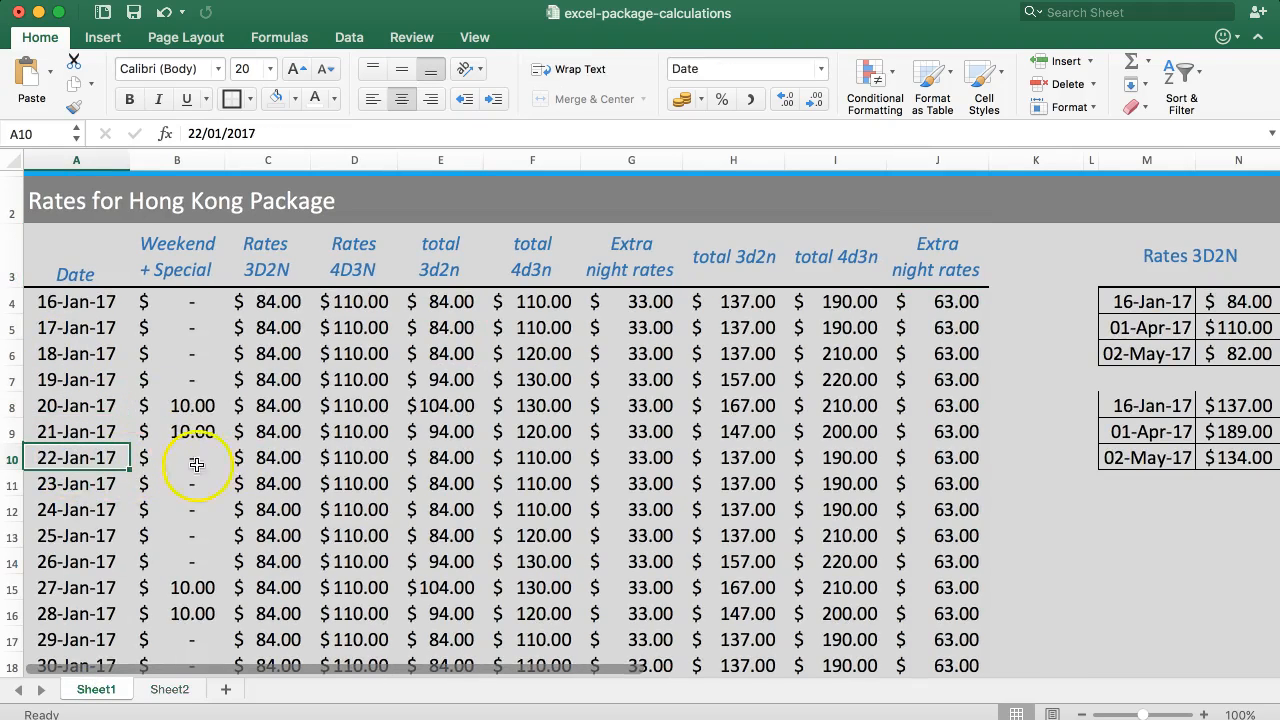
pyautogui.click(360, 457)
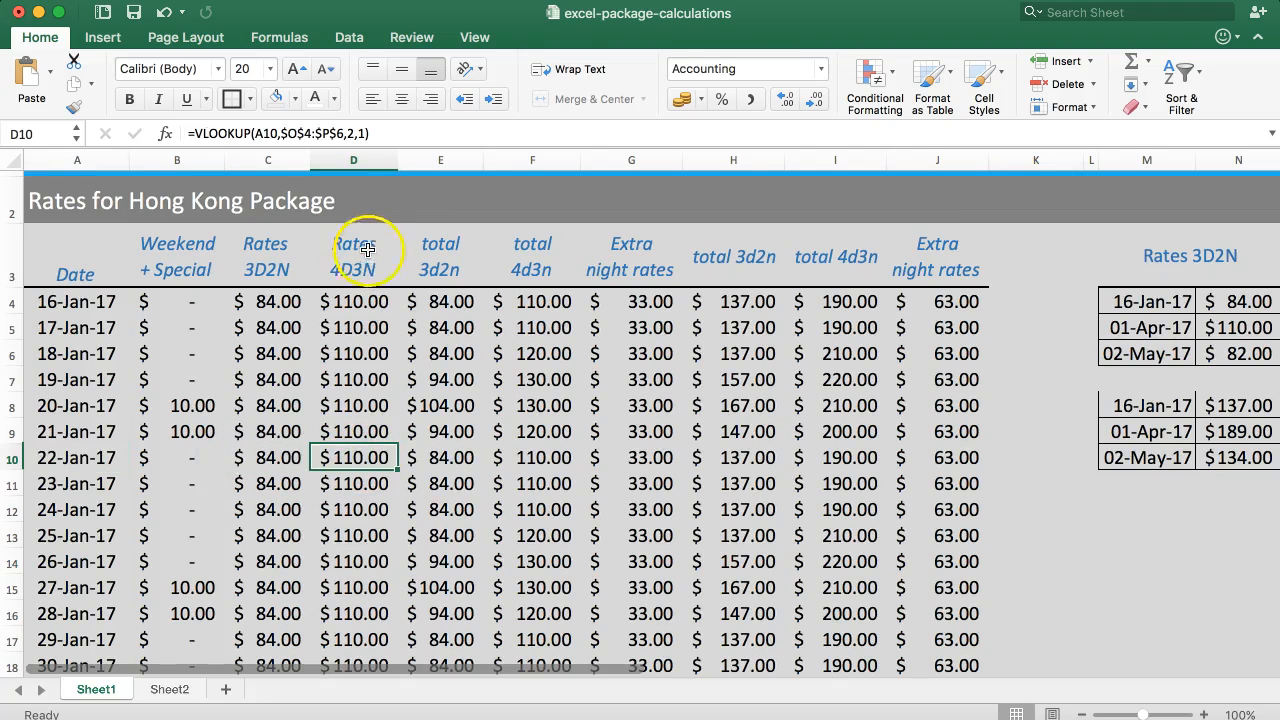
# Examine the 22-Jan-17 Rates 4D3N and first Extra night rates on Sheet1, and compare them with the Total Price on Sheet2.
pyautogui.click(360, 252)
pyautogui.click(345, 462)
pyautogui.click(628, 457)
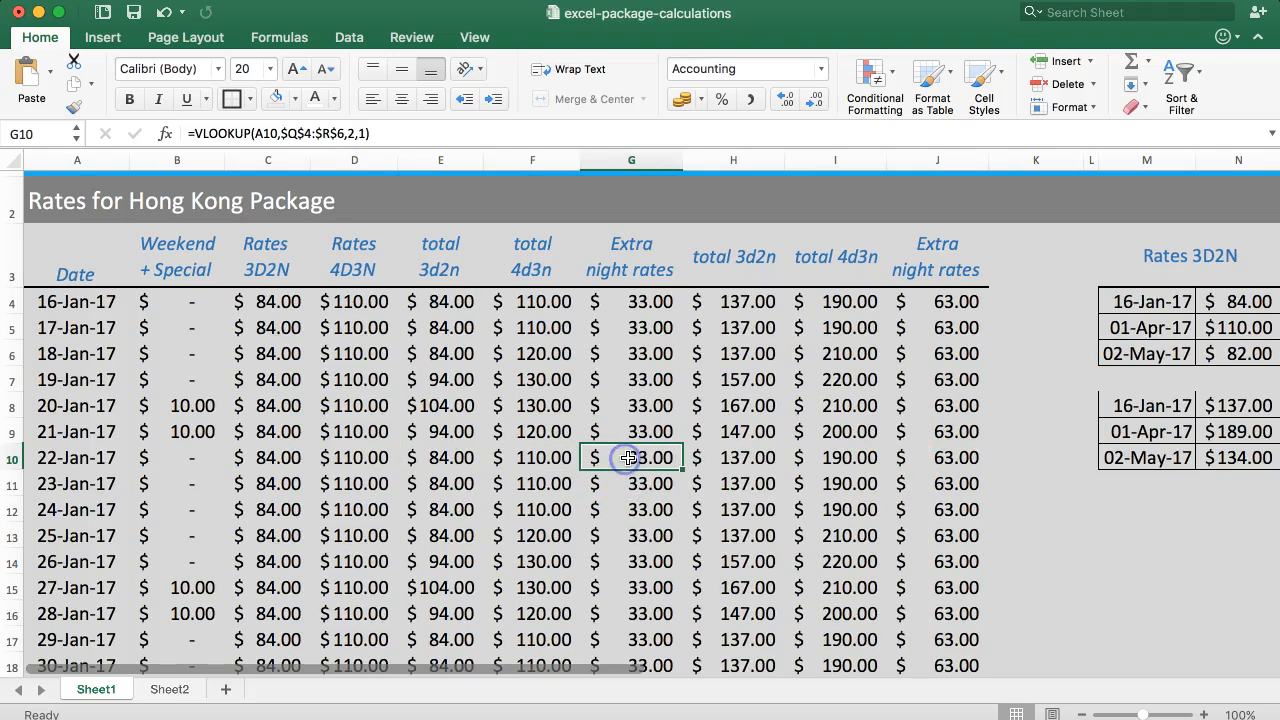
pyautogui.click(350, 460)
pyautogui.click(166, 689)
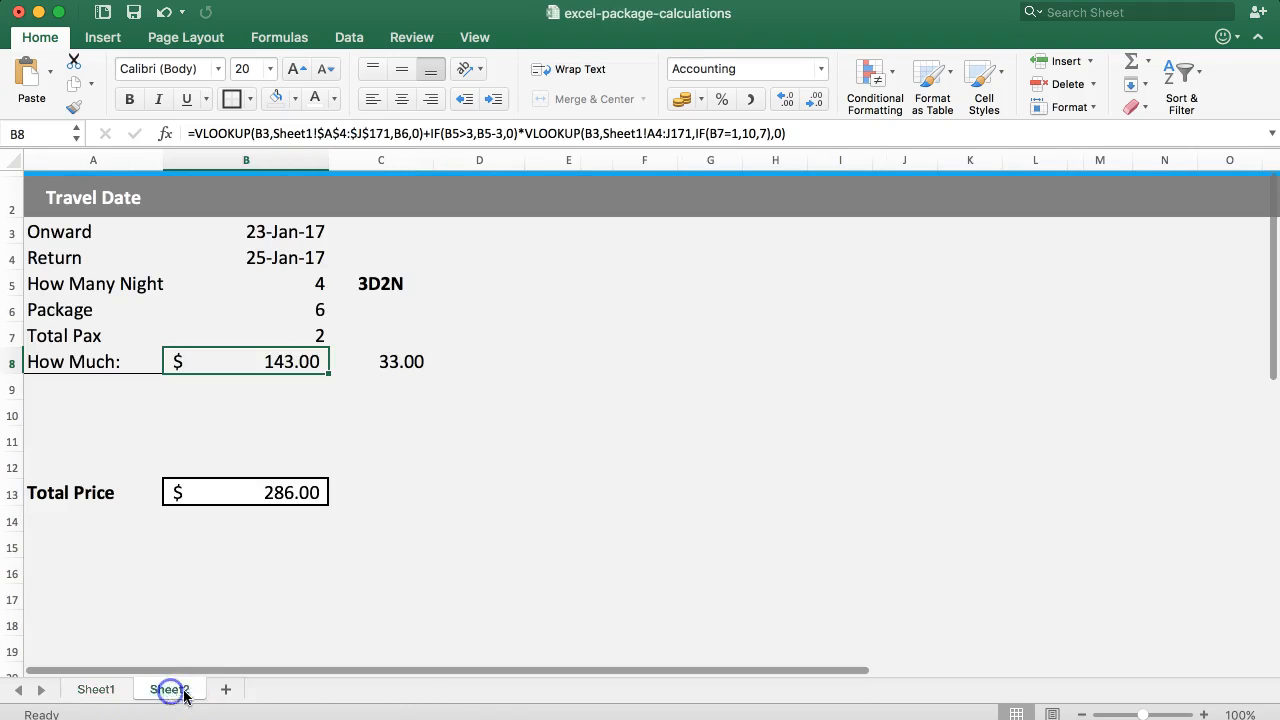
pyautogui.click(223, 498)
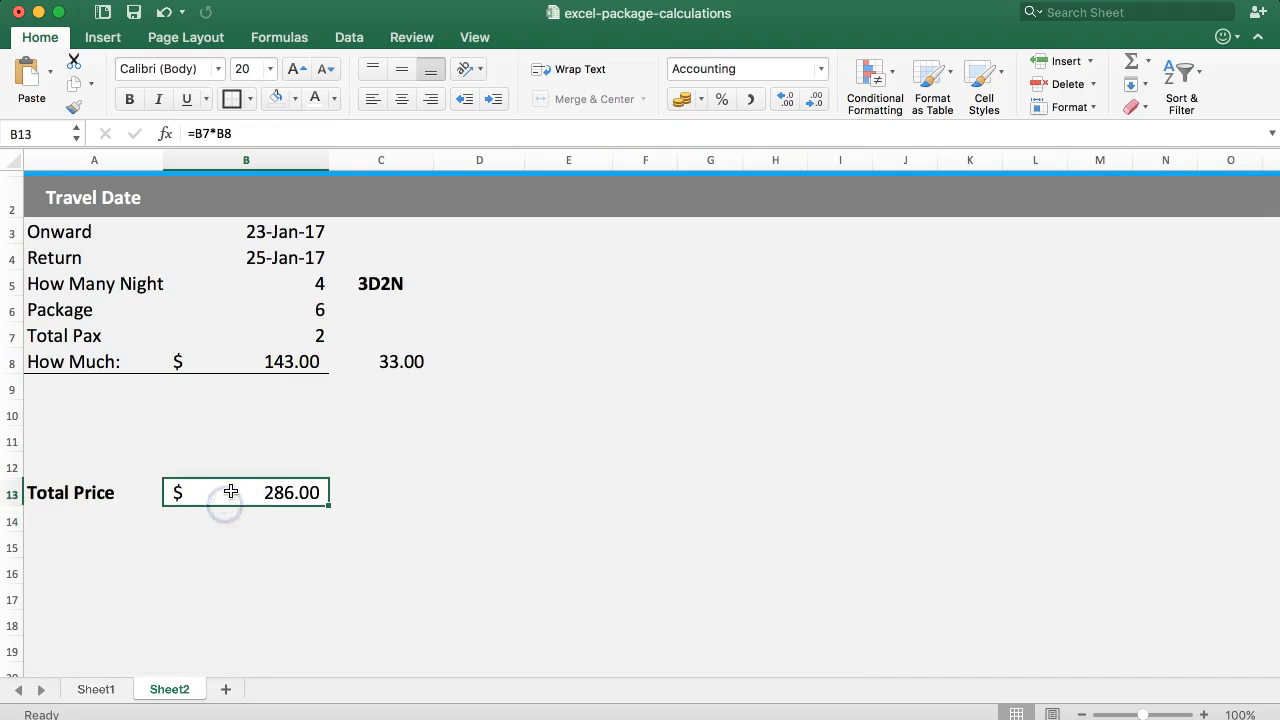
# Set Total Pax to 1 and check the C8 extra-night amount and the How Much formula.
pyautogui.click(277, 334)
pyautogui.write('1')
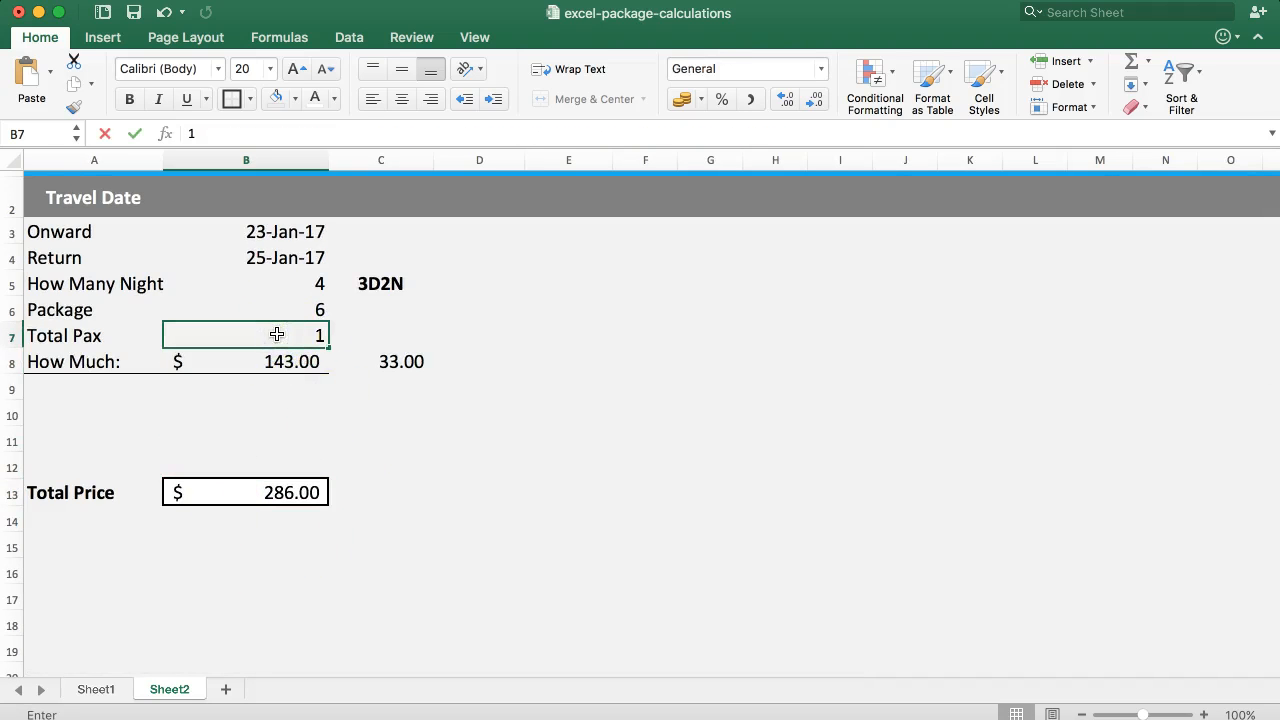
pyautogui.press('Return')
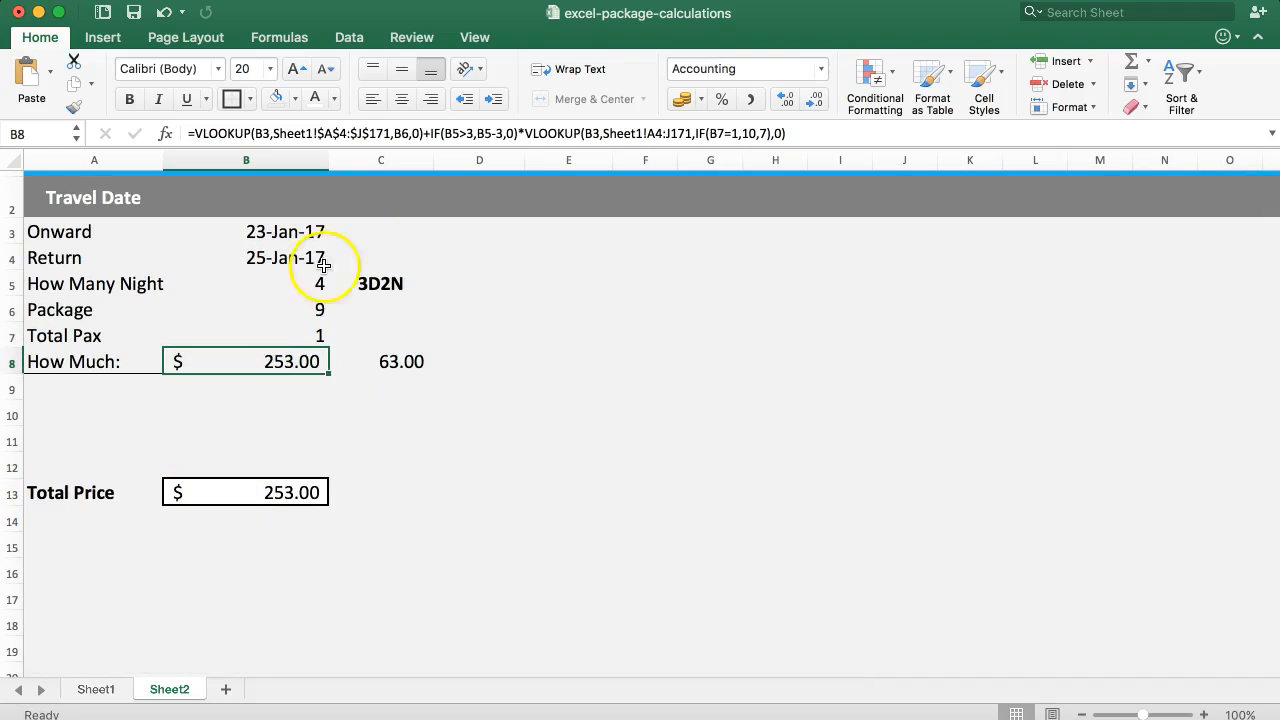
pyautogui.click(385, 362)
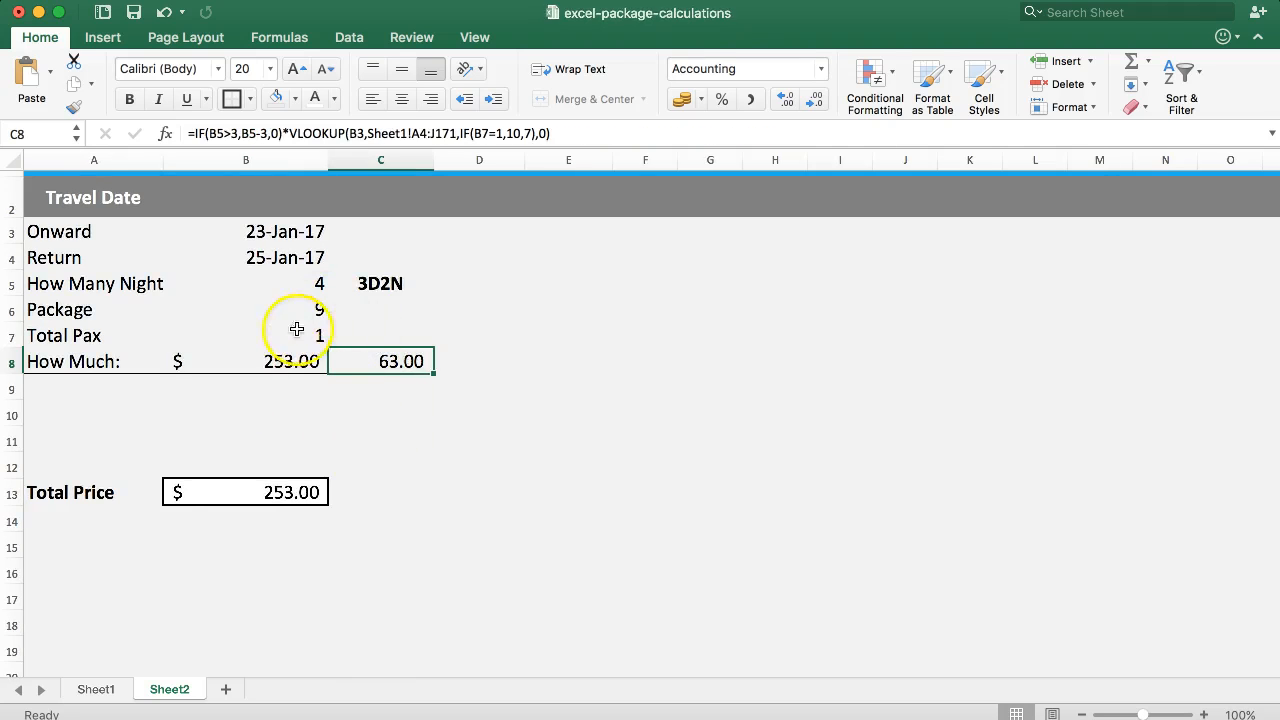
pyautogui.click(254, 362)
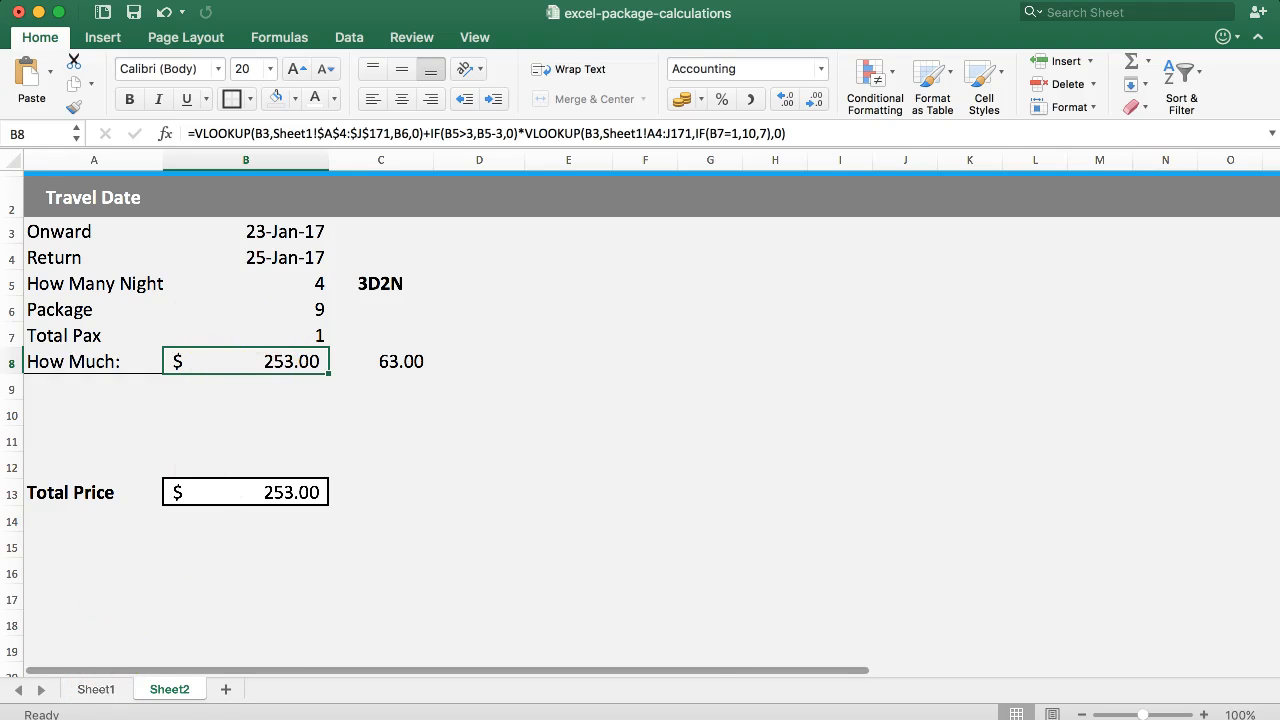
# Check the 22-Jan-17 row of Sheet1 for the single-traveller total 4d3n and Extra night rates in columns I and J.
pyautogui.click(102, 692)
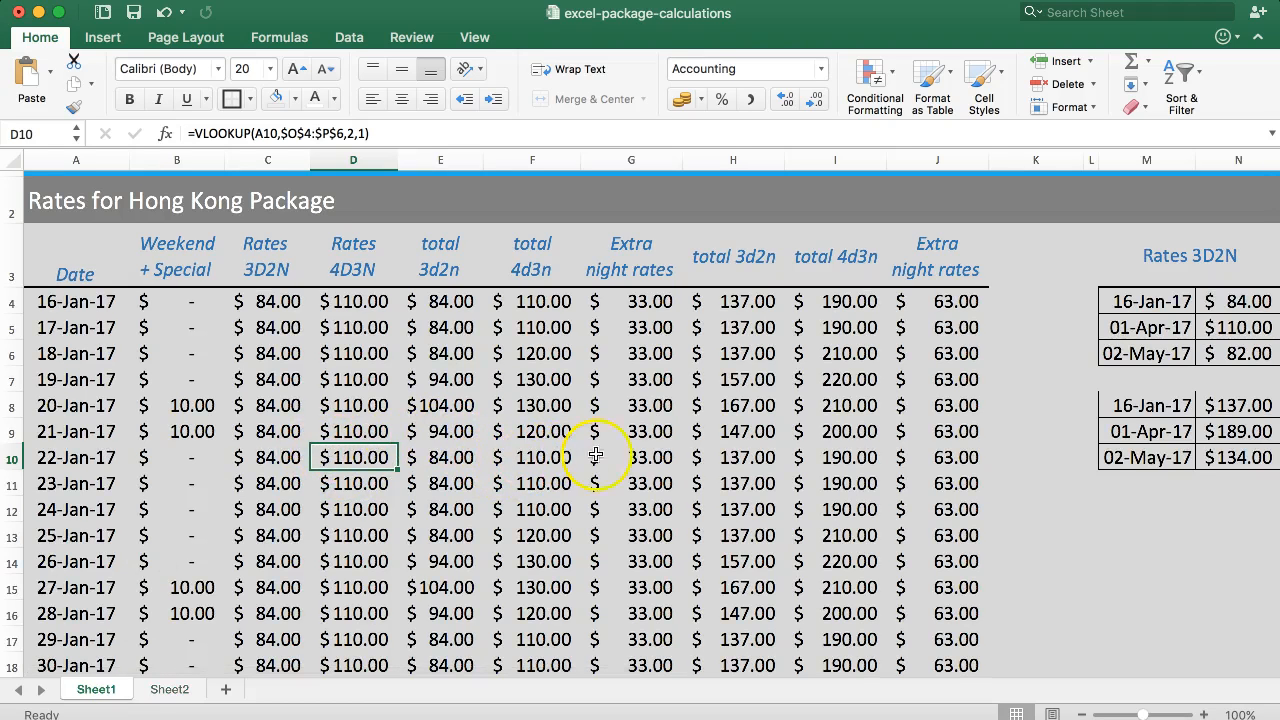
pyautogui.click(791, 459)
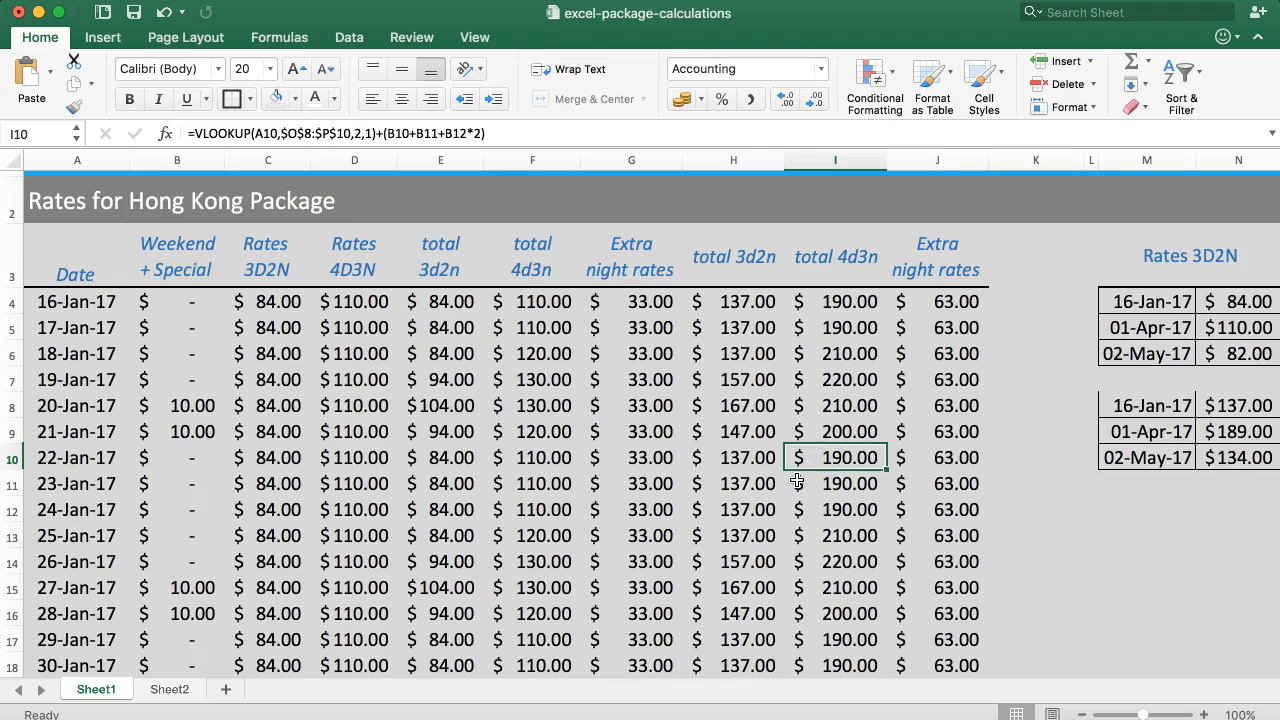
pyautogui.click(966, 457)
pyautogui.click(964, 461)
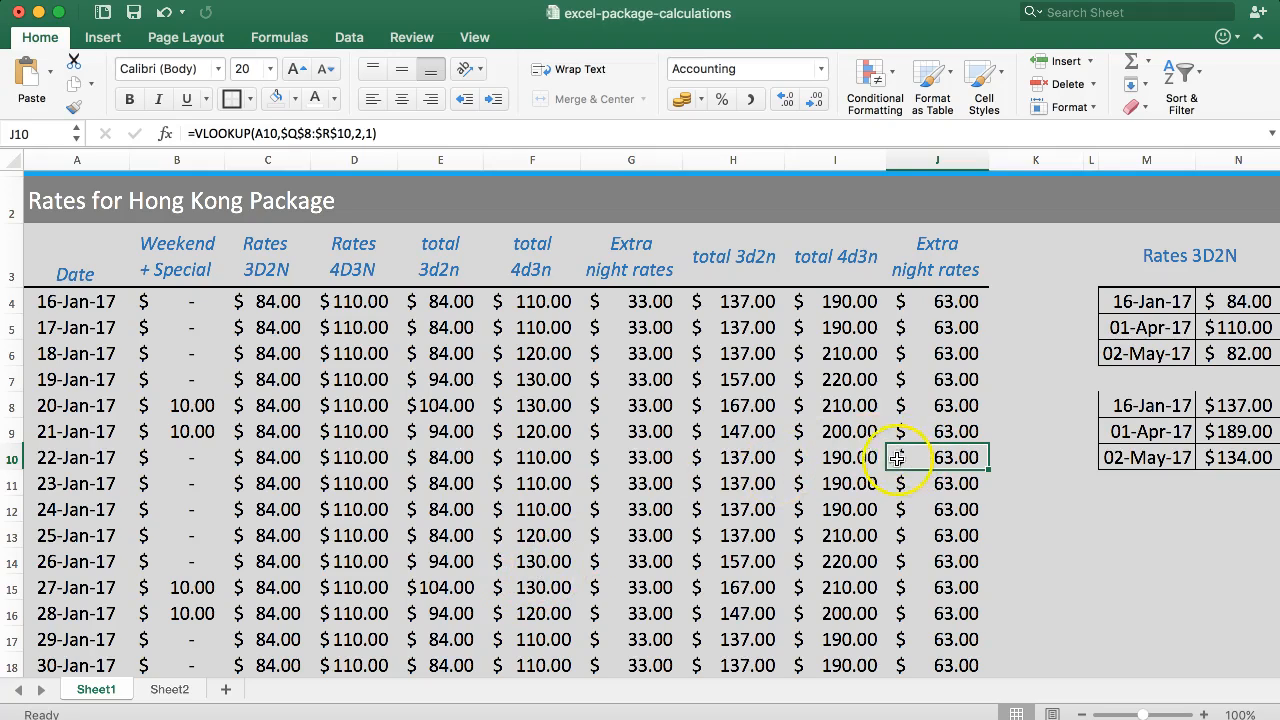
# Examine how the Weekend + Special surcharges line up with the January dates and the package and extra-night rates.
pyautogui.doubleClick(100, 455)
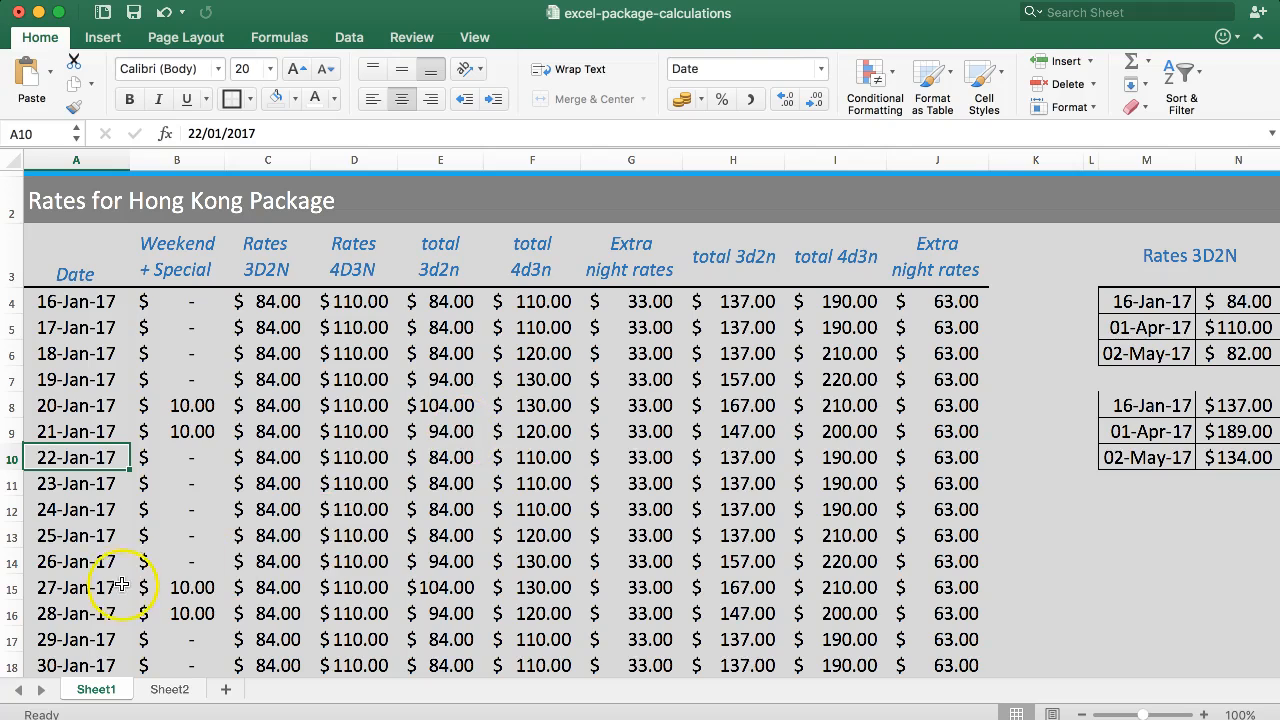
pyautogui.moveTo(180, 269); pyautogui.dragTo(180, 590)
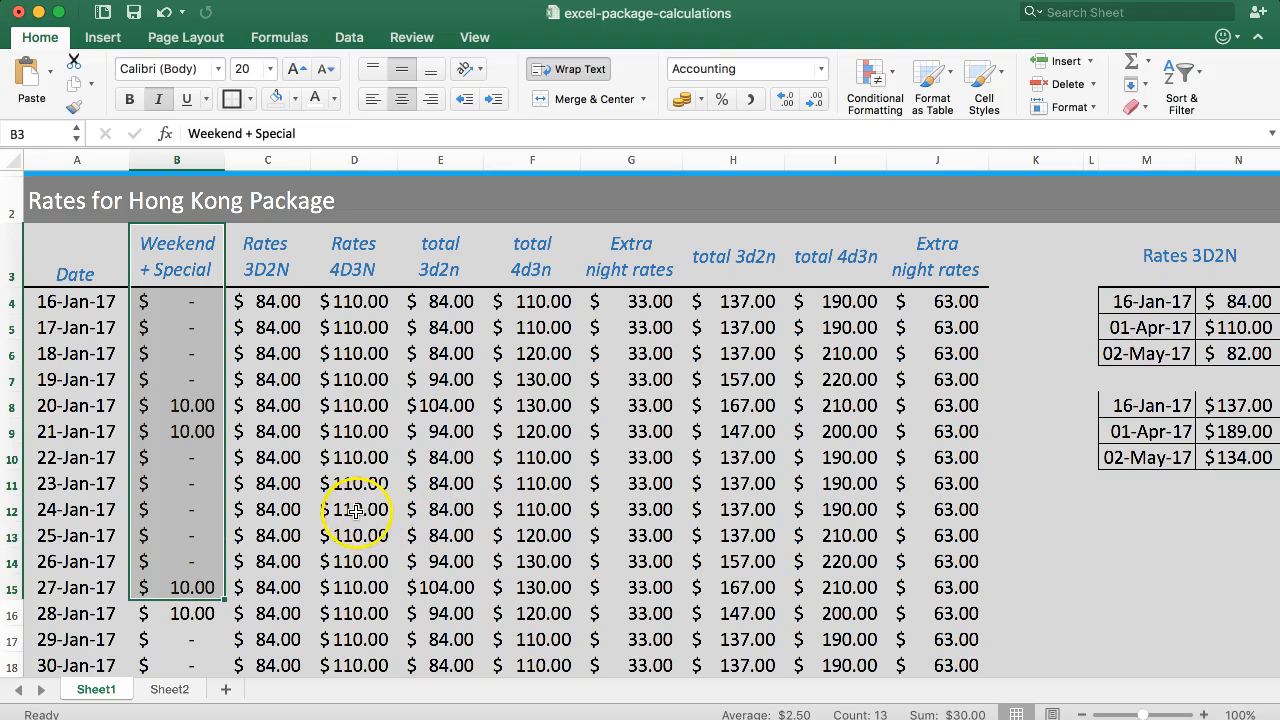
pyautogui.click(950, 452)
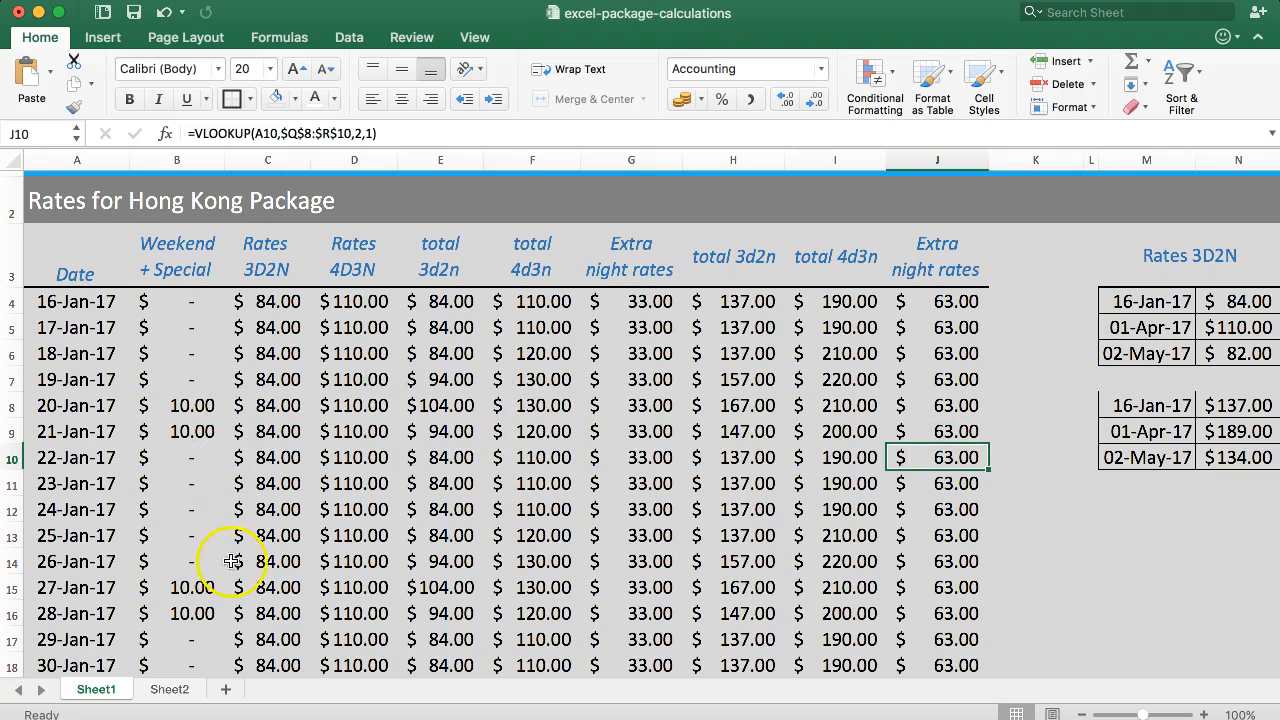
pyautogui.click(172, 588)
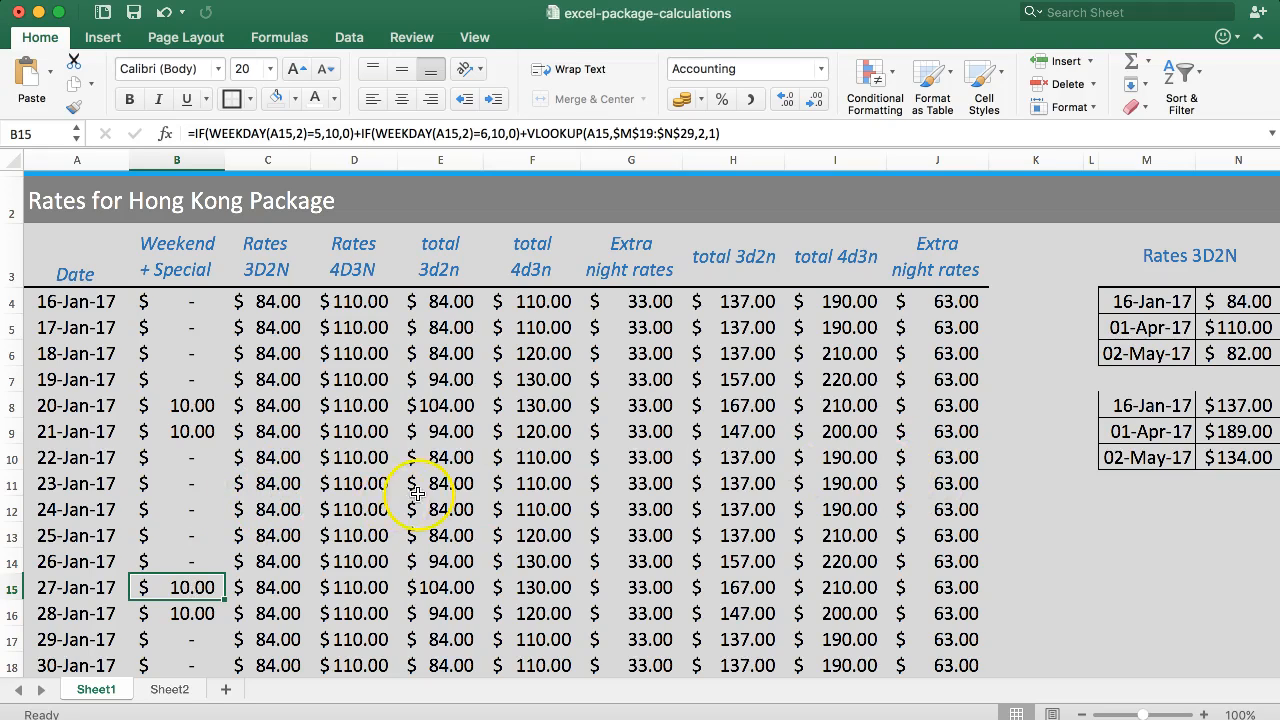
pyautogui.click(370, 485)
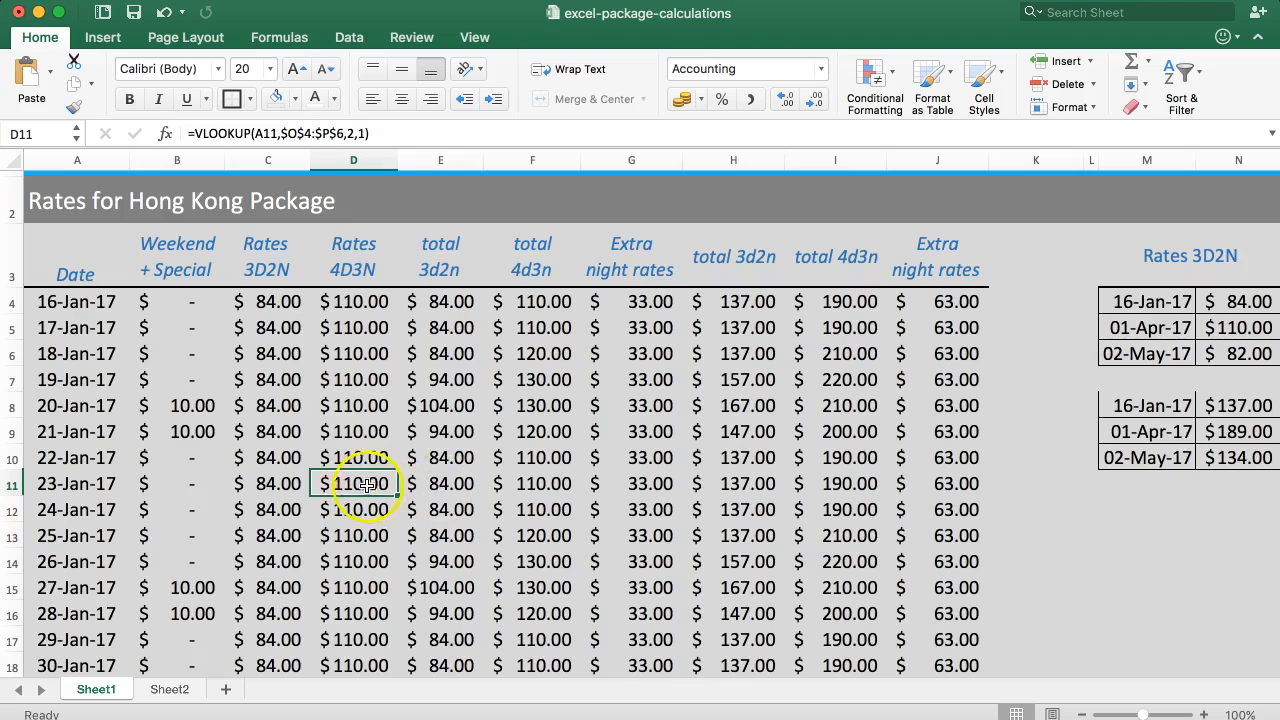
# Inspect the 23-Jan-17 formulas in C11 to F11 for both base rates and both package totals, leaving them as they are.
pyautogui.doubleClick(288, 487)
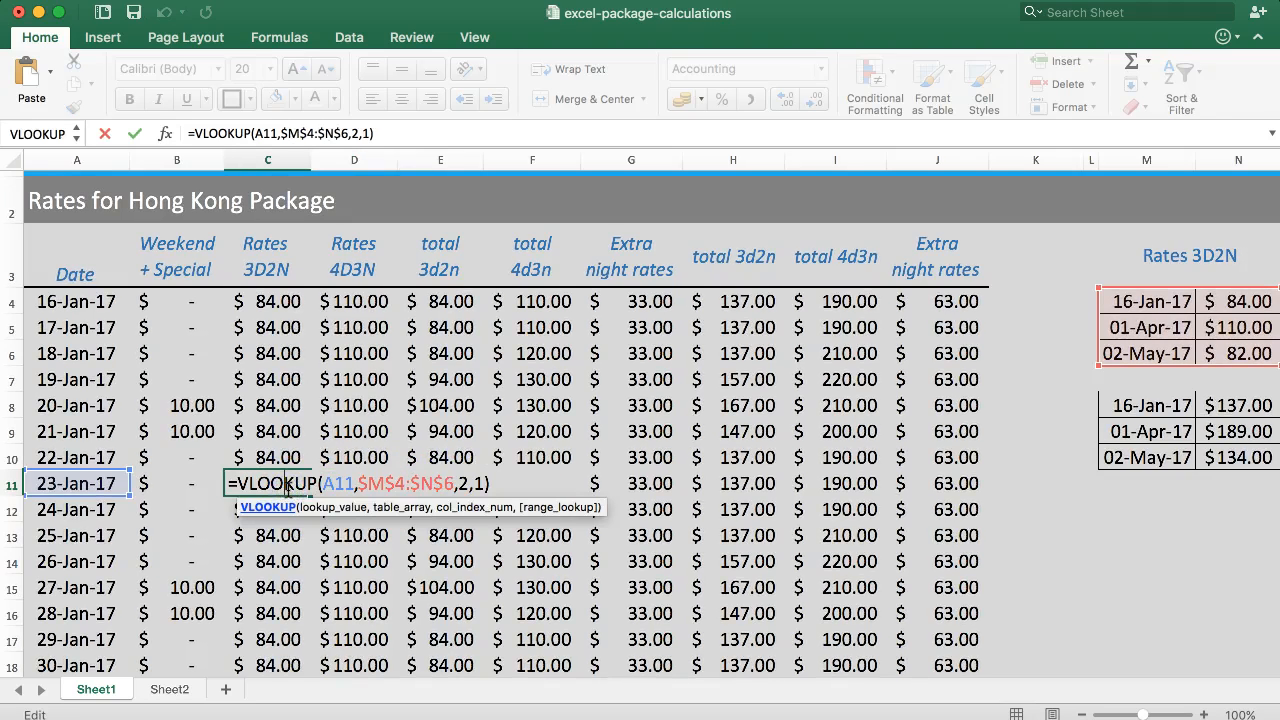
pyautogui.press('Escape')
pyautogui.doubleClick(358, 487)
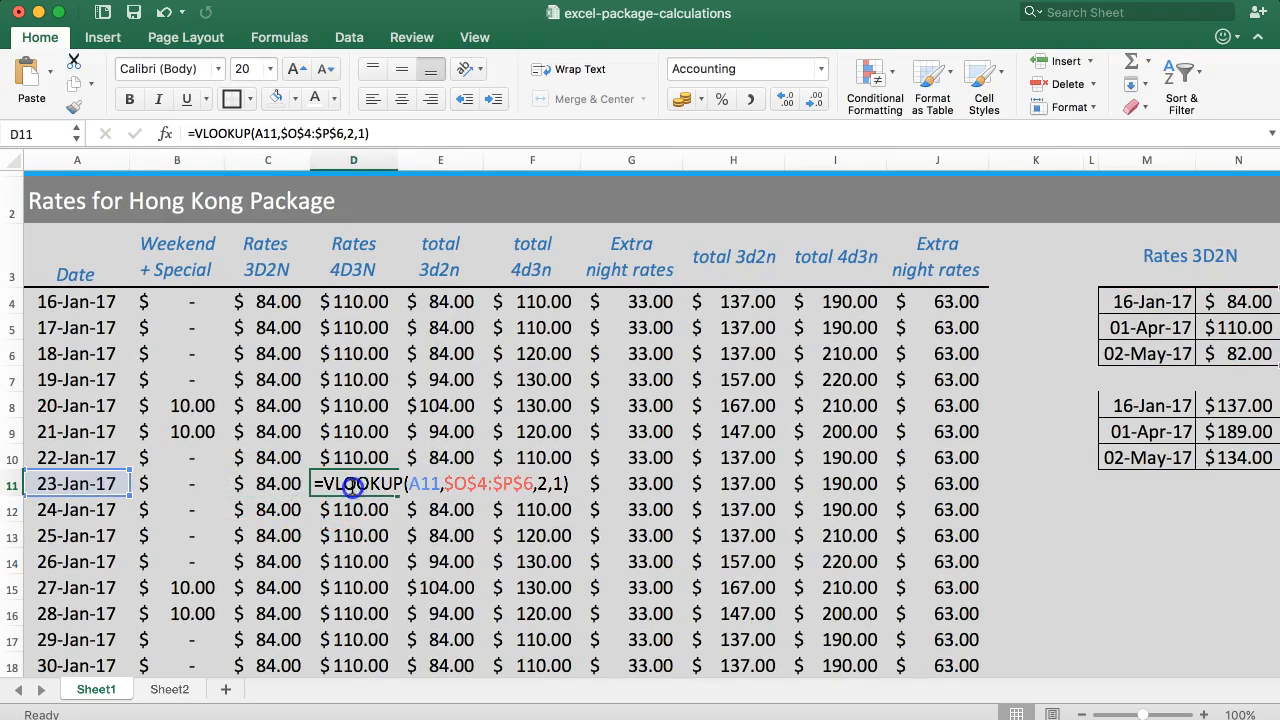
pyautogui.press('Escape')
pyautogui.doubleClick(444, 483)
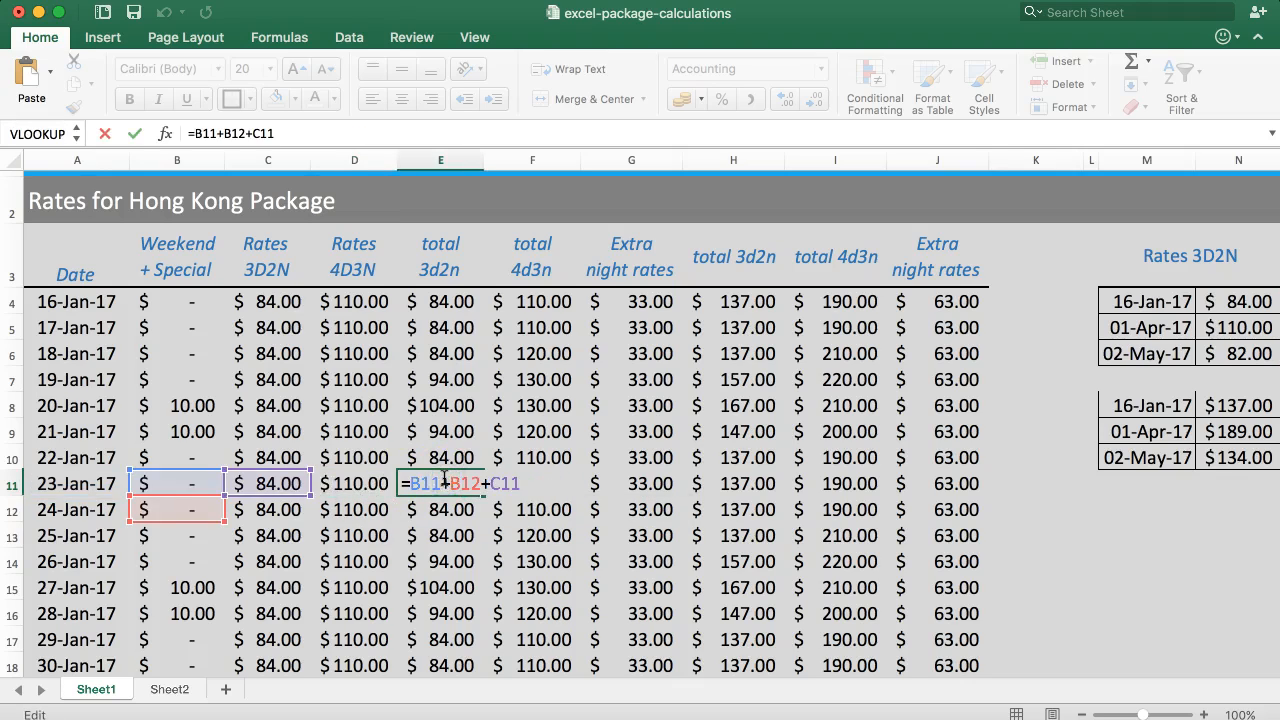
pyautogui.press('Escape')
pyautogui.doubleClick(528, 483)
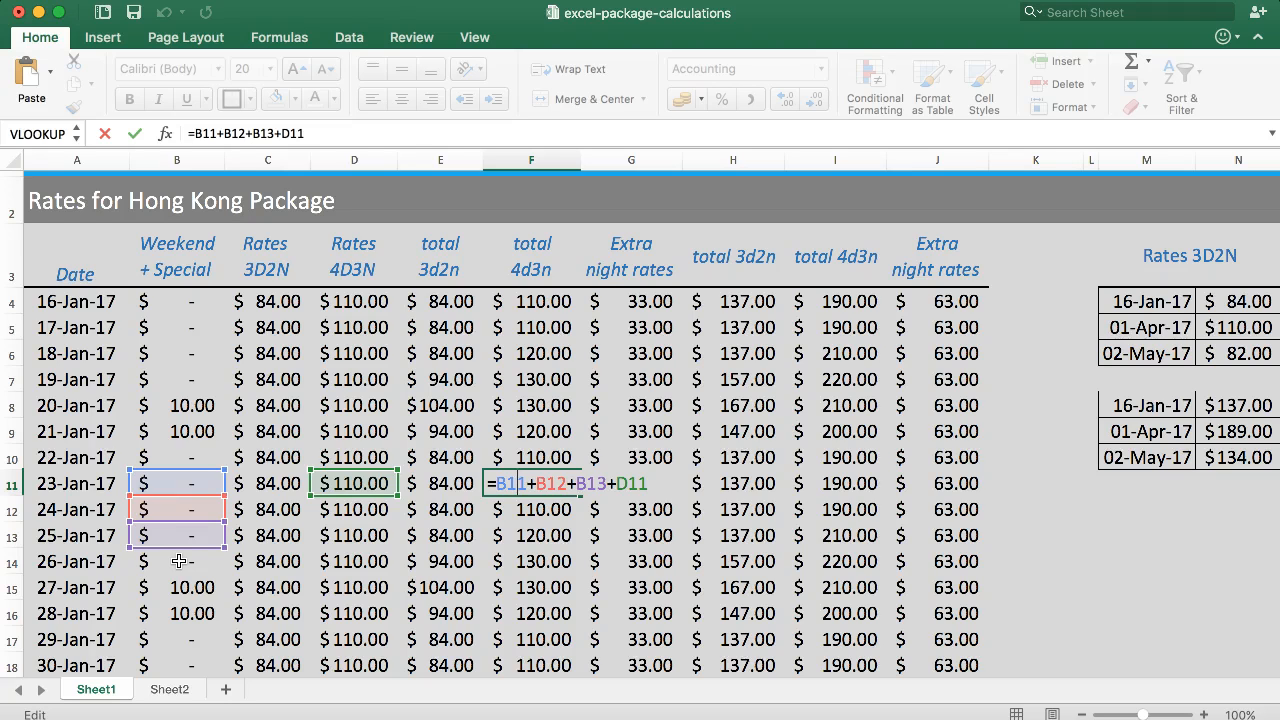
pyautogui.press('Escape')
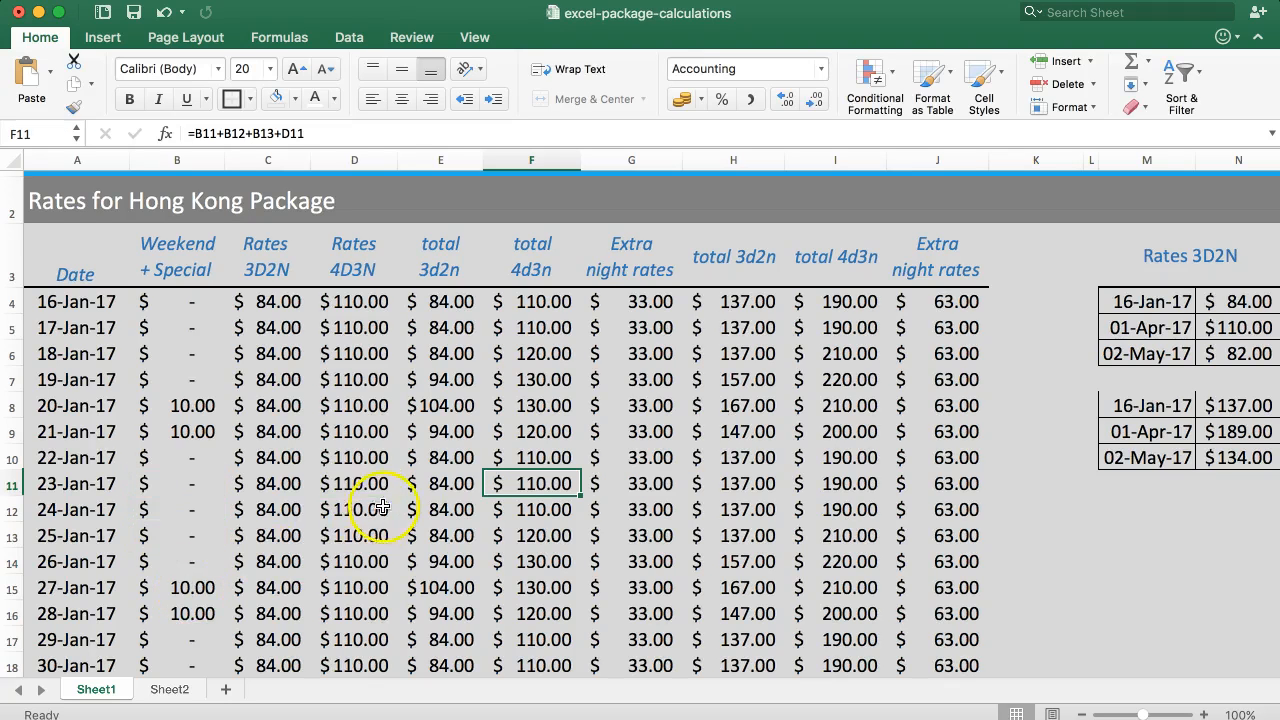
# Inspect the 24-Jan-17 row and trace which surcharge cells feed its total 4d3n formula in F12.
pyautogui.click(121, 511)
pyautogui.click(268, 510)
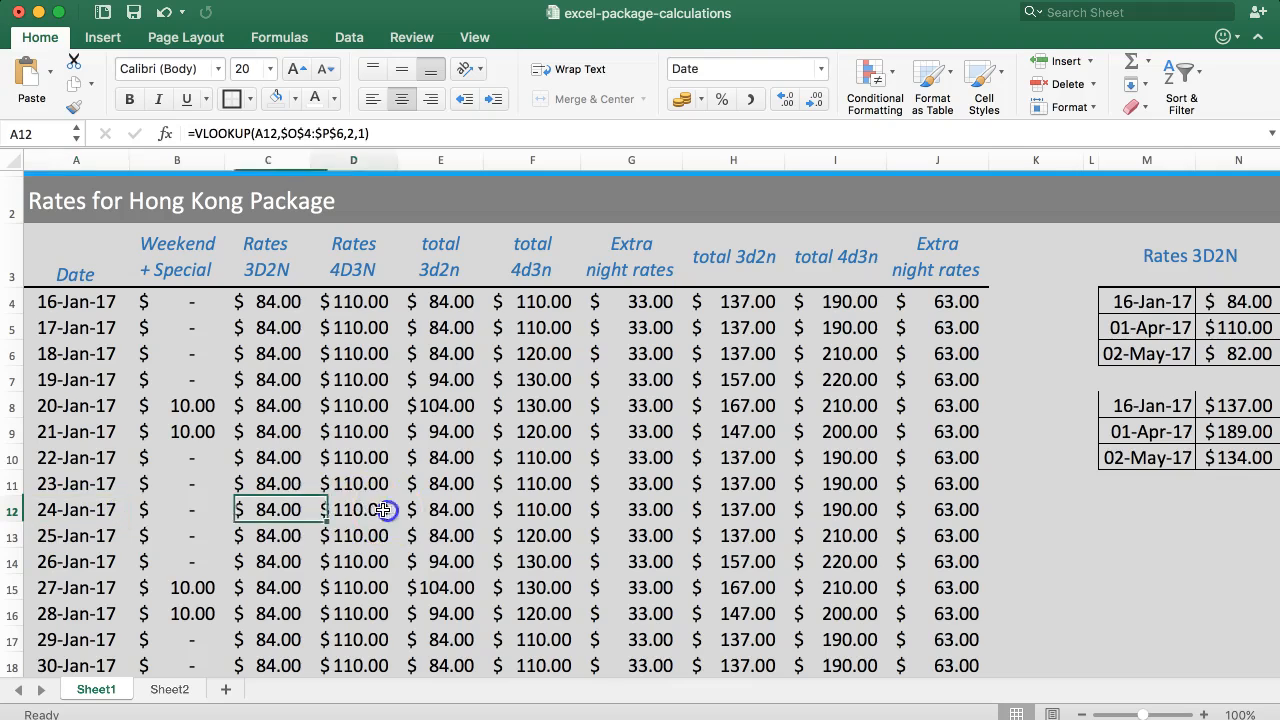
pyautogui.click(354, 510)
pyautogui.click(440, 510)
pyautogui.click(528, 511)
pyautogui.doubleClick(528, 511)
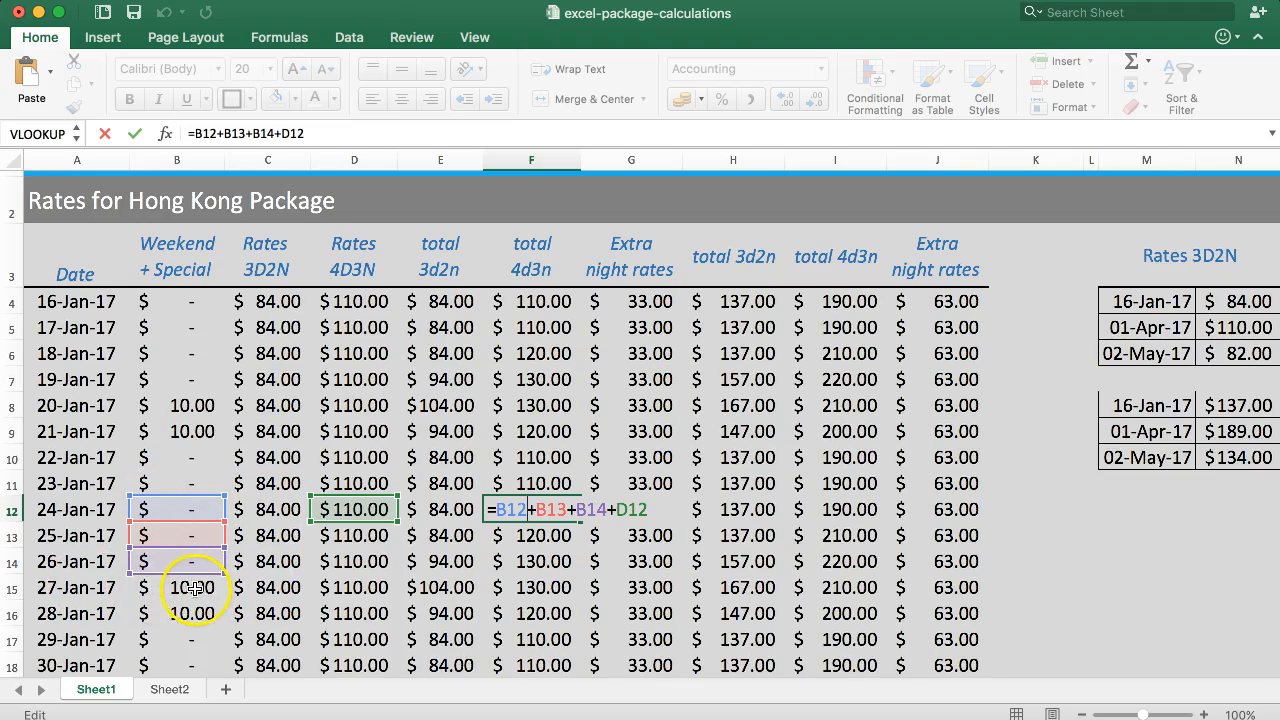
pyautogui.press('Return')
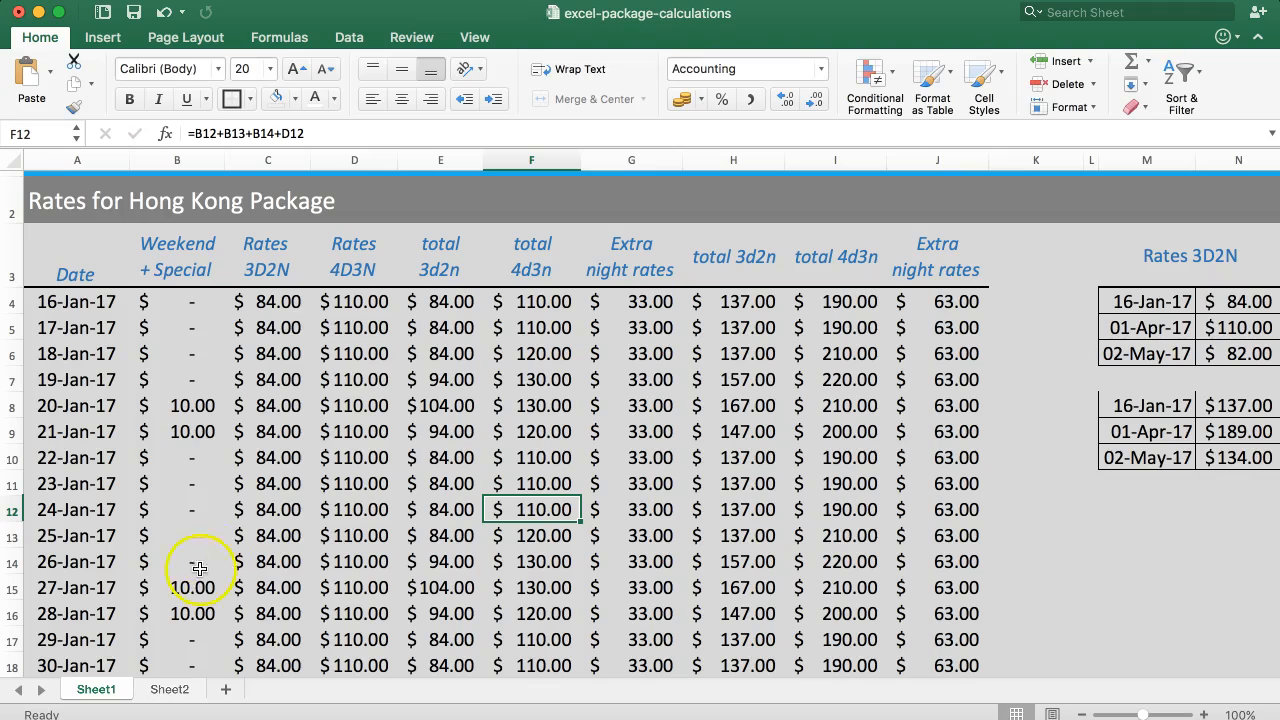
# Switch from Sheet2 to the Hong Kong package PDF, review the Silka Fareast rates and surcharge notes, and return to the workbook.
pyautogui.click(153, 690)
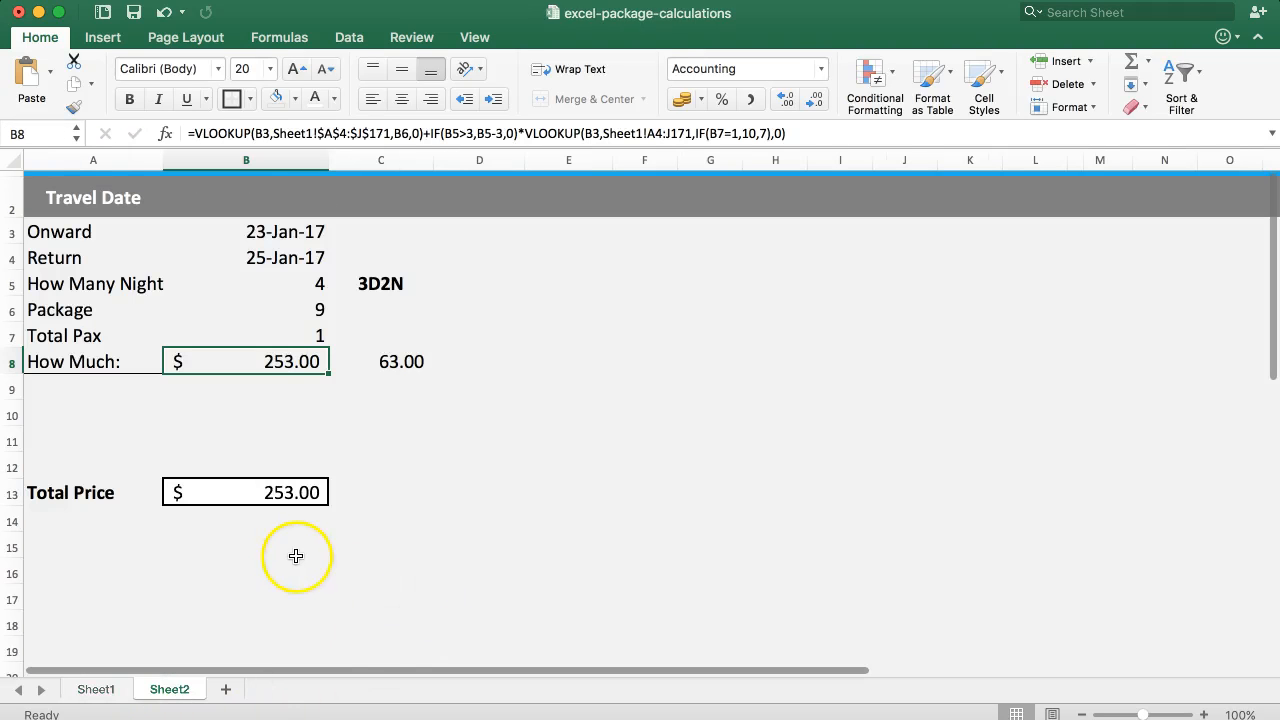
pyautogui.click(257, 394)
pyautogui.scroll(-1, 244, 406)
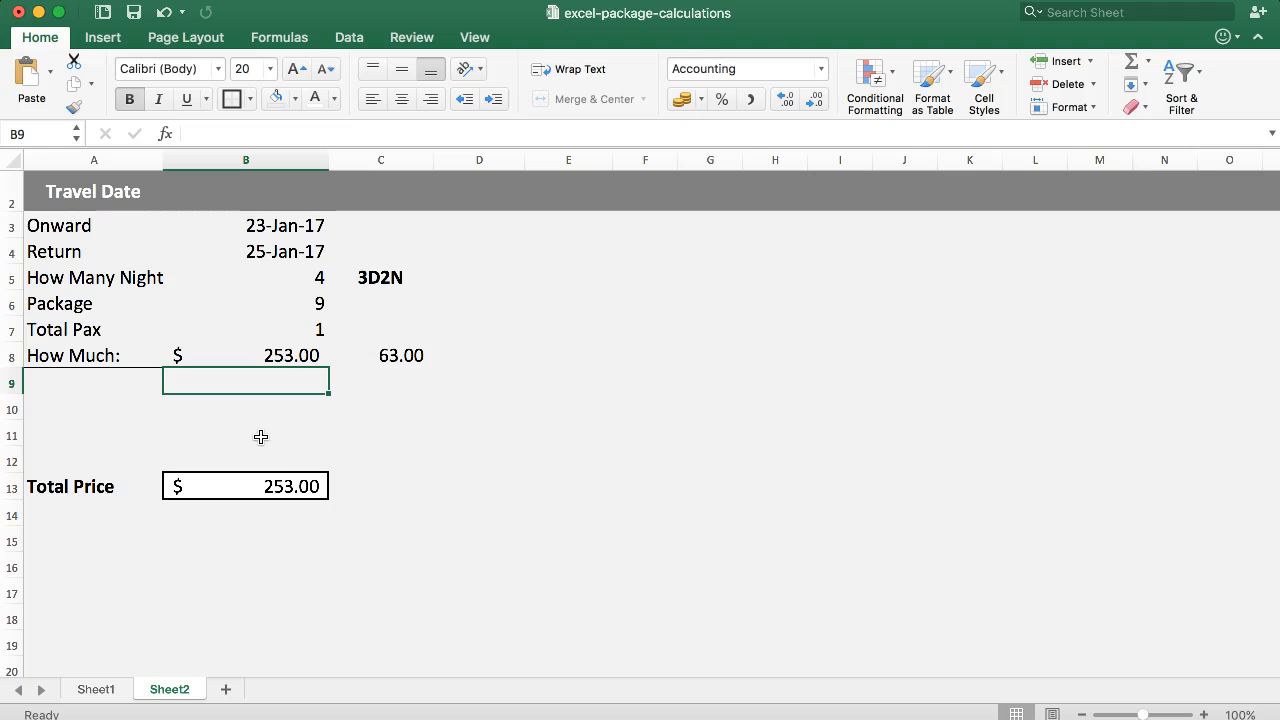
pyautogui.press('super+Tab')
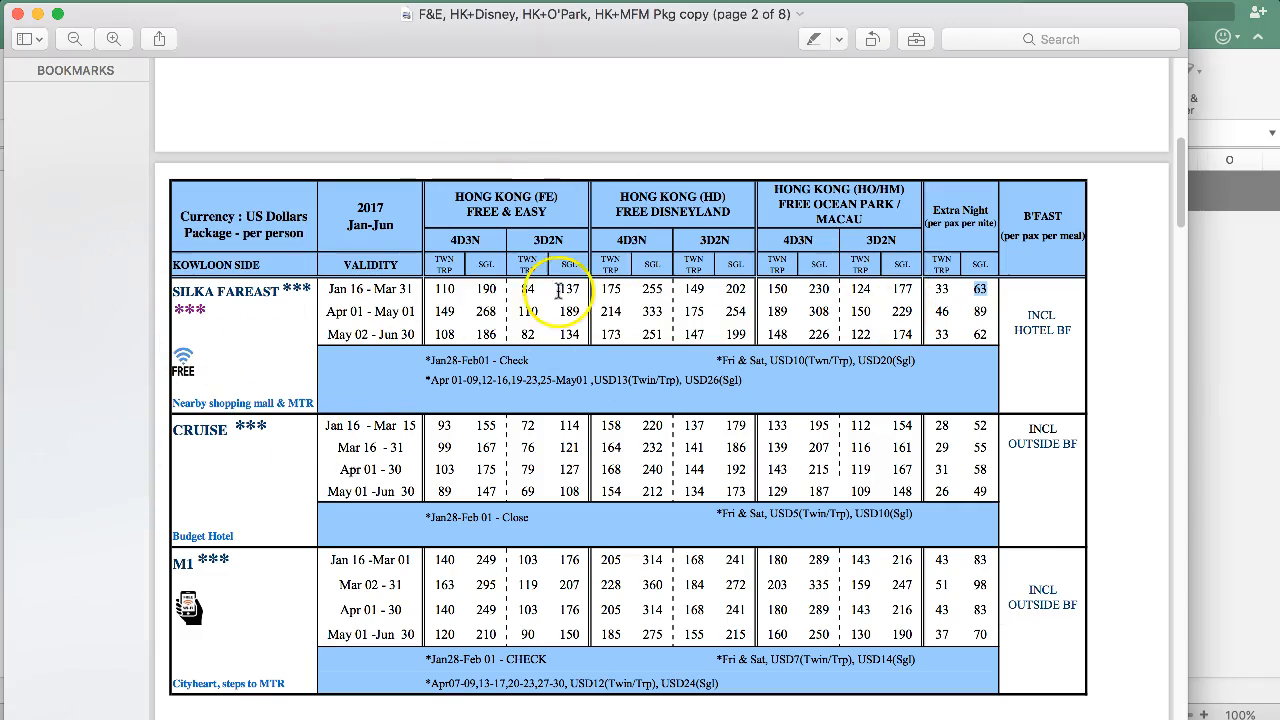
pyautogui.moveTo(295, 284); pyautogui.dragTo(775, 334)
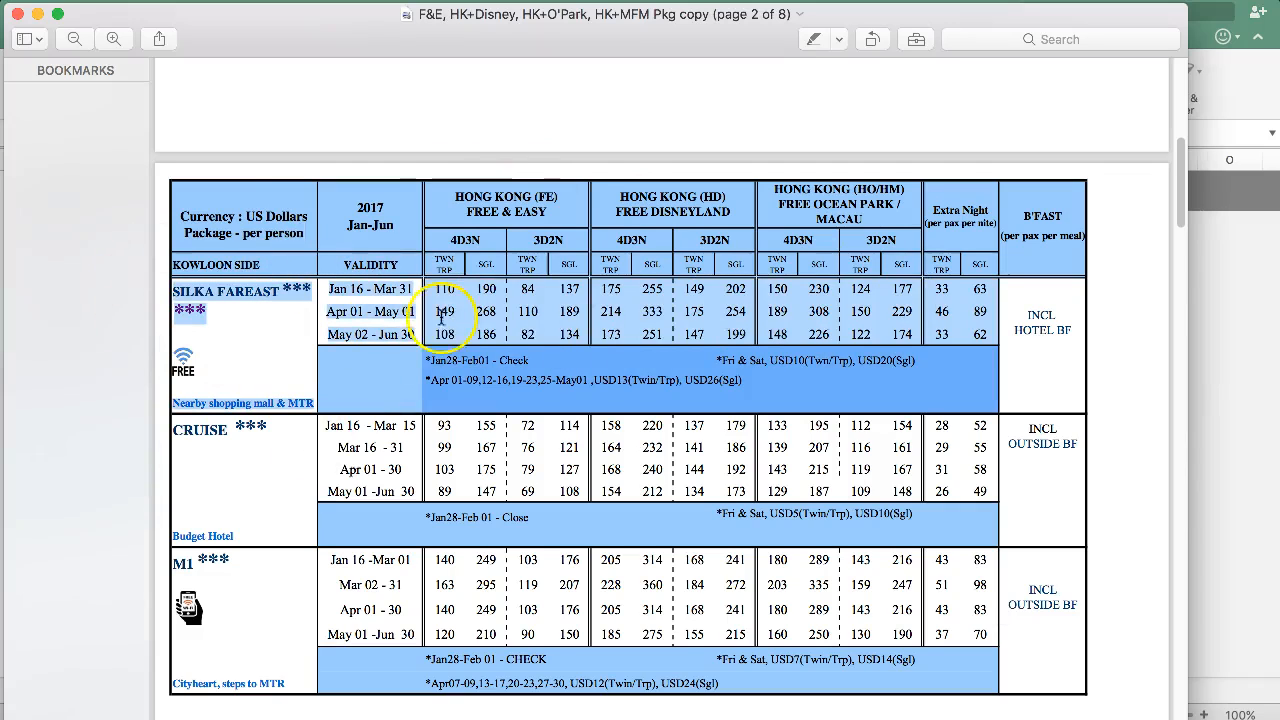
pyautogui.moveTo(432, 385); pyautogui.dragTo(725, 381)
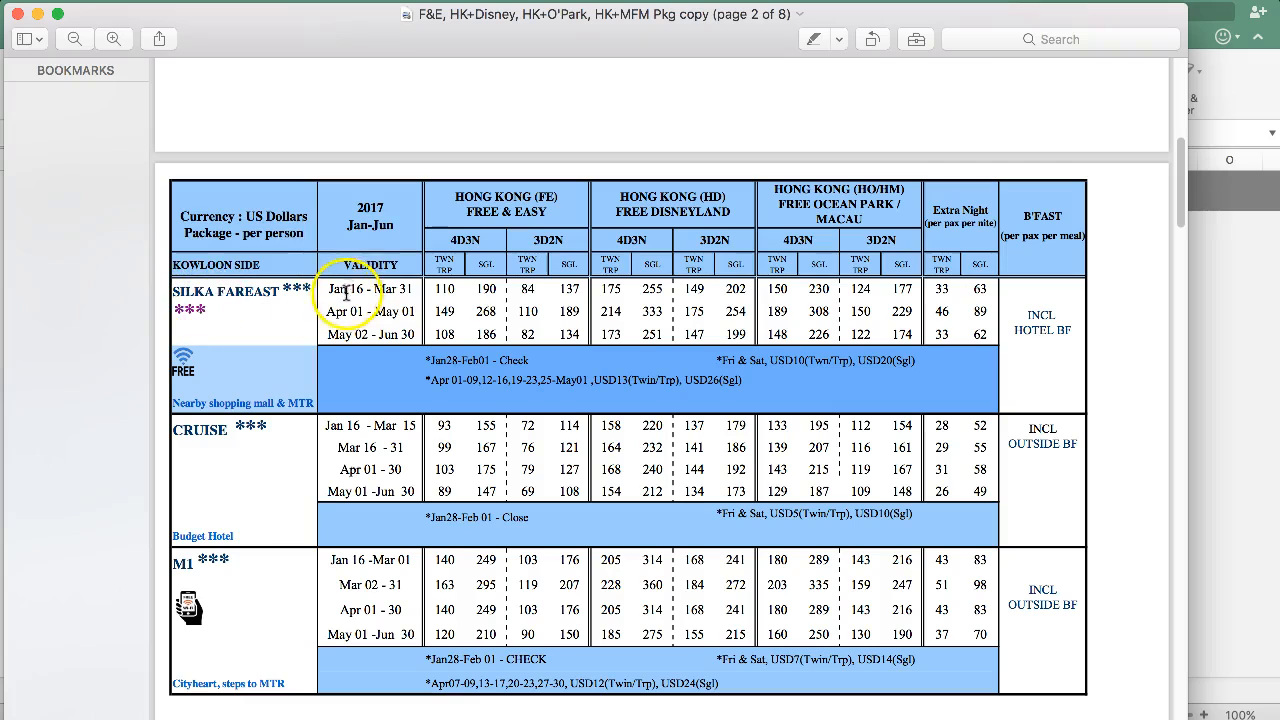
pyautogui.moveTo(328, 291); pyautogui.dragTo(975, 335)
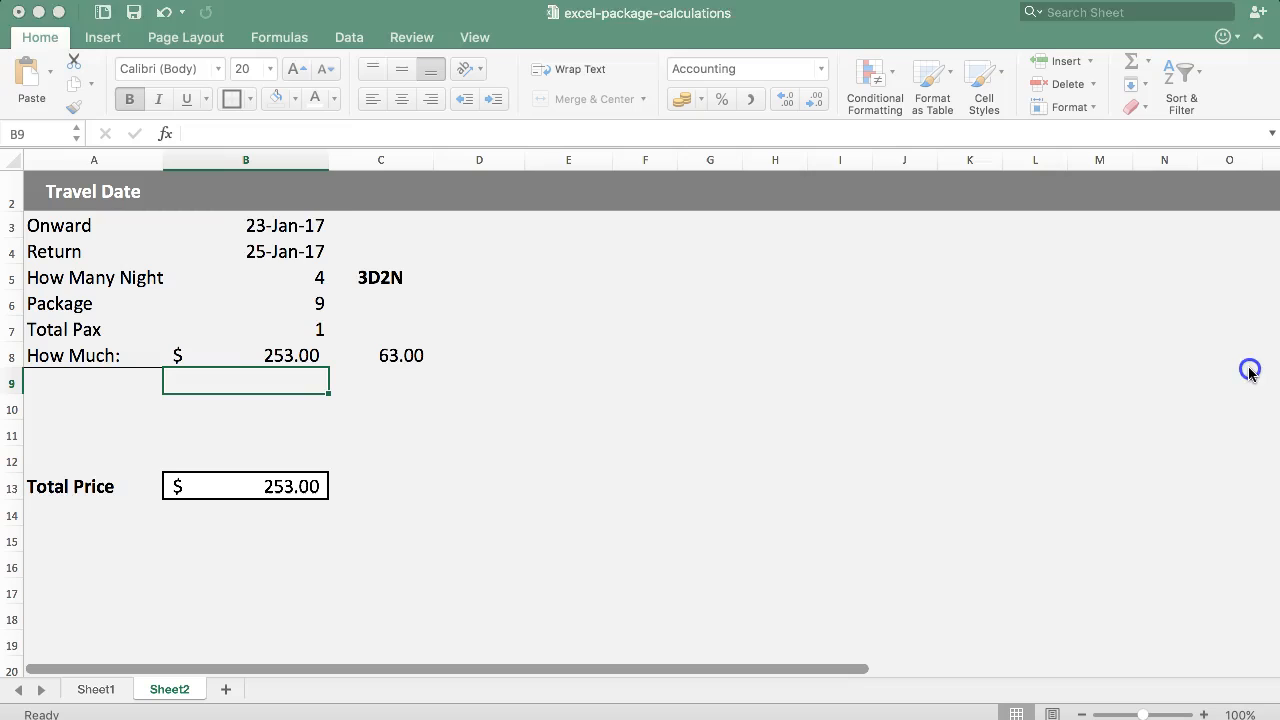
pyautogui.click(1242, 364)
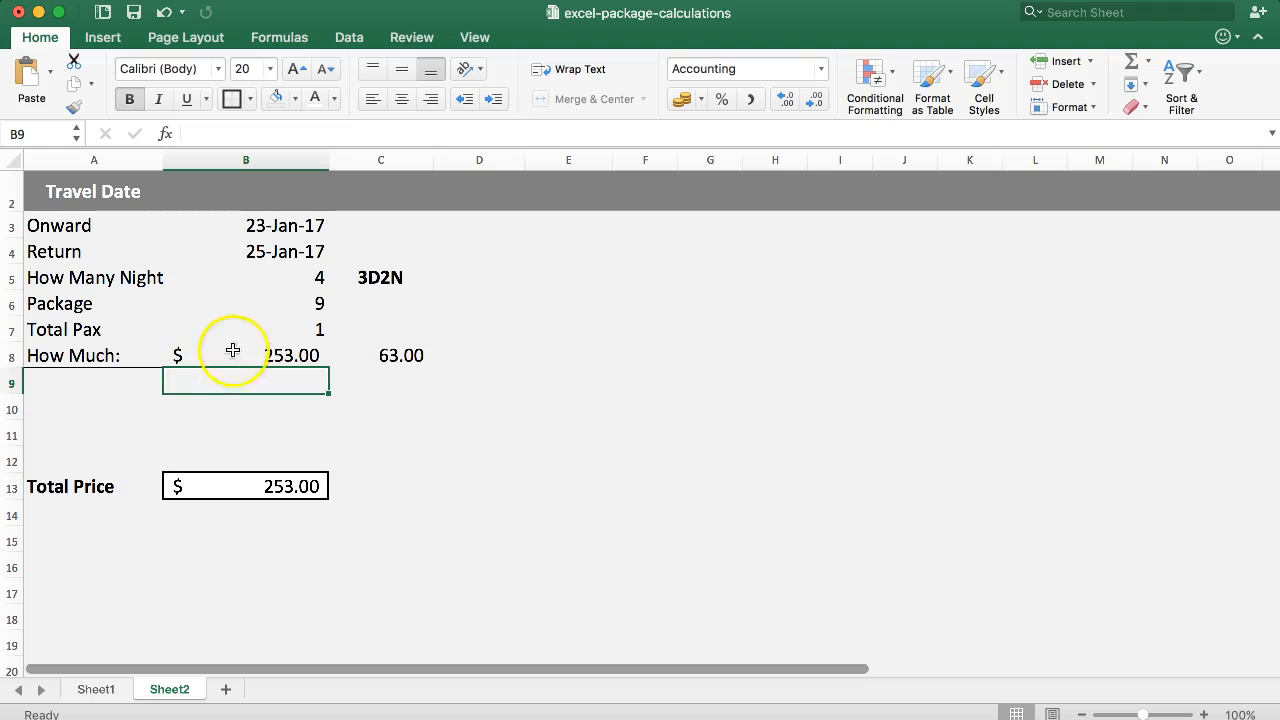
# Replace the How Many Night value in B5 with the date difference formula =B3-B4.
pyautogui.click(246, 302)
pyautogui.click(260, 274)
pyautogui.click(268, 230)
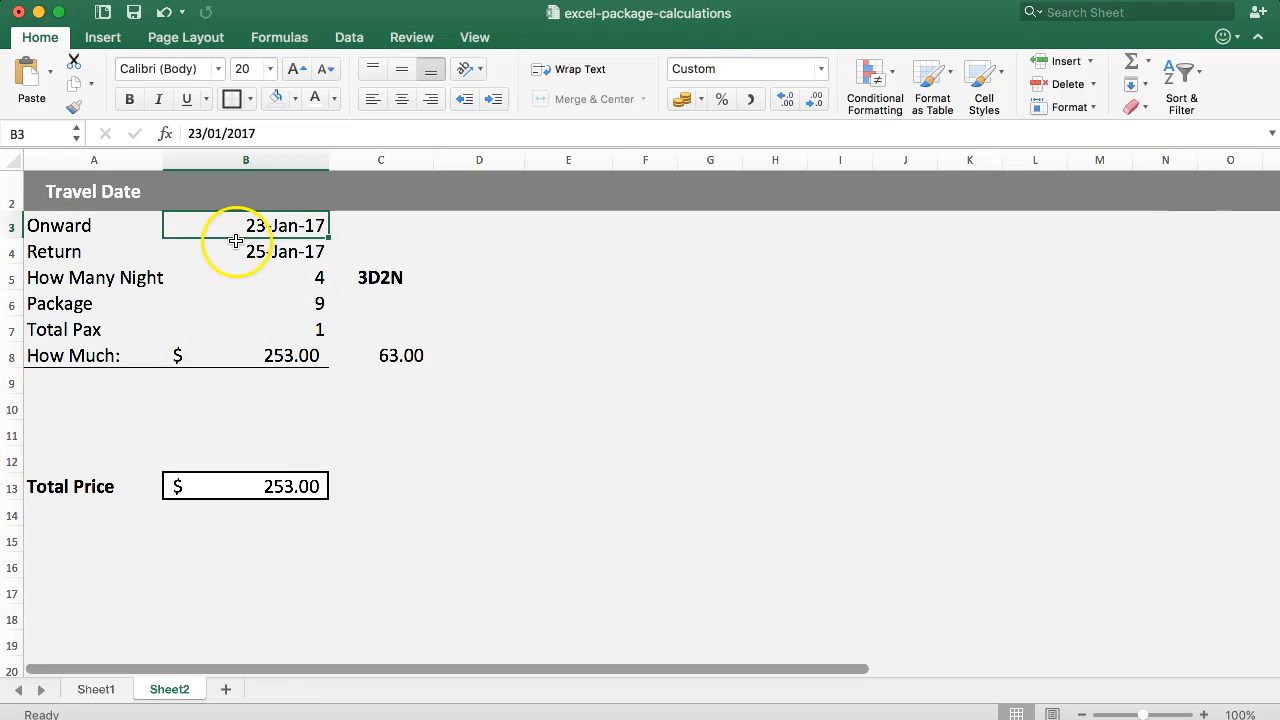
pyautogui.doubleClick(268, 280)
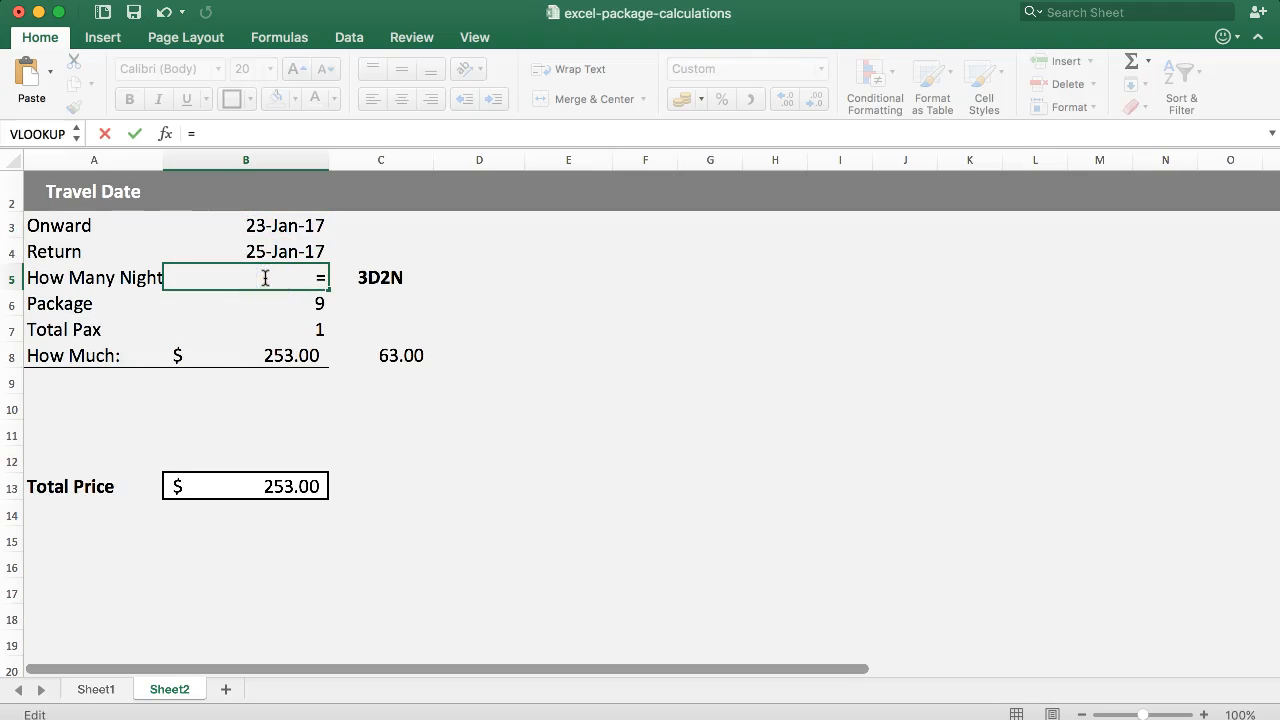
pyautogui.write('=')
pyautogui.click(250, 227)
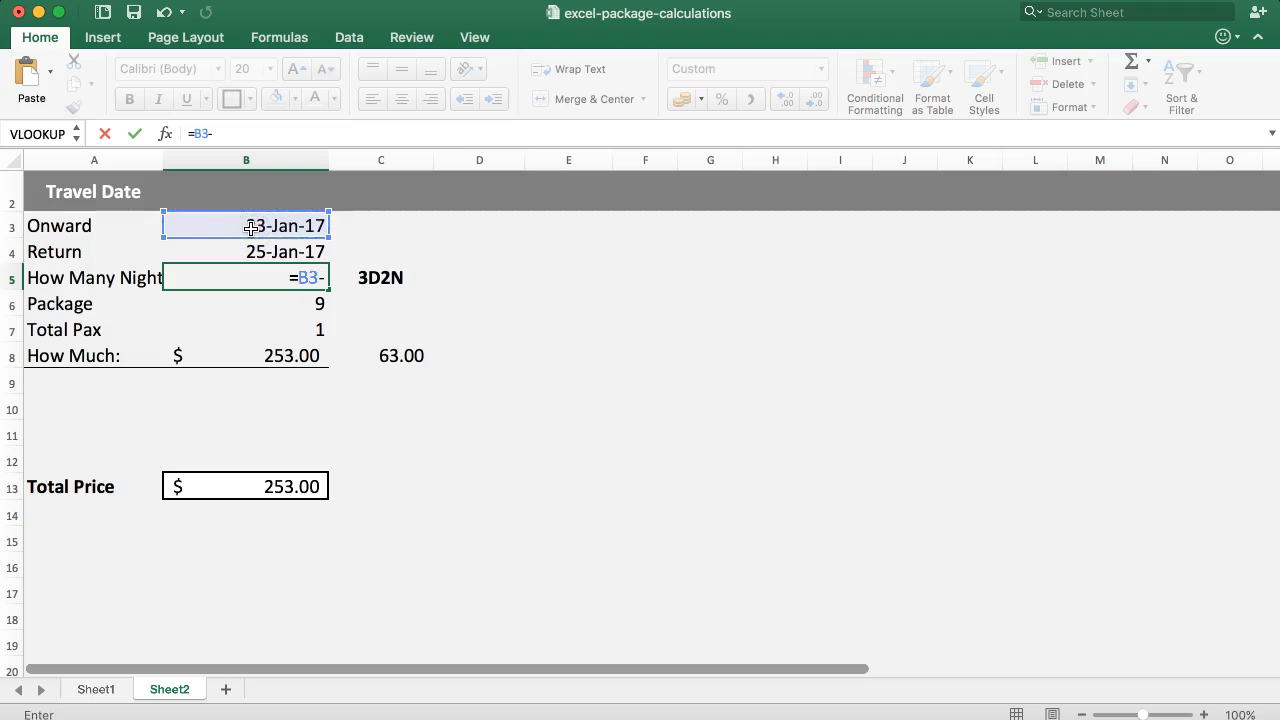
pyautogui.write('-')
pyautogui.click(225, 248)
pyautogui.press('Return')
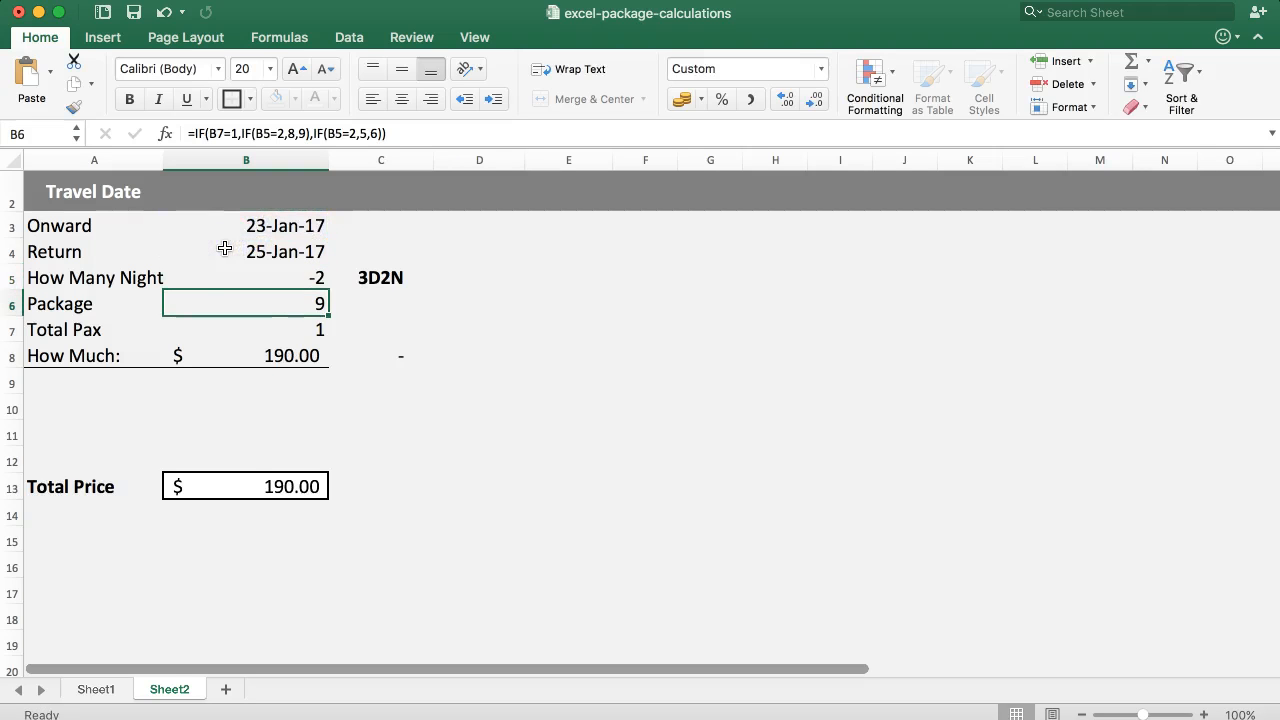
# Replace the How Many Night formula in B5 with =B4-B3, subtracting the onward date from the return date.
pyautogui.click(248, 277)
pyautogui.write('=')
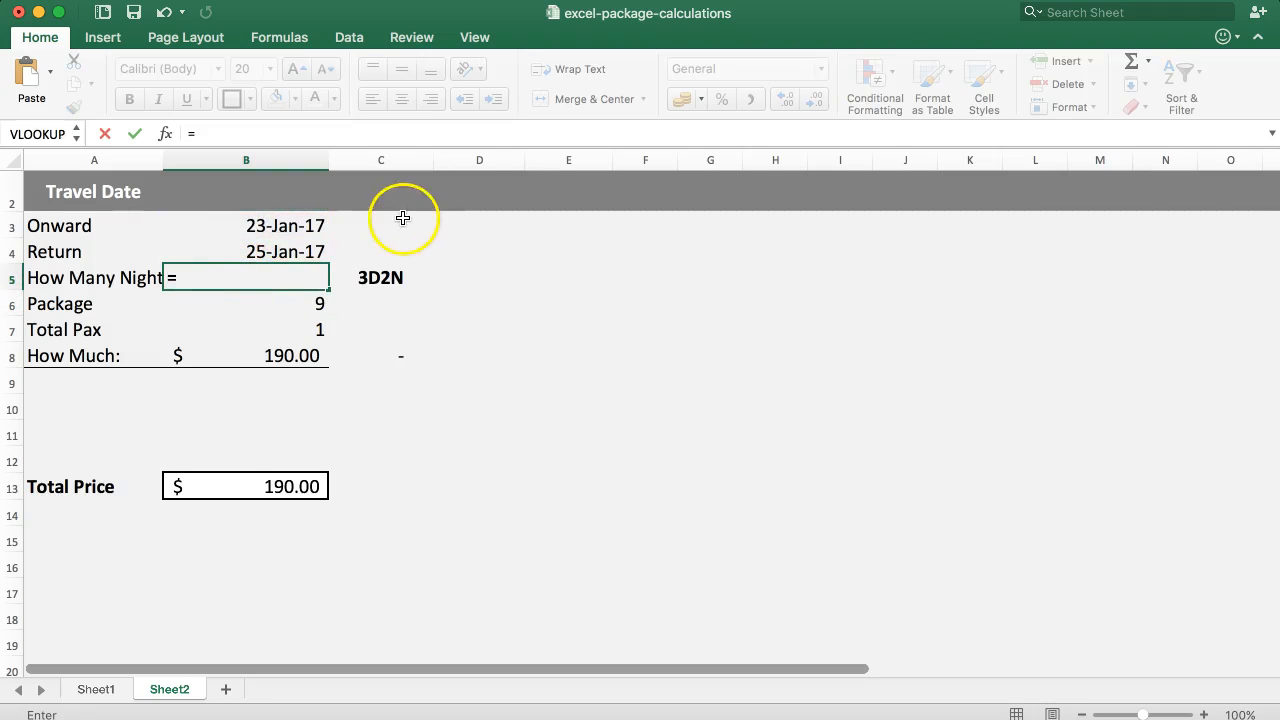
pyautogui.click(236, 245)
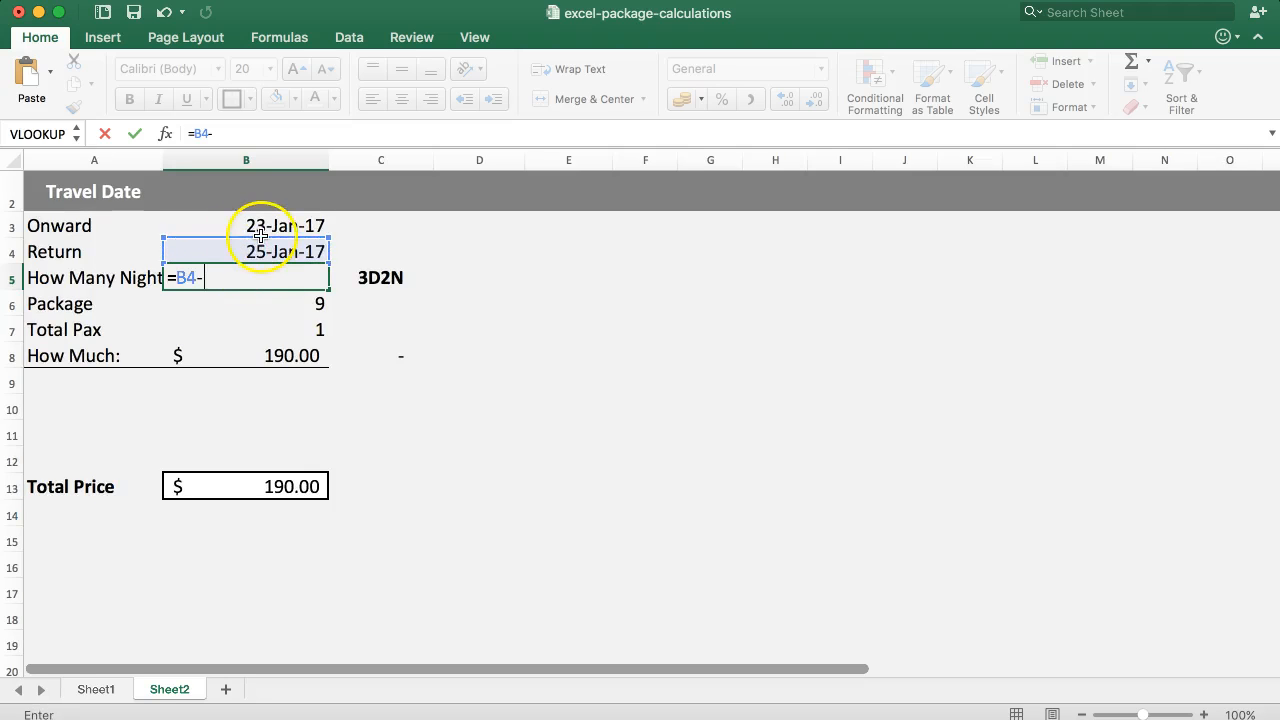
pyautogui.write('-')
pyautogui.click(258, 228)
pyautogui.press('Return')
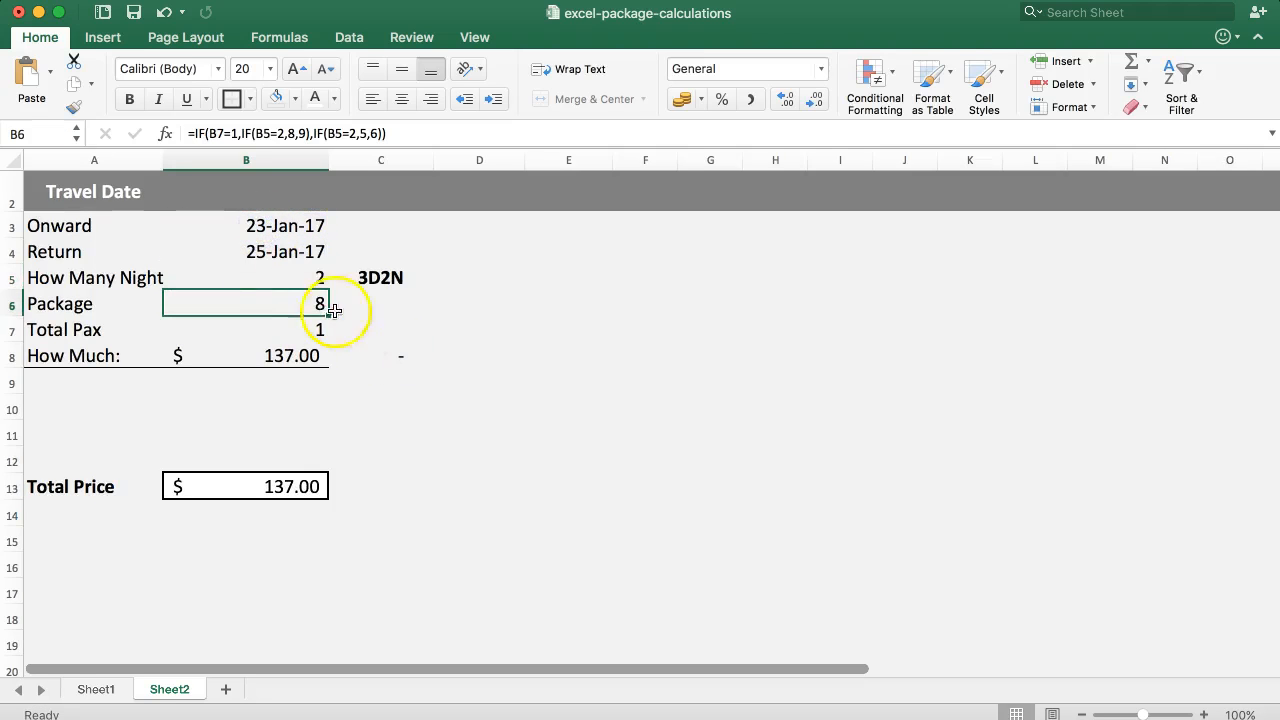
# Set the Return date in B4 to 27/01/2017 to test the price for a longer stay.
pyautogui.click(267, 274)
pyautogui.click(180, 251)
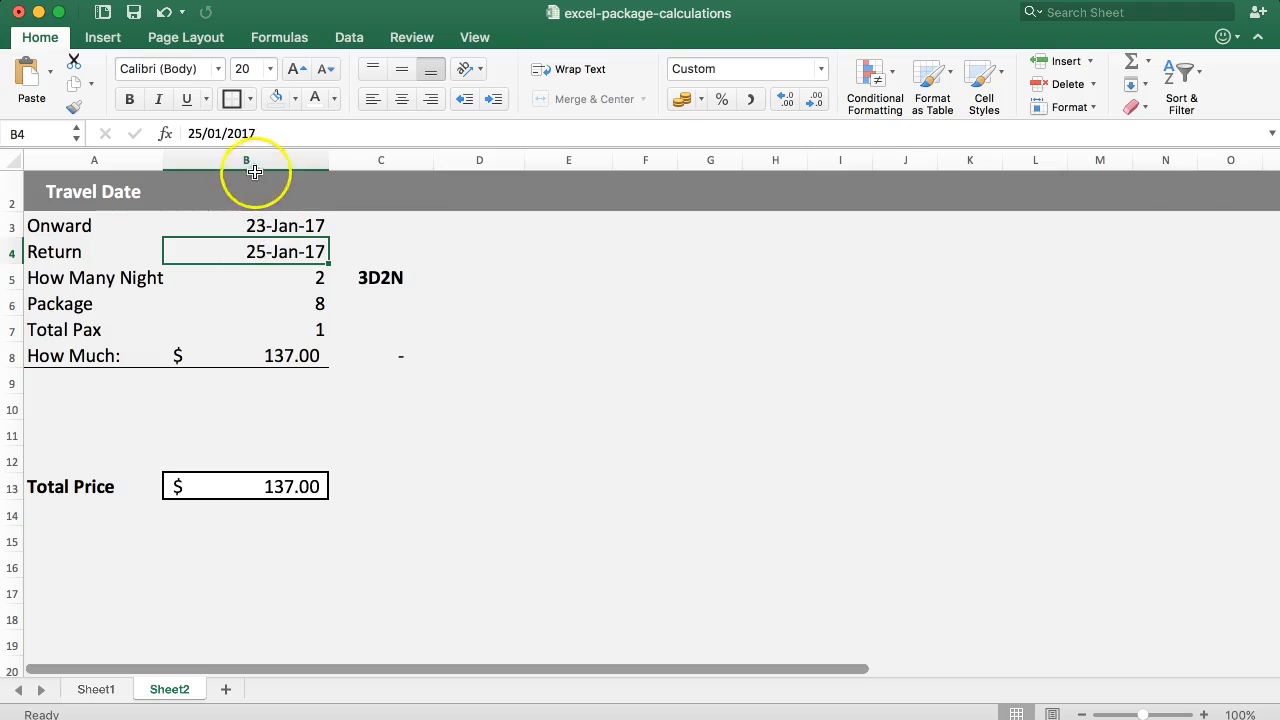
pyautogui.click(203, 133)
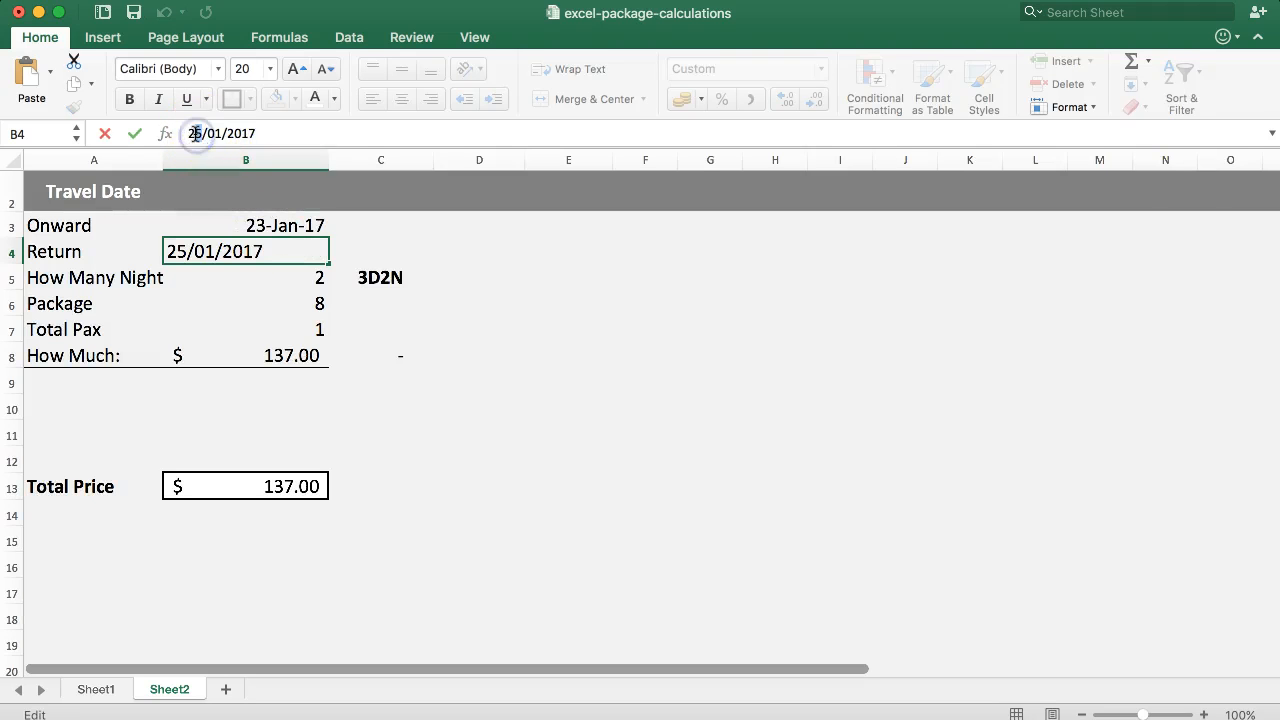
pyautogui.press('BackSpace')
pyautogui.write('7')
pyautogui.press('Return')
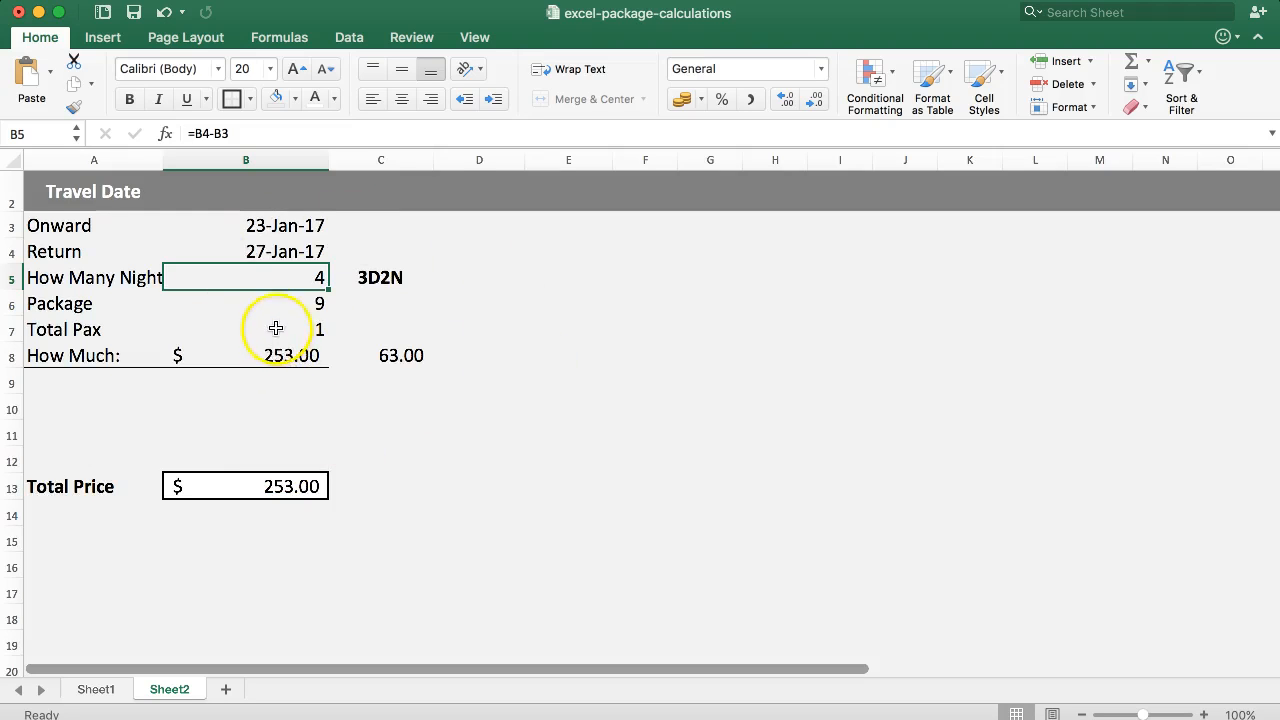
# Check the 27-Jan-17 weekend surcharge in Sheet1 against the Return date in Sheet2.
pyautogui.click(90, 689)
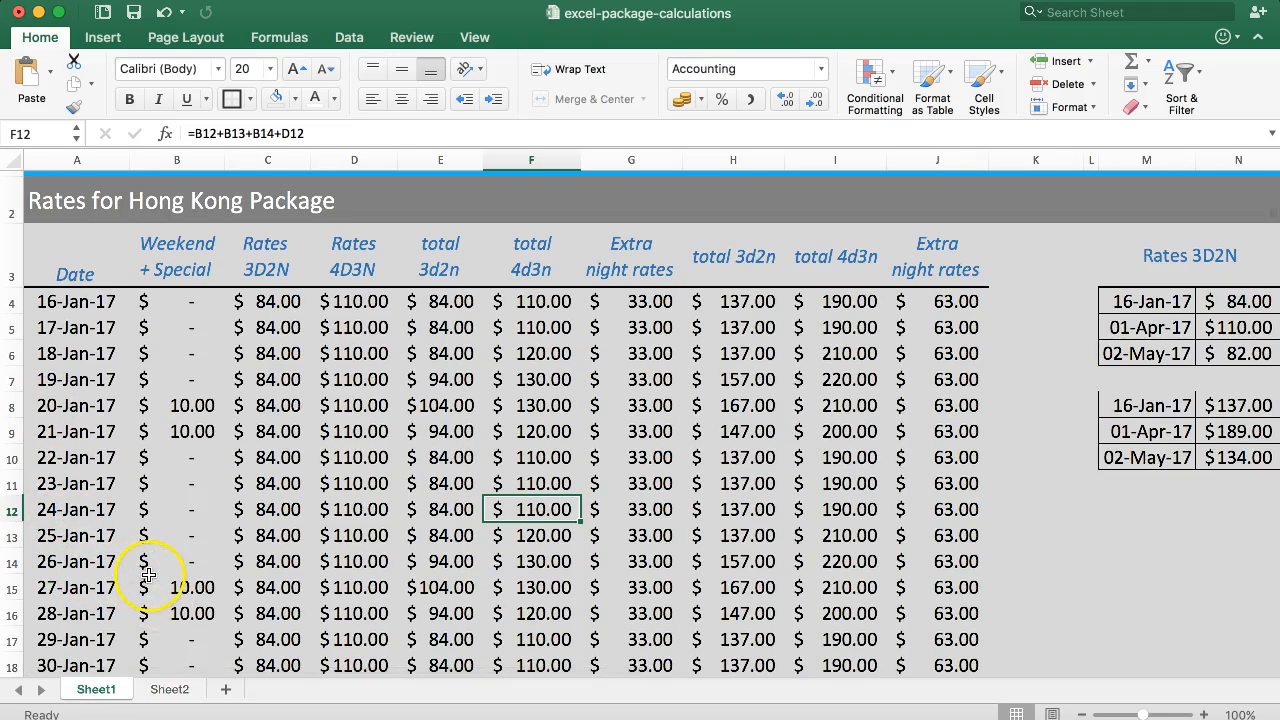
pyautogui.click(170, 689)
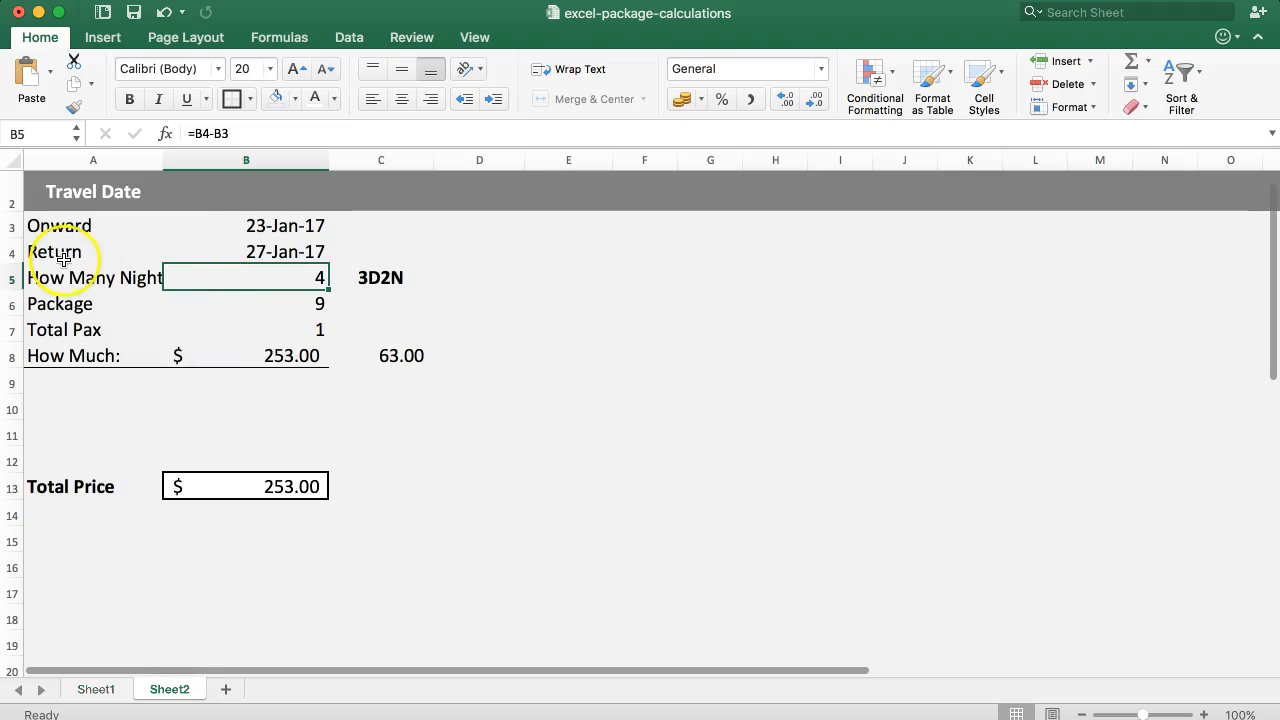
pyautogui.click(152, 251)
pyautogui.click(206, 250)
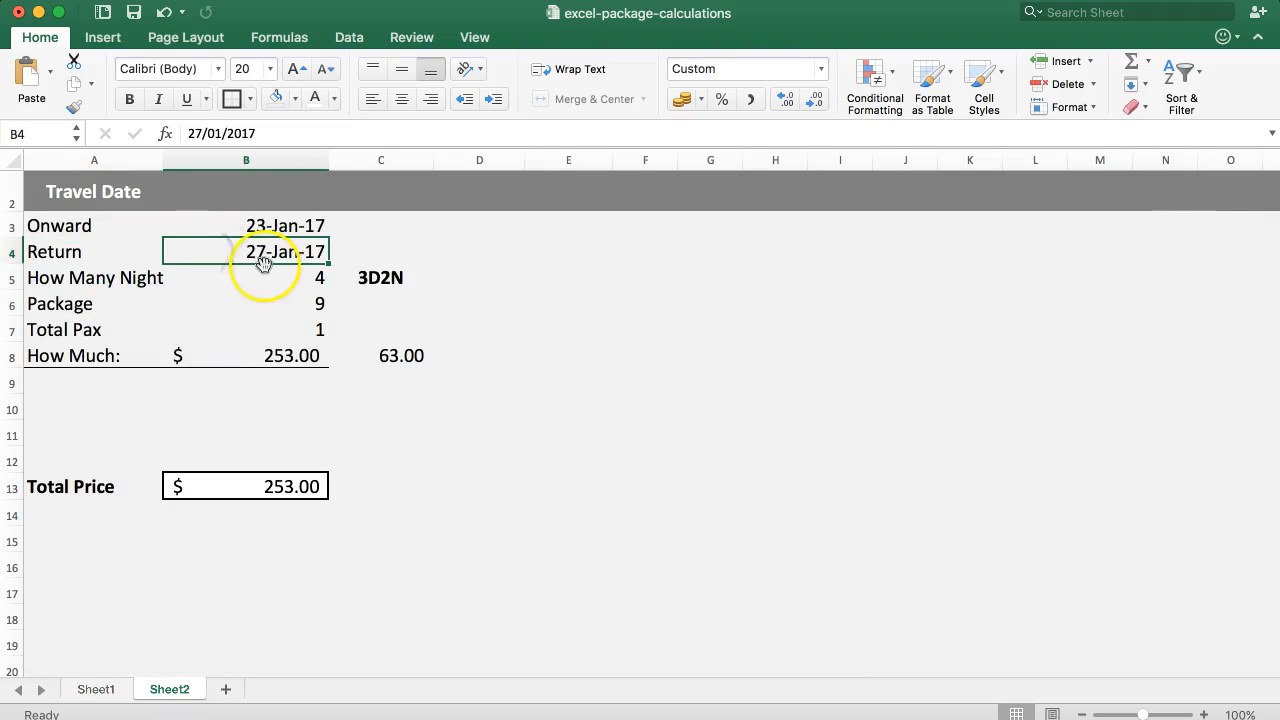
pyautogui.click(96, 689)
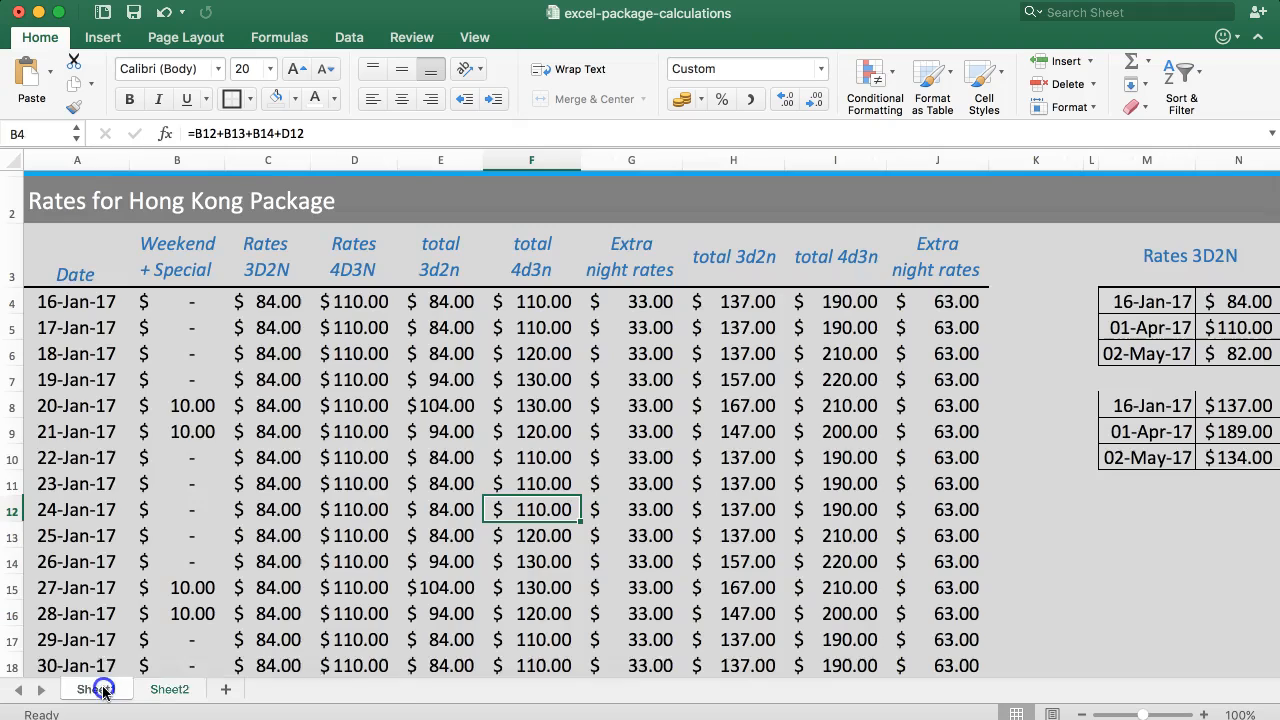
pyautogui.click(186, 587)
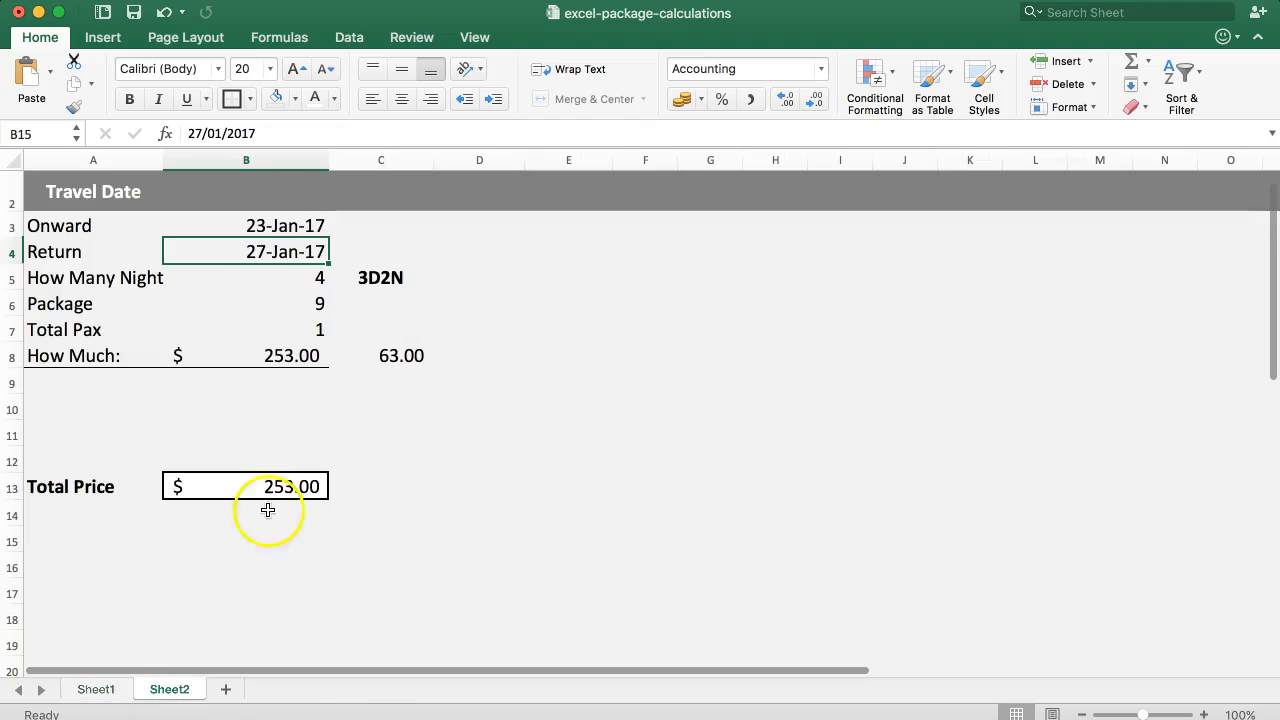
pyautogui.click(169, 689)
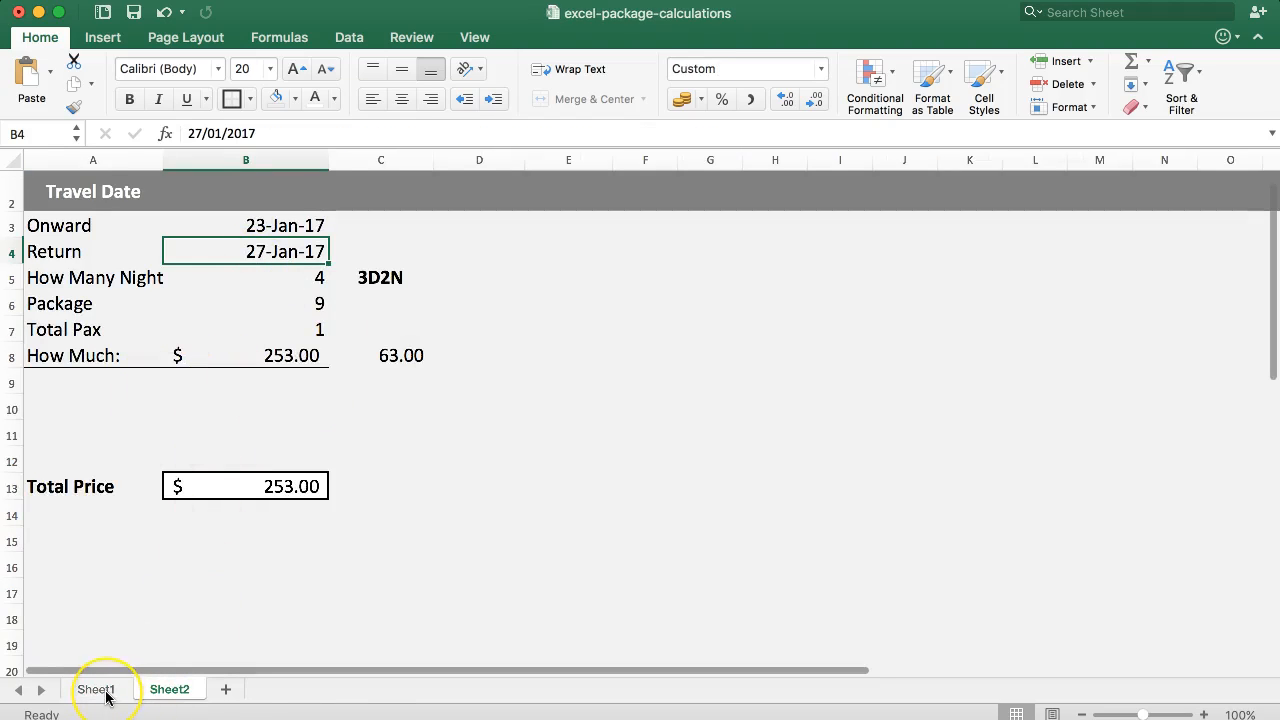
# Set the Return date in B4 to 28/01/2017 and review the formulas in C8 and B8.
pyautogui.click(262, 250)
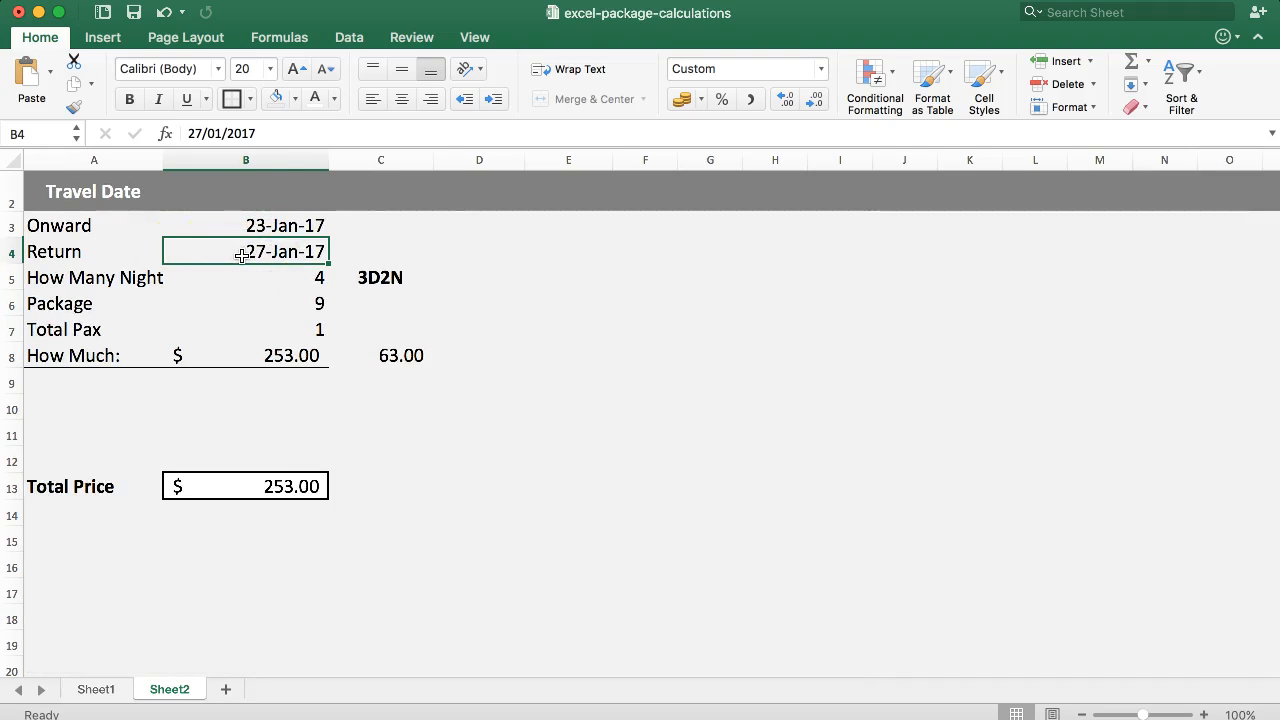
pyautogui.click(201, 127)
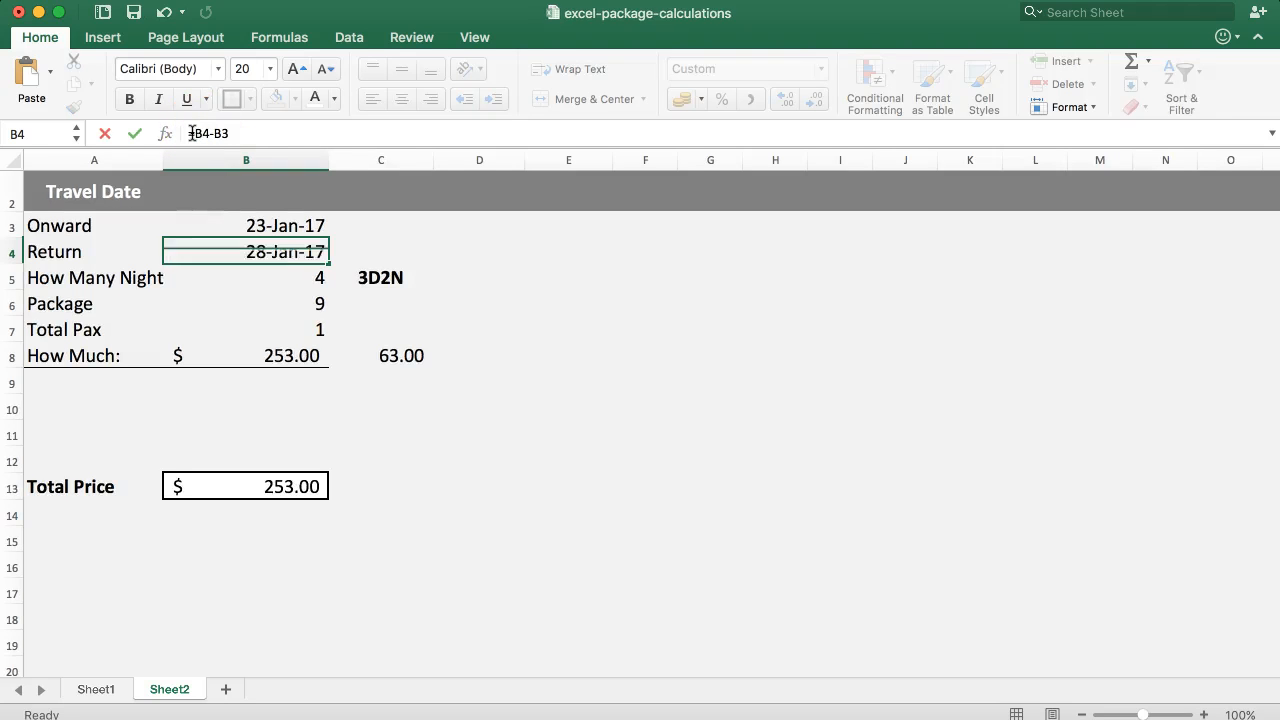
pyautogui.press('Return')
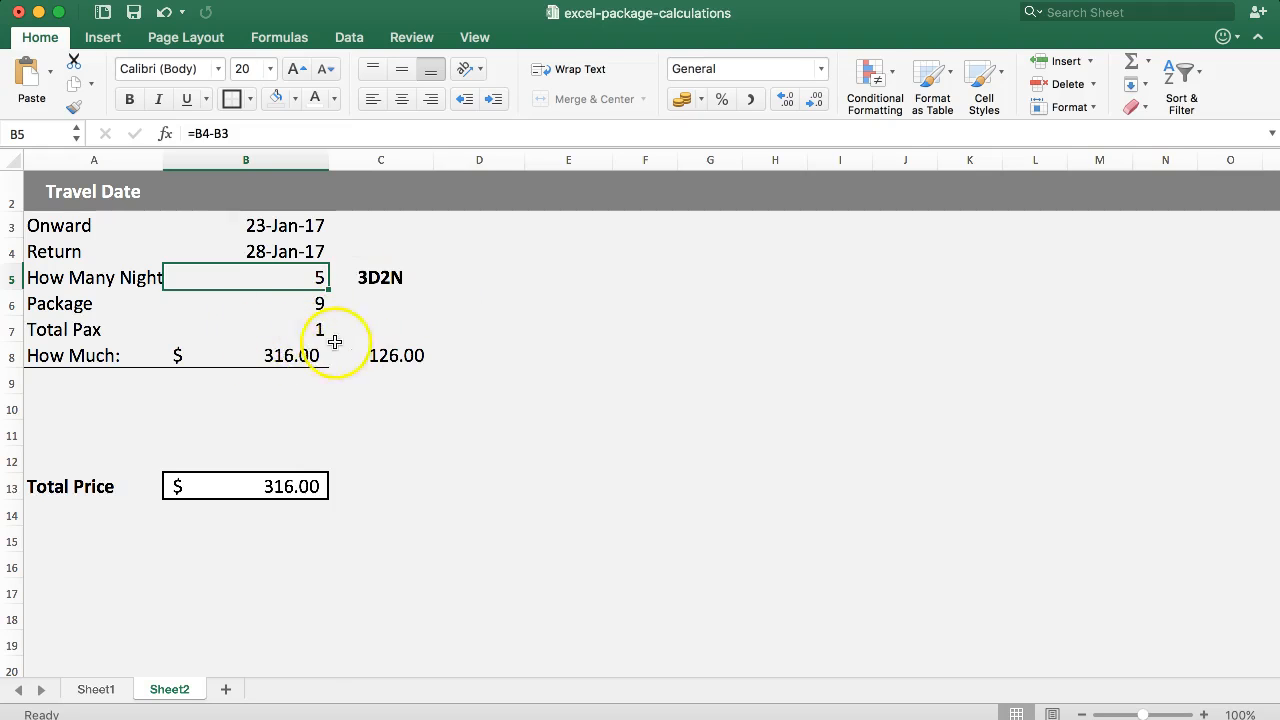
pyautogui.click(403, 352)
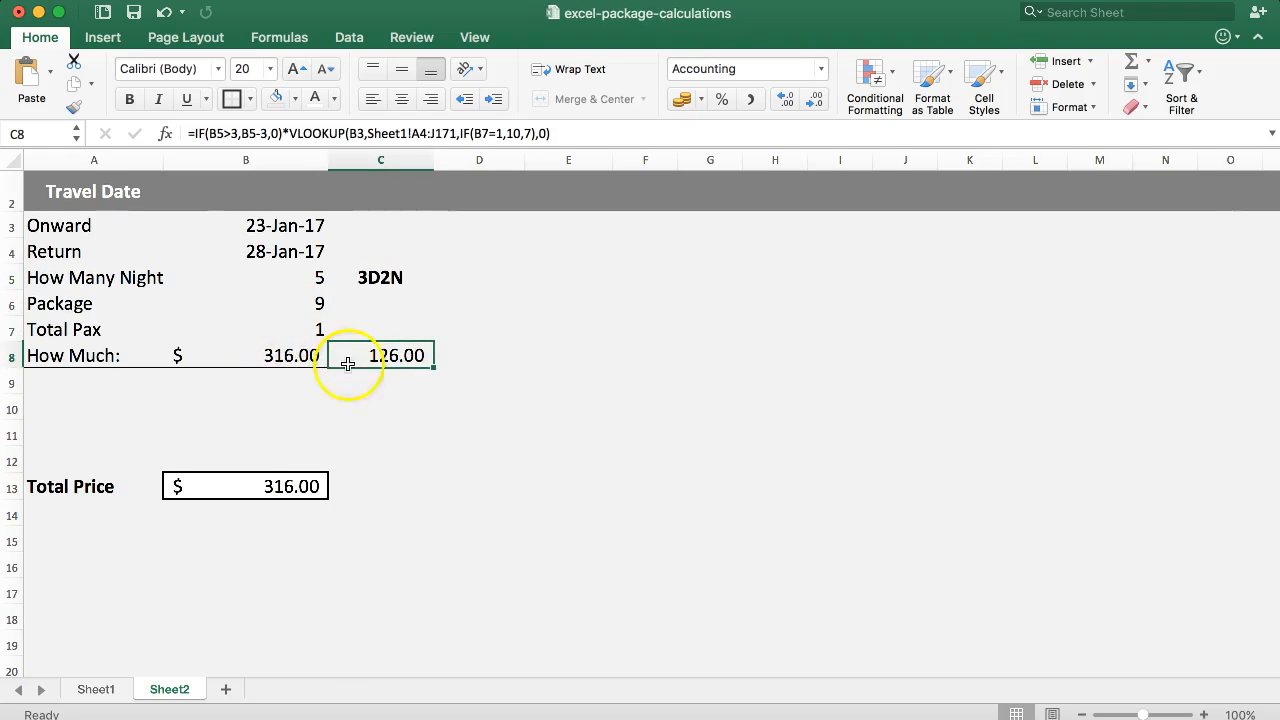
pyautogui.click(257, 354)
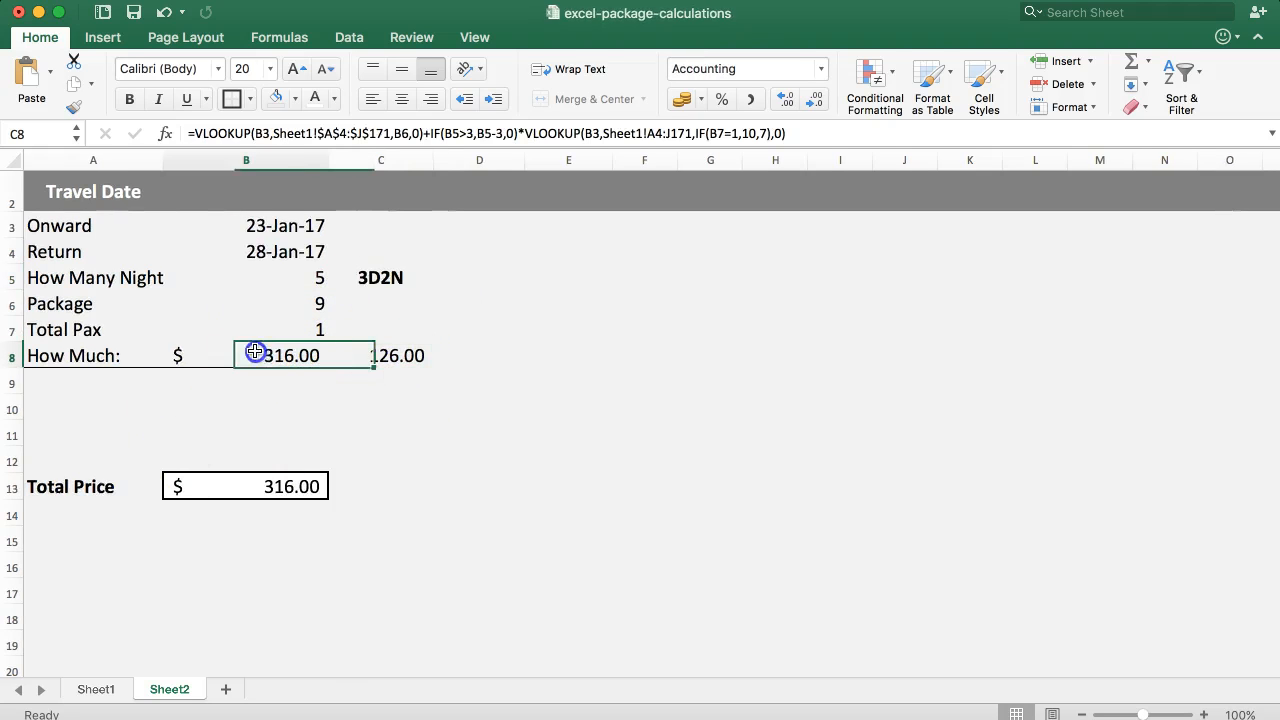
# Set the Onward date in B3 to 24/01/2017.
pyautogui.click(192, 229)
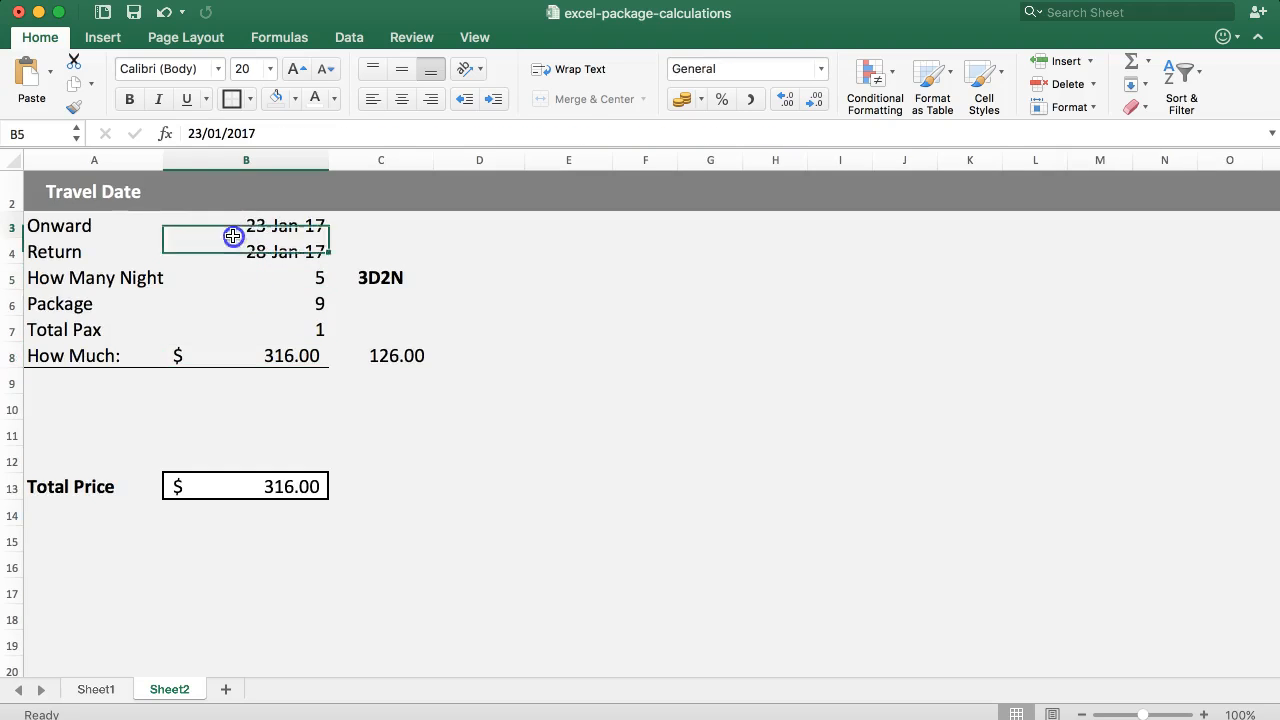
pyautogui.click(190, 134)
pyautogui.write('24')
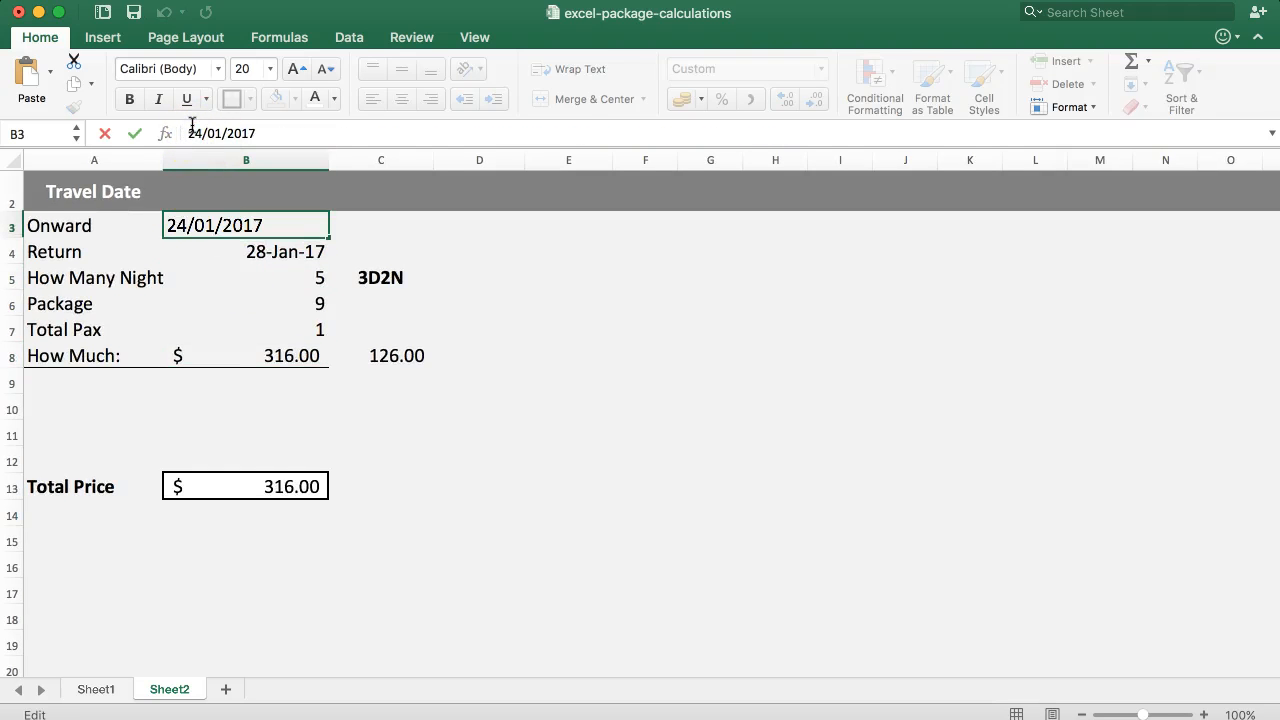
pyautogui.press('Return')
# Inspect the formulas for the number of nights, the package, the extra-night charge in C8 and the How Much total in B8.
pyautogui.click(240, 277)
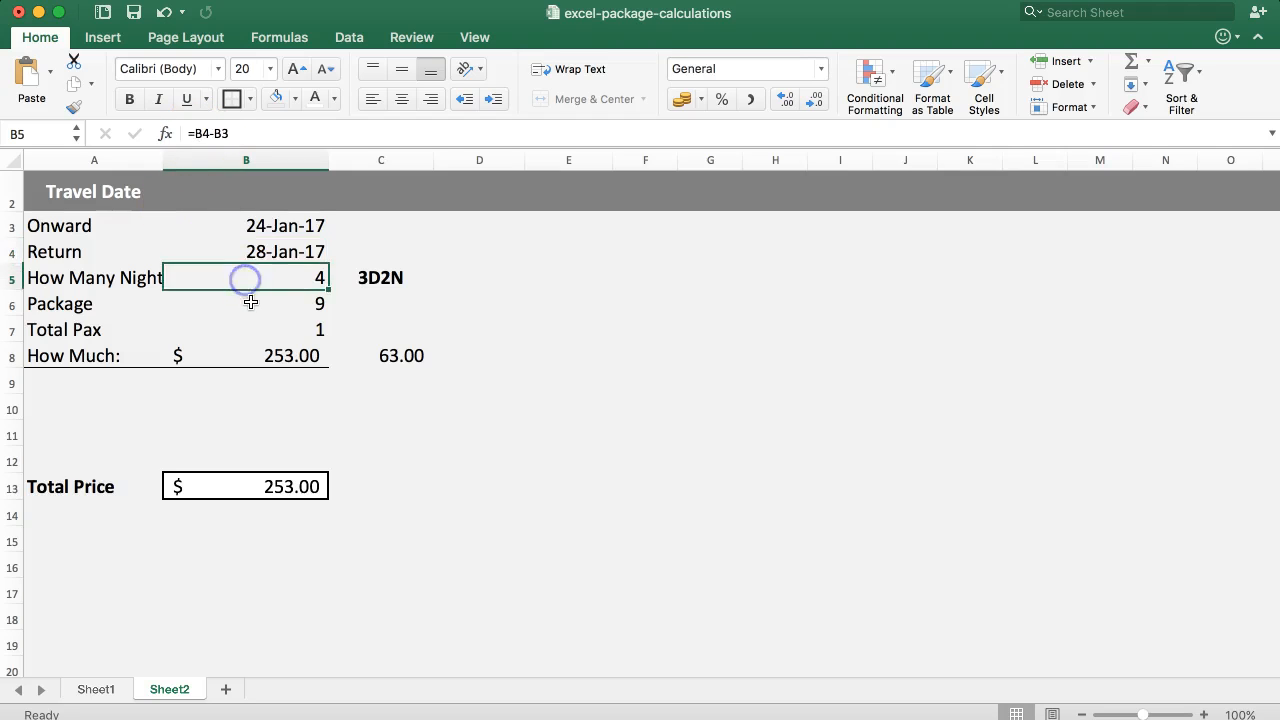
pyautogui.click(250, 306)
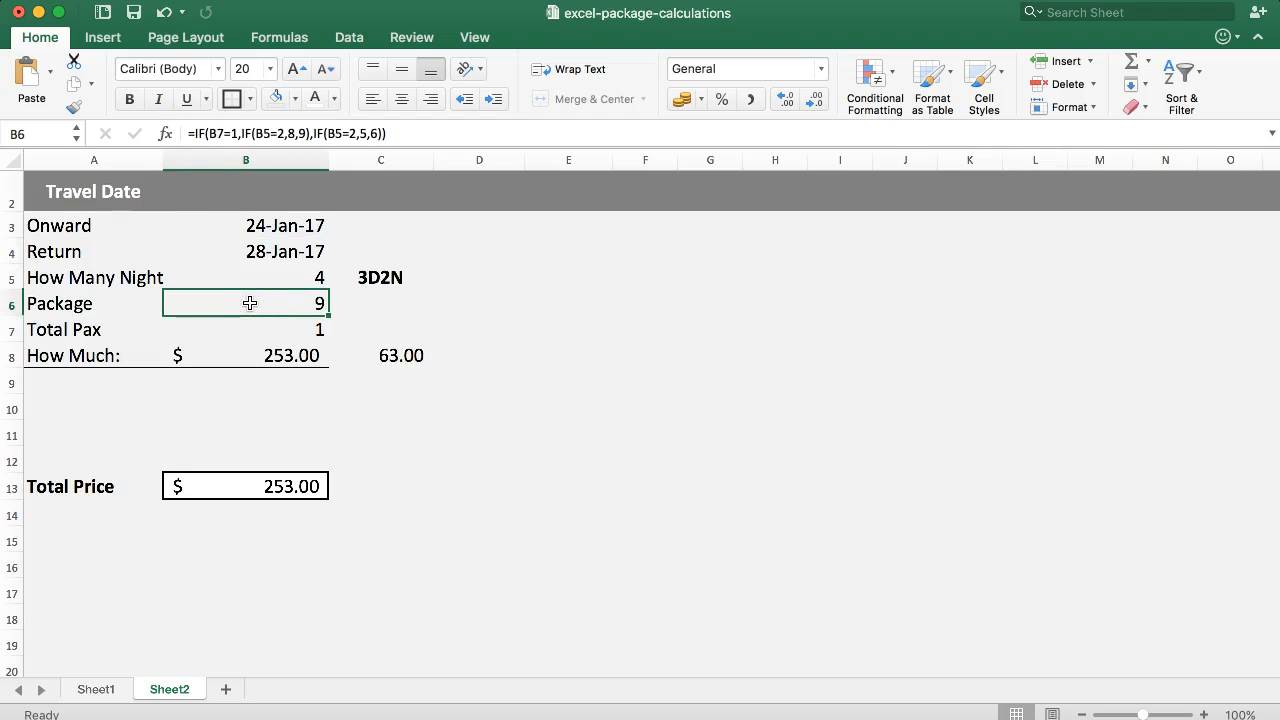
pyautogui.click(400, 360)
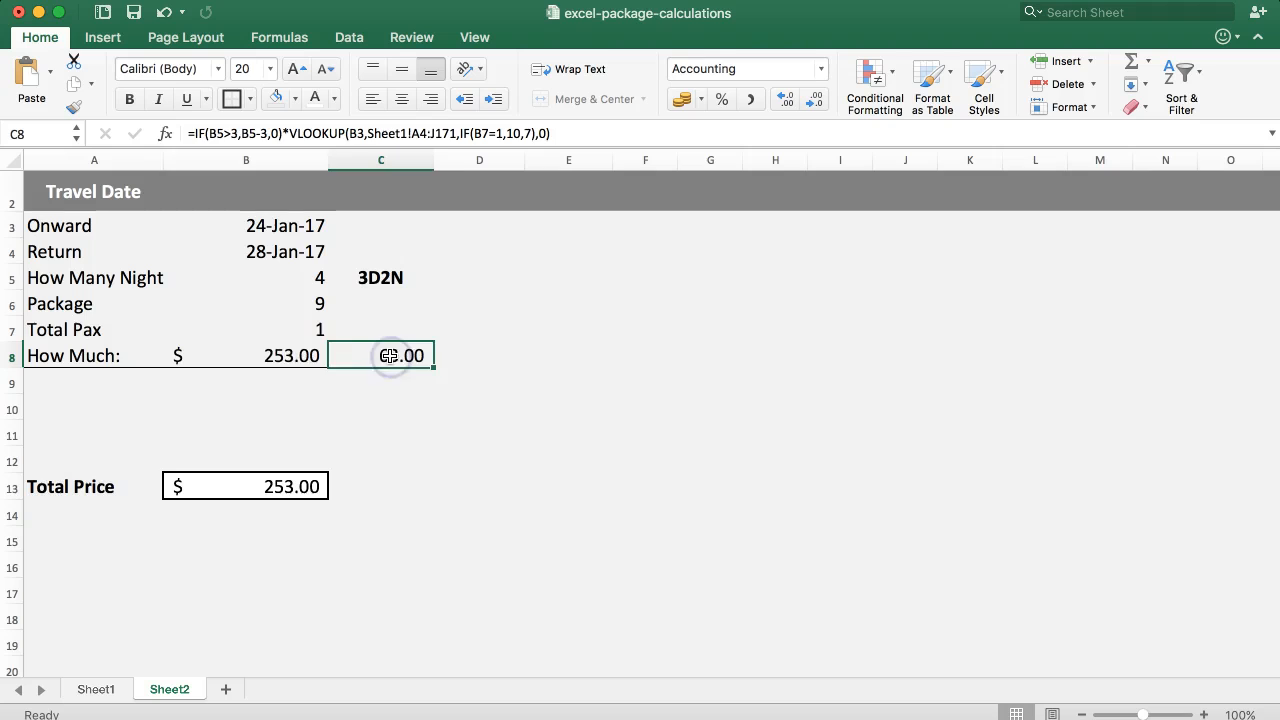
pyautogui.click(286, 358)
pyautogui.click(425, 354)
# Enter 190 in D8 as the base package price and select it together with C8 to check their sum.
pyautogui.click(478, 349)
pyautogui.write('190')
pyautogui.press('Return')
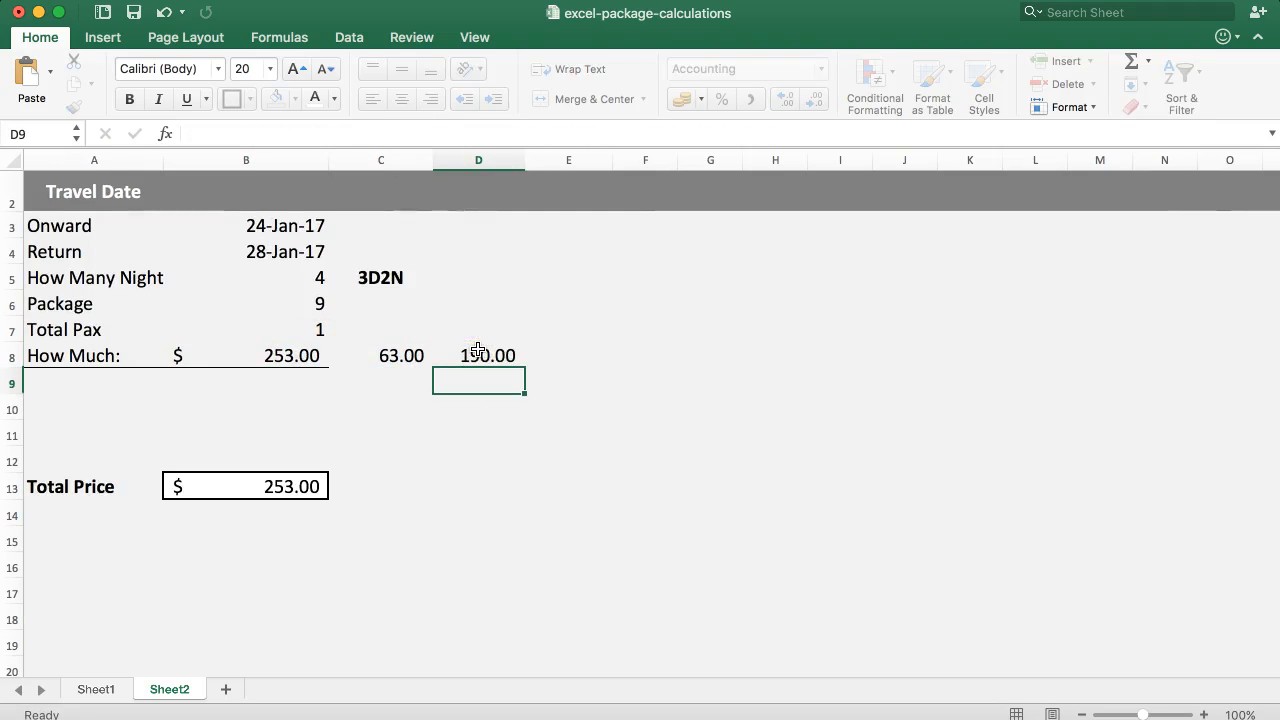
pyautogui.moveTo(480, 355); pyautogui.dragTo(405, 356)
pyautogui.click(594, 355)
# Copy the base-price part =VLOOKUP(B3,Sheet1!$A$4:$J$171,B6,0) of the B8 formula into D8, leaving B8 as it is.
pyautogui.click(190, 357)
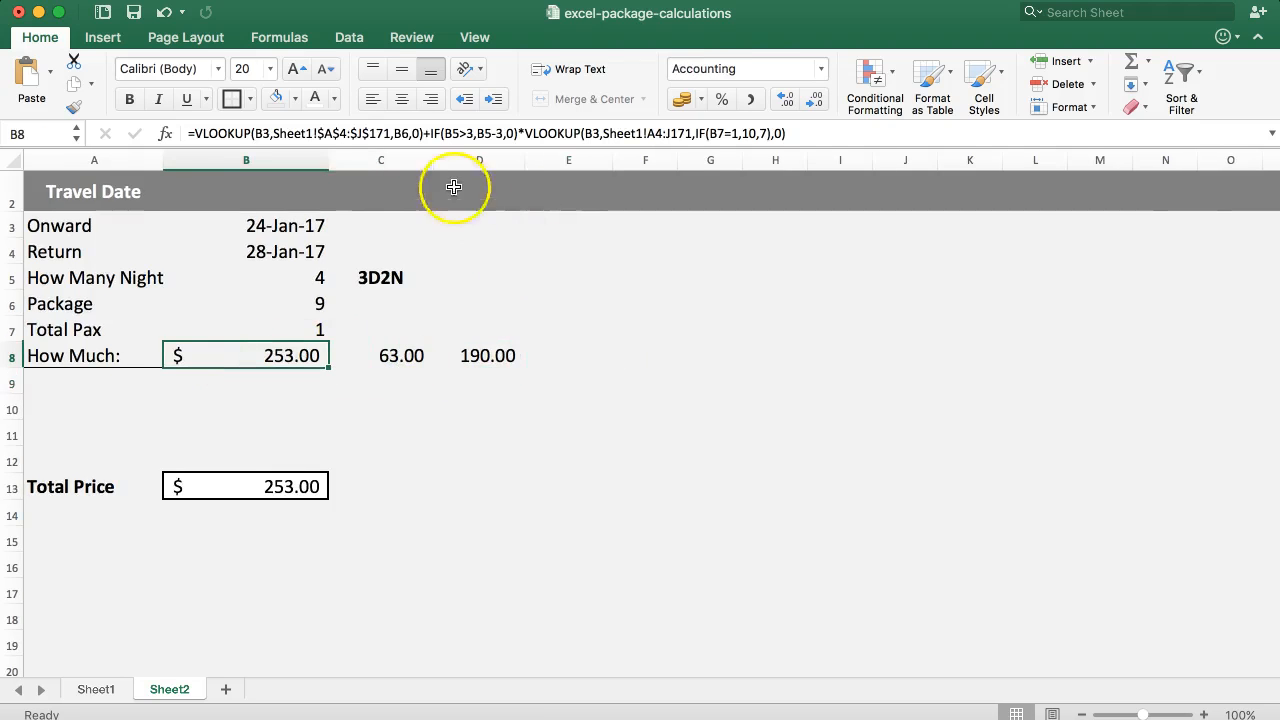
pyautogui.moveTo(422, 134); pyautogui.dragTo(178, 142)
pyautogui.press('Escape')
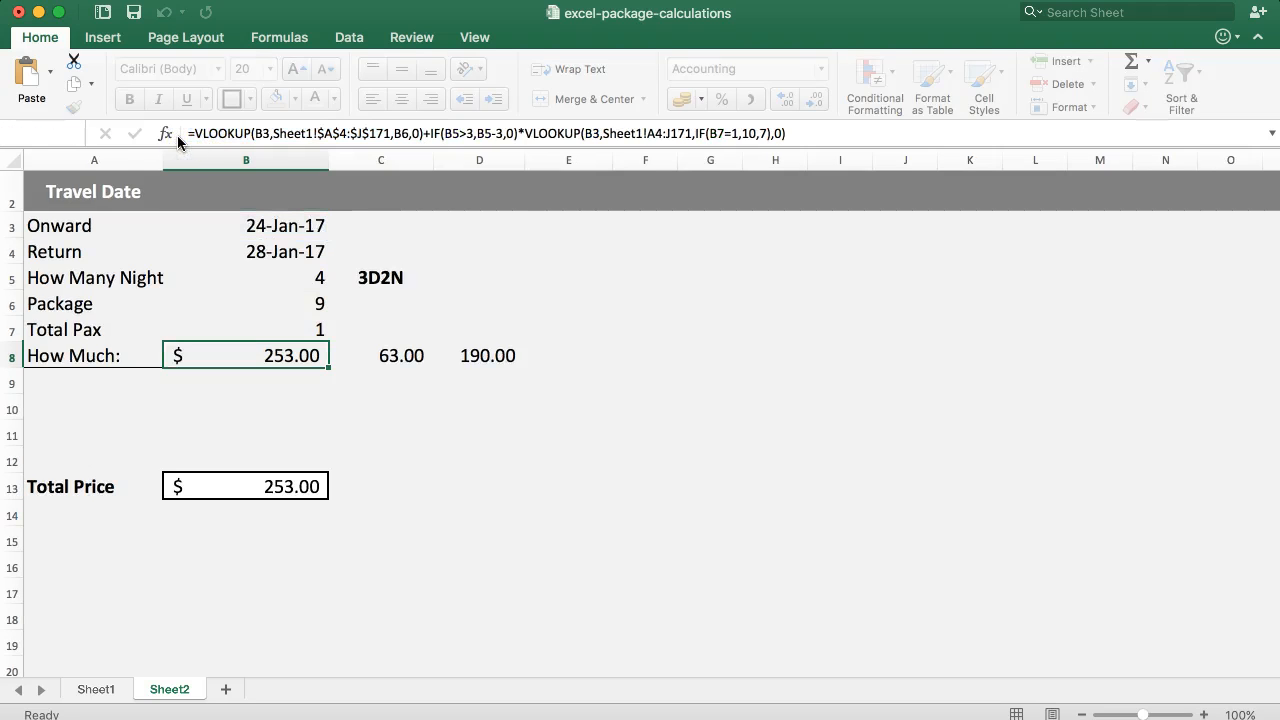
pyautogui.click(478, 352)
pyautogui.moveTo(266, 138); pyautogui.dragTo(143, 122)
pyautogui.write('=VLOOKUP(B3,Sheet1!$A$4:$I$371,B6,0)')
pyautogui.press('Return')
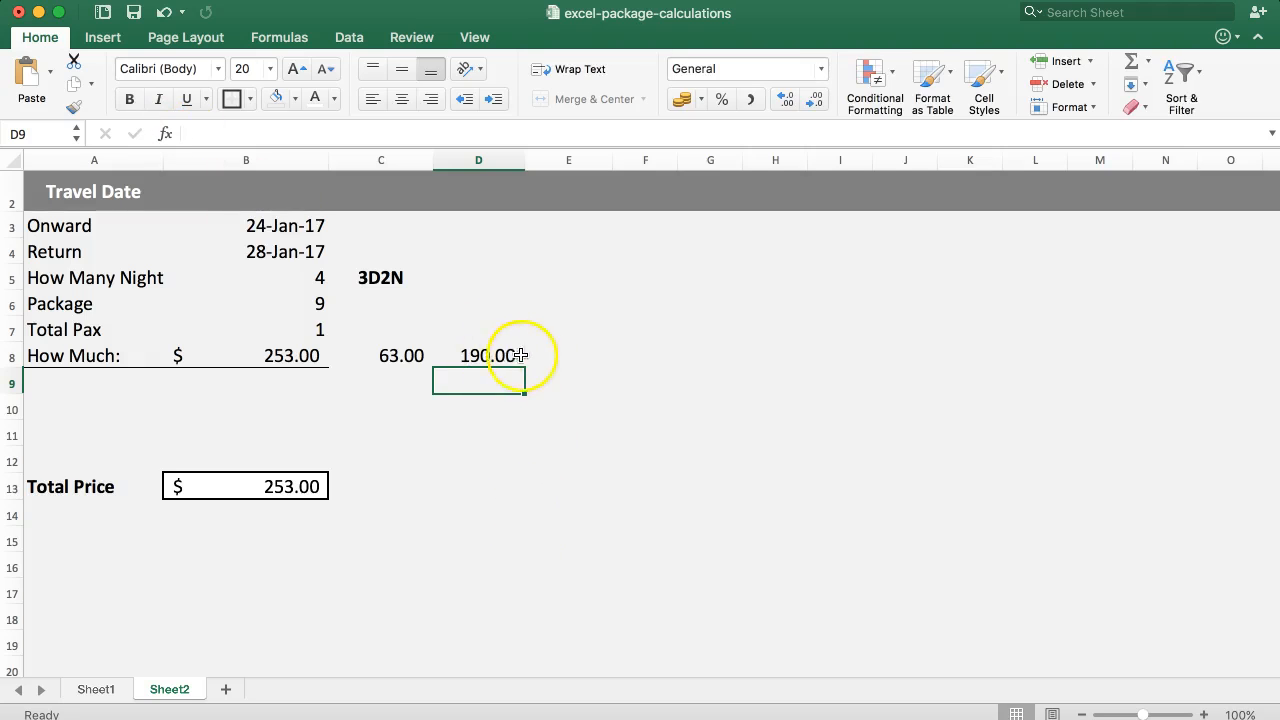
# Select C8 and D8 together to compare their sum with the How Much total.
pyautogui.click(530, 354)
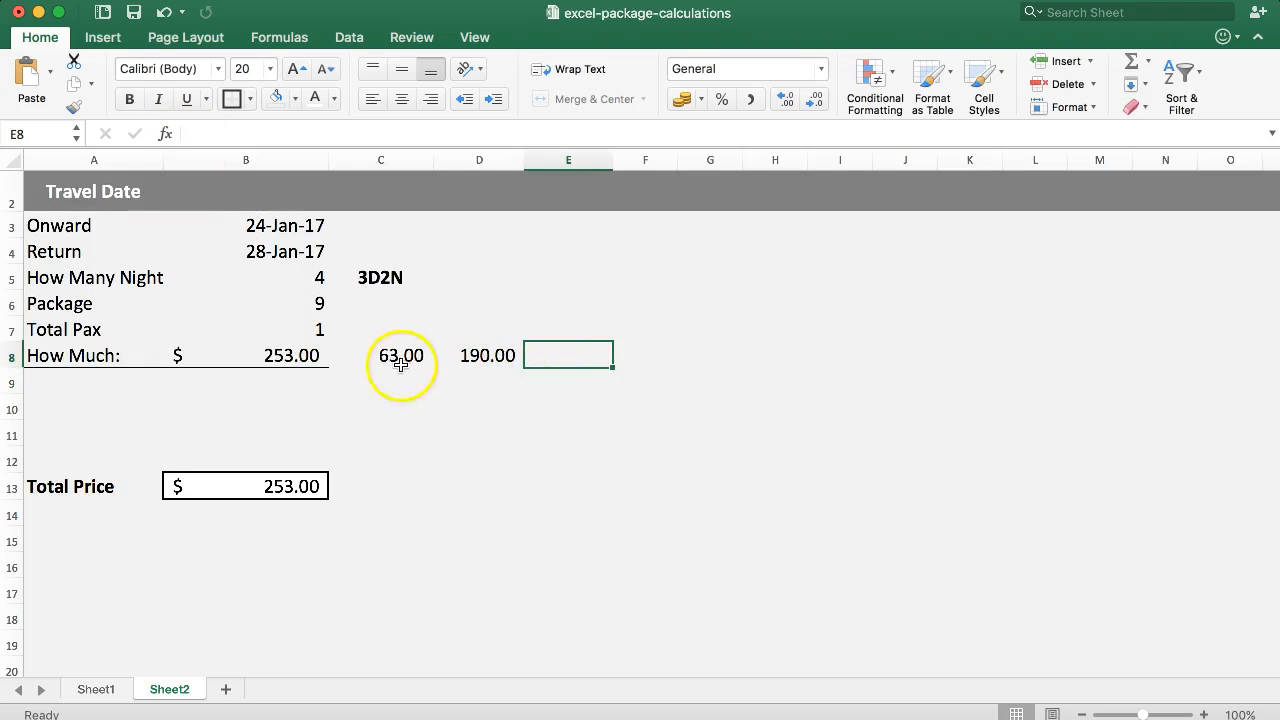
pyautogui.moveTo(400, 356); pyautogui.dragTo(476, 356)
pyautogui.click(573, 354)
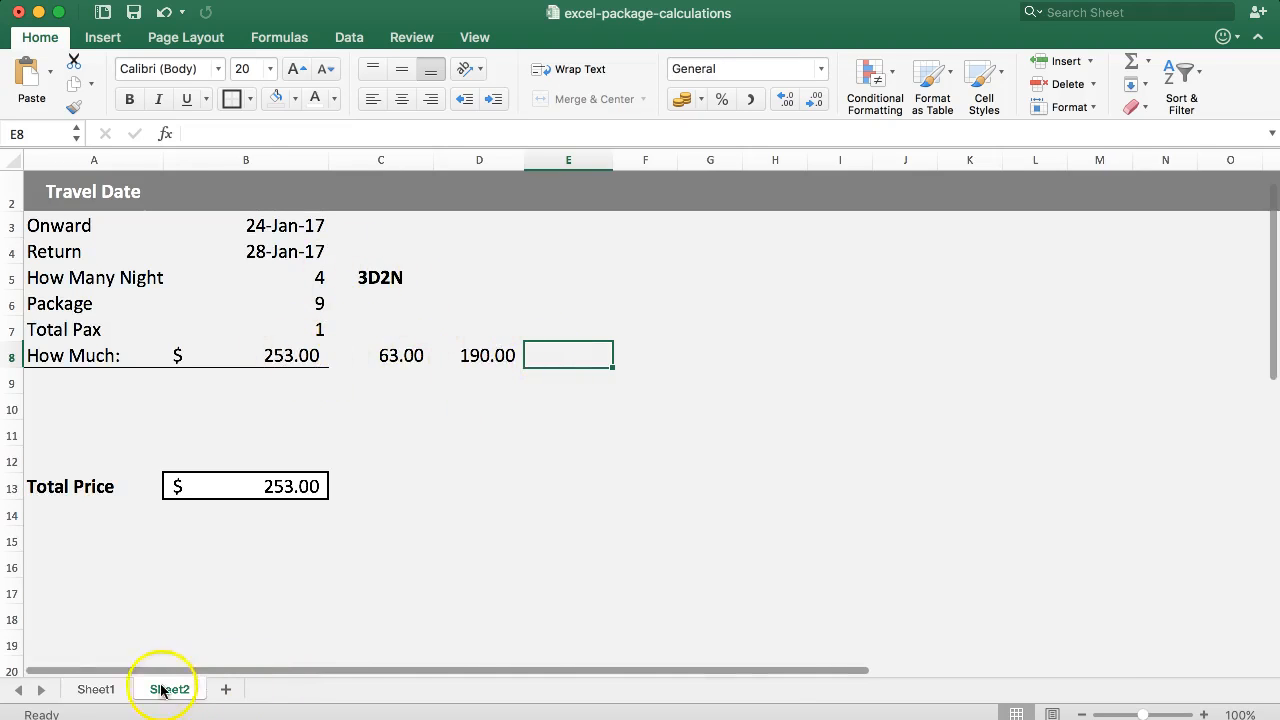
# Compare the extra night rates and the weekend surcharge in Sheet1's 27-Jan-17 row, and return to Sheet2.
pyautogui.click(98, 692)
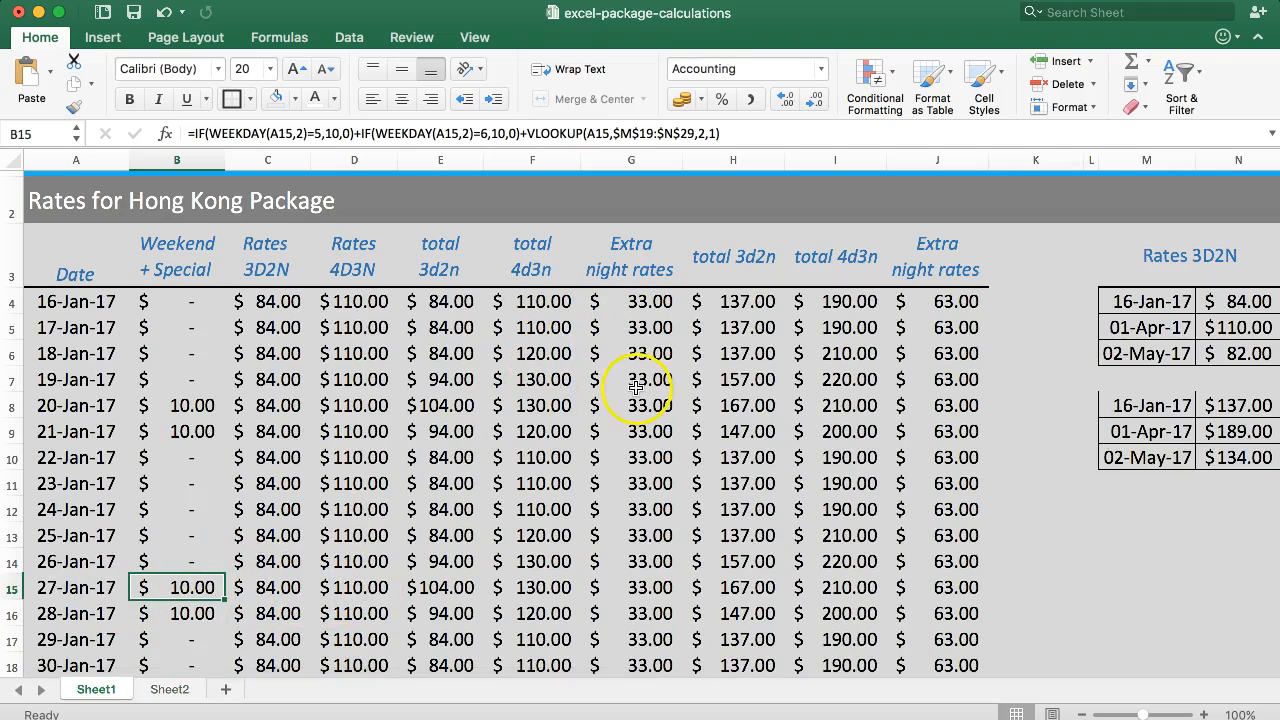
pyautogui.click(640, 588)
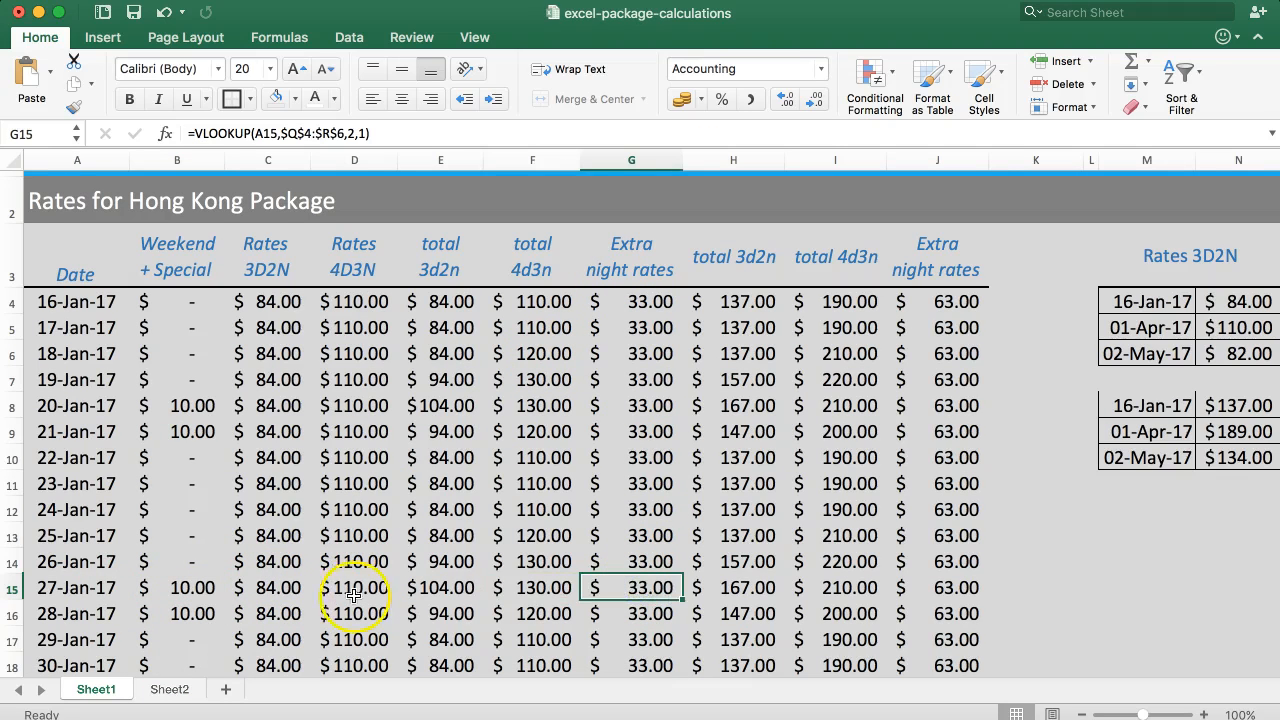
pyautogui.click(198, 591)
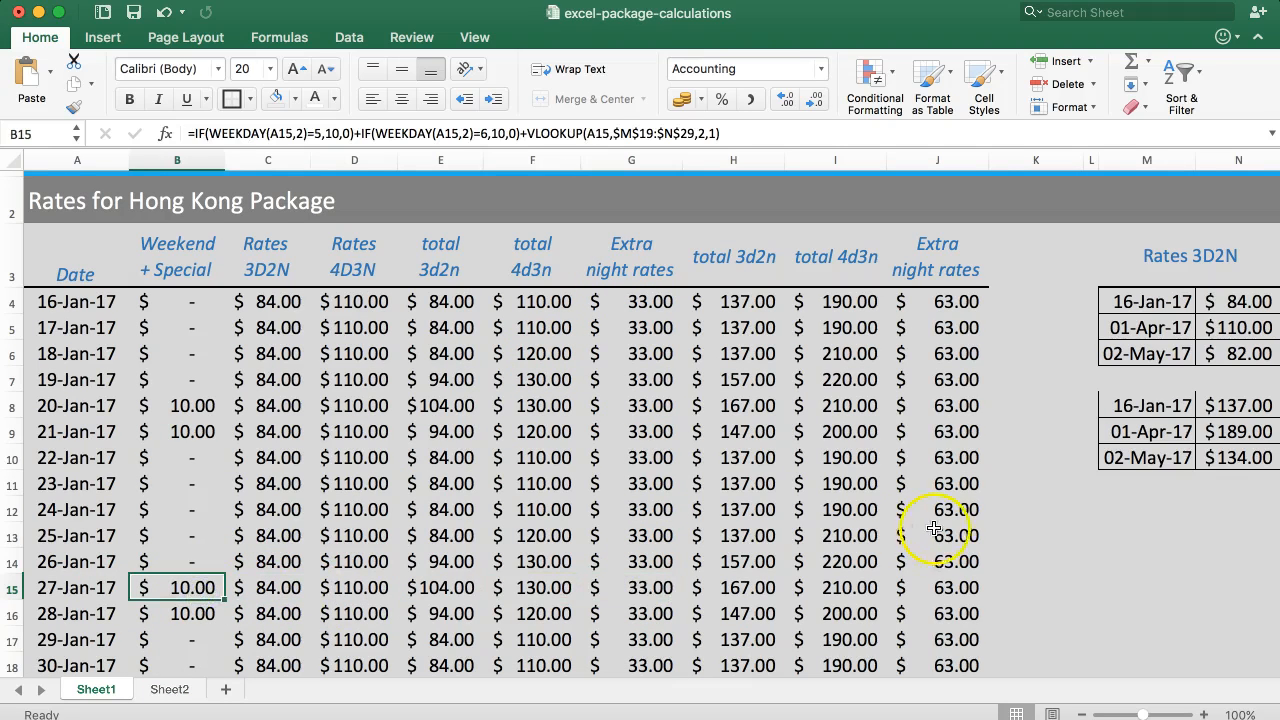
pyautogui.click(968, 585)
pyautogui.click(186, 590)
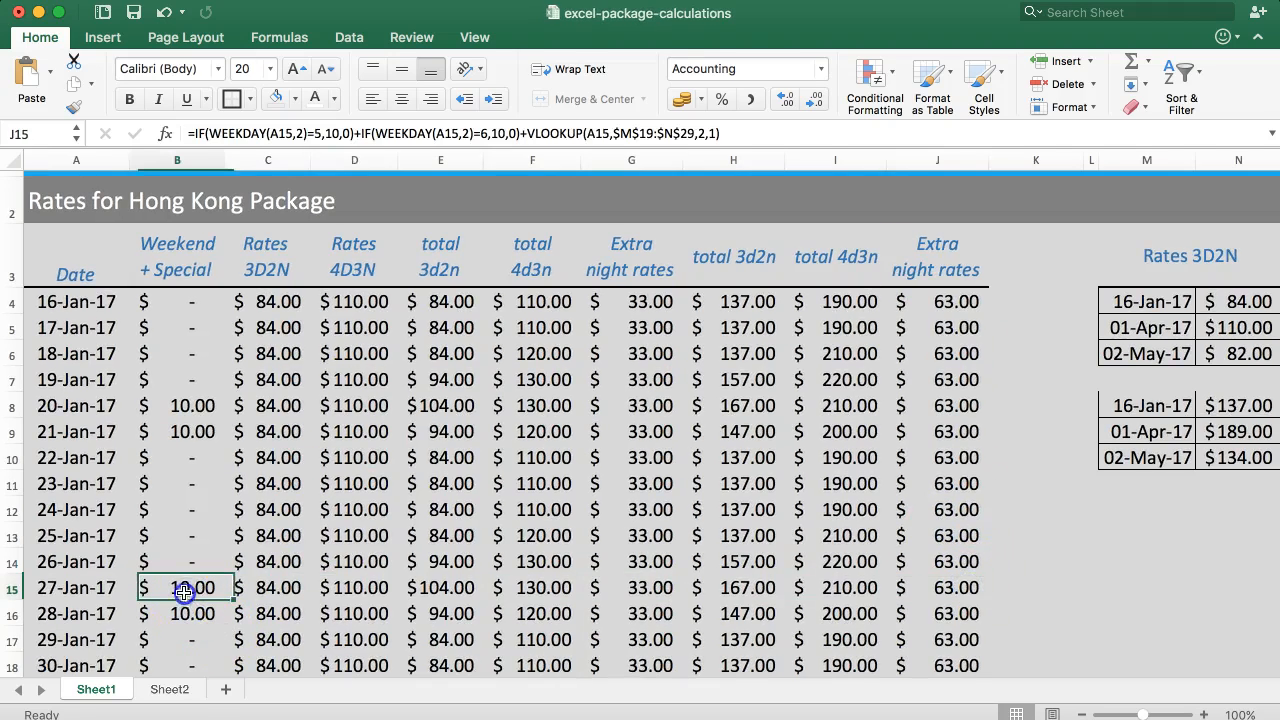
pyautogui.click(169, 689)
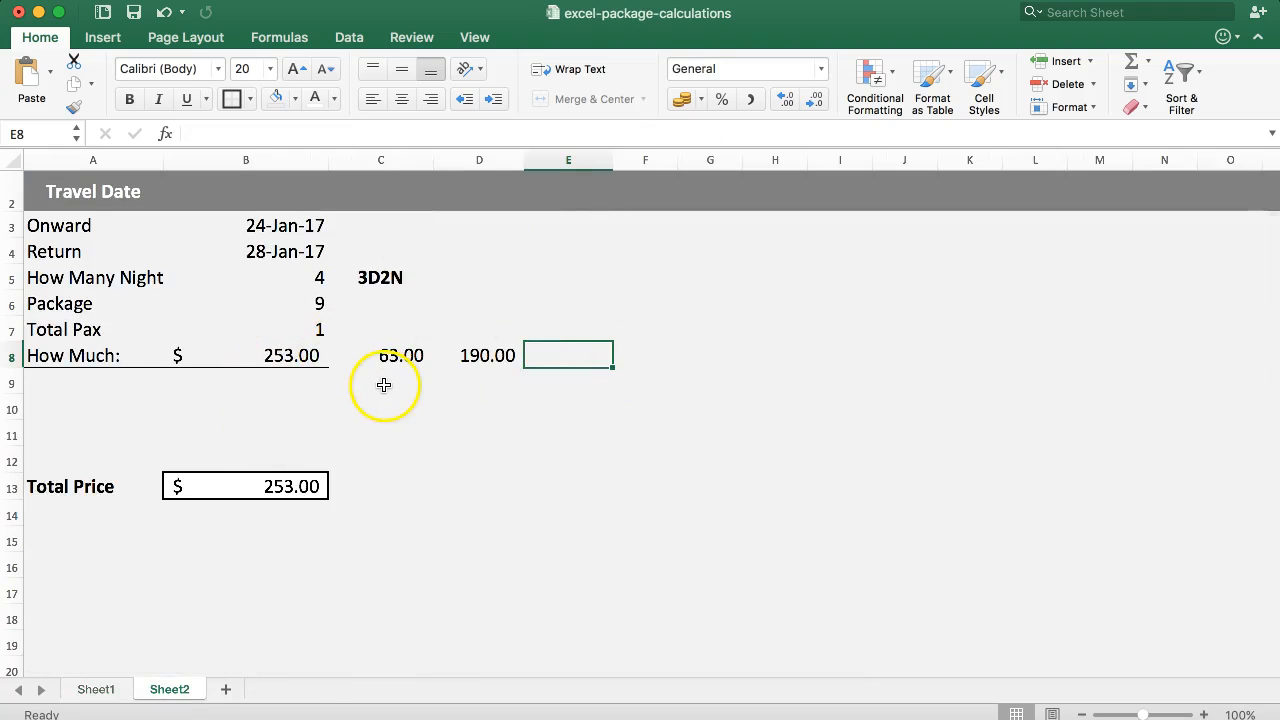
pyautogui.click(546, 356)
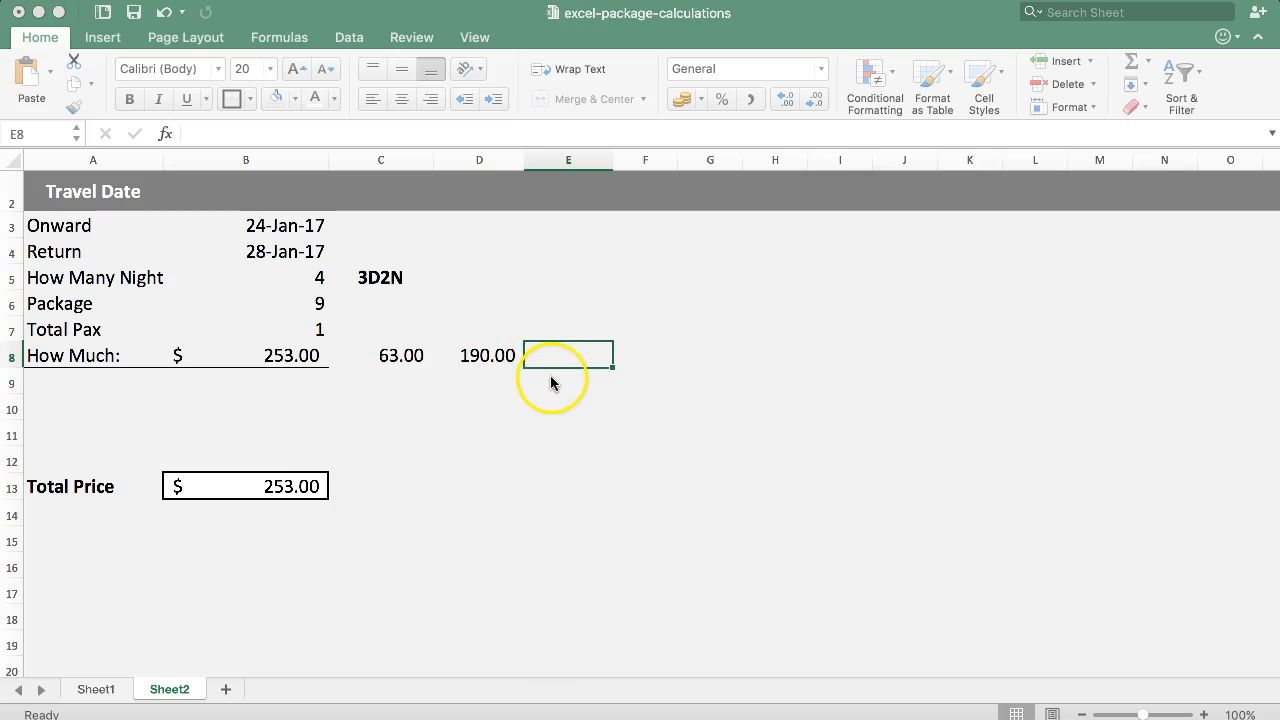
pyautogui.click(258, 253)
pyautogui.click(551, 323)
pyautogui.click(543, 270)
pyautogui.click(571, 252)
pyautogui.click(577, 224)
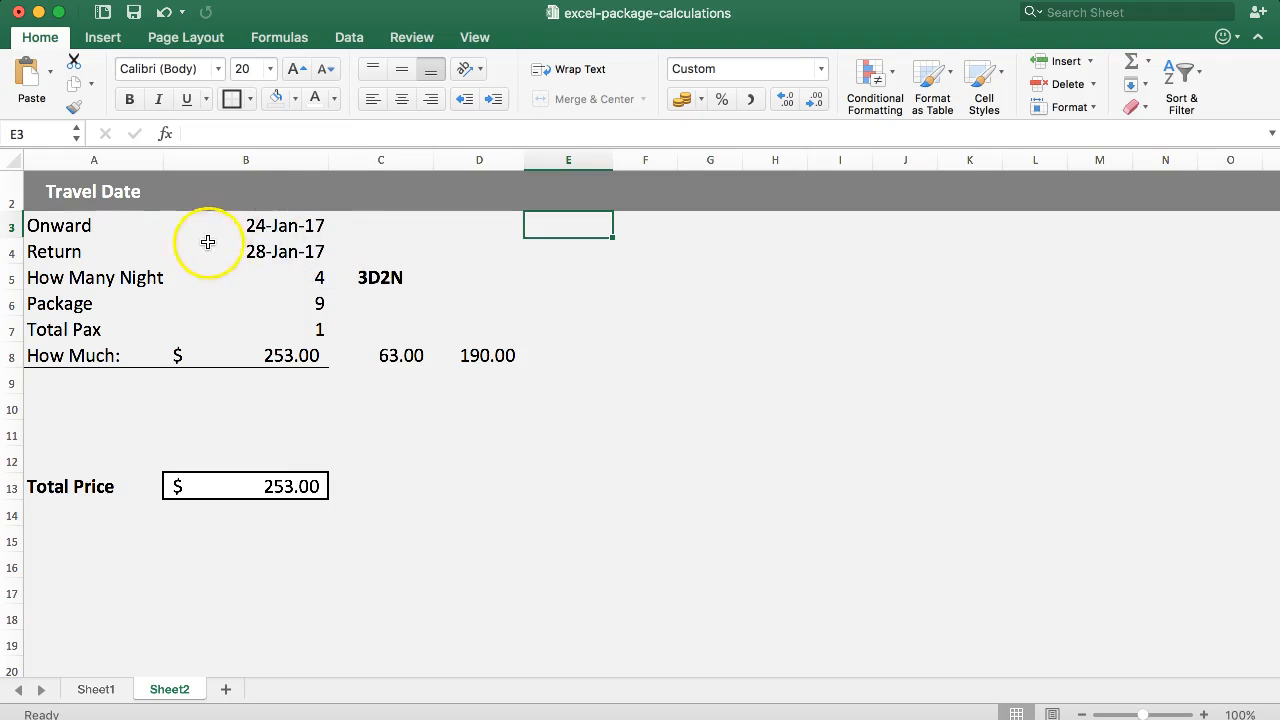
# Review the complete How Much formula in B8 and leave it as it is.
pyautogui.click(258, 362)
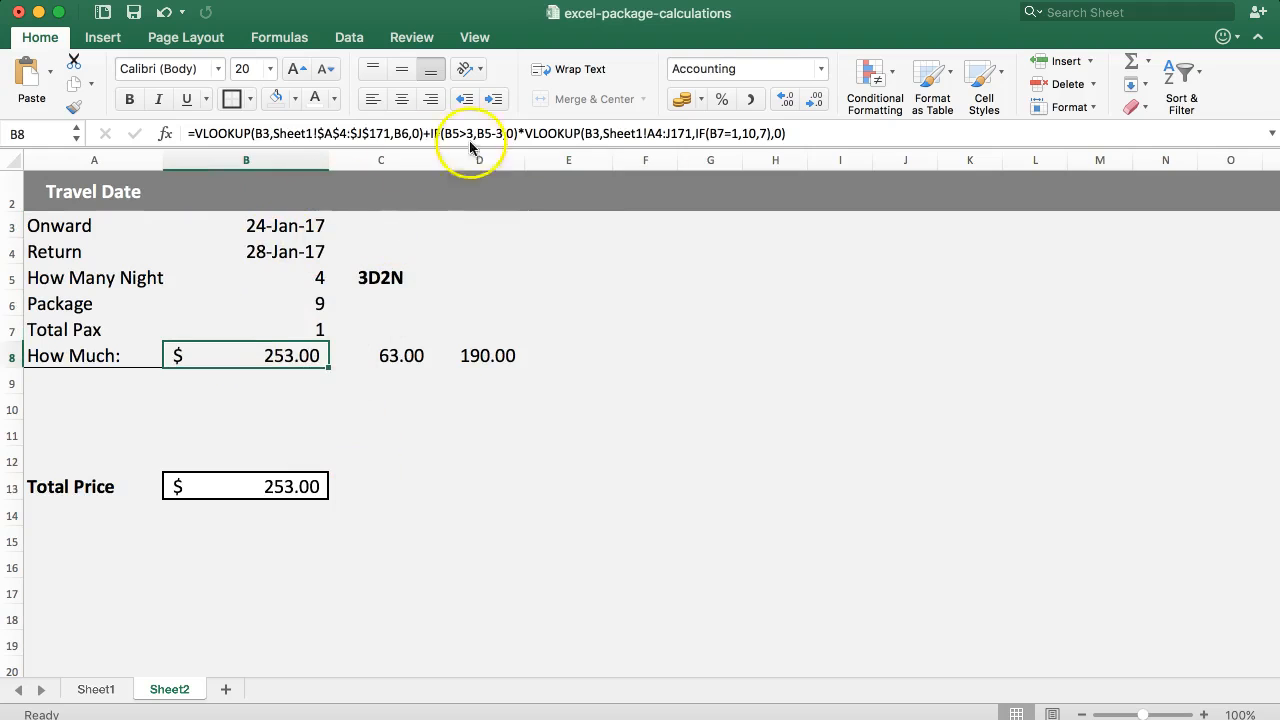
pyautogui.moveTo(838, 134); pyautogui.dragTo(149, 134)
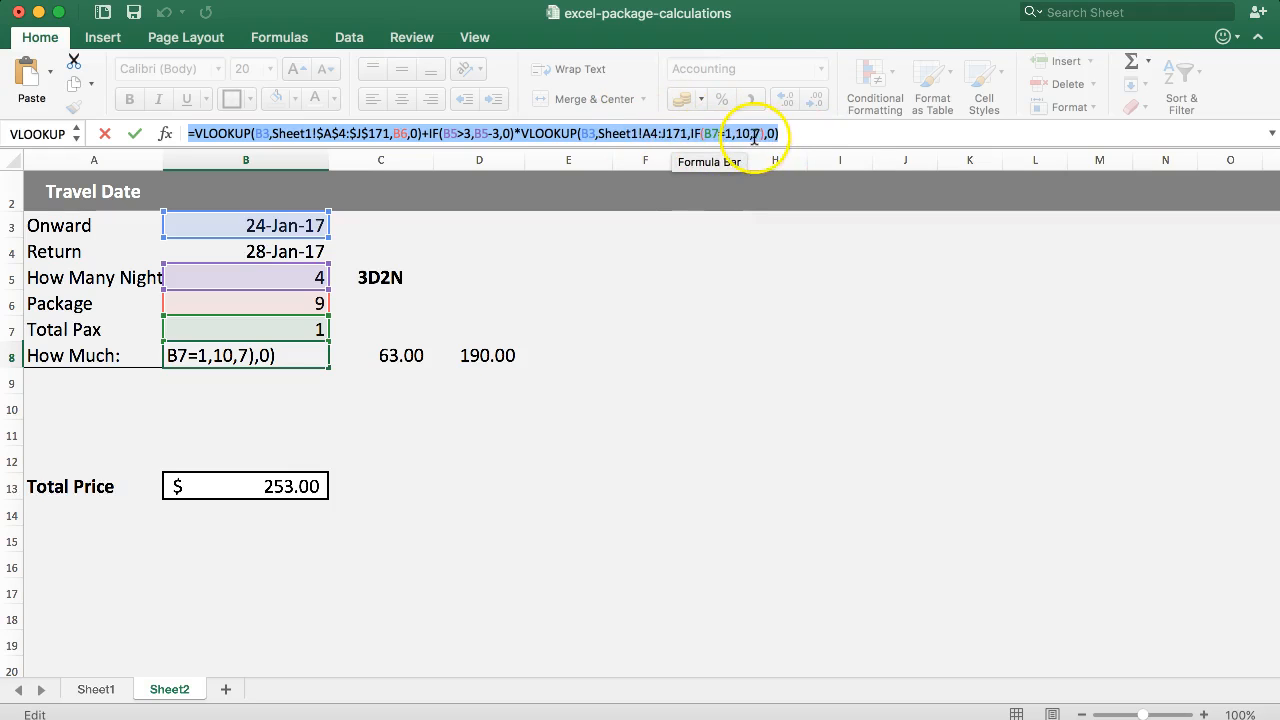
pyautogui.click(785, 134)
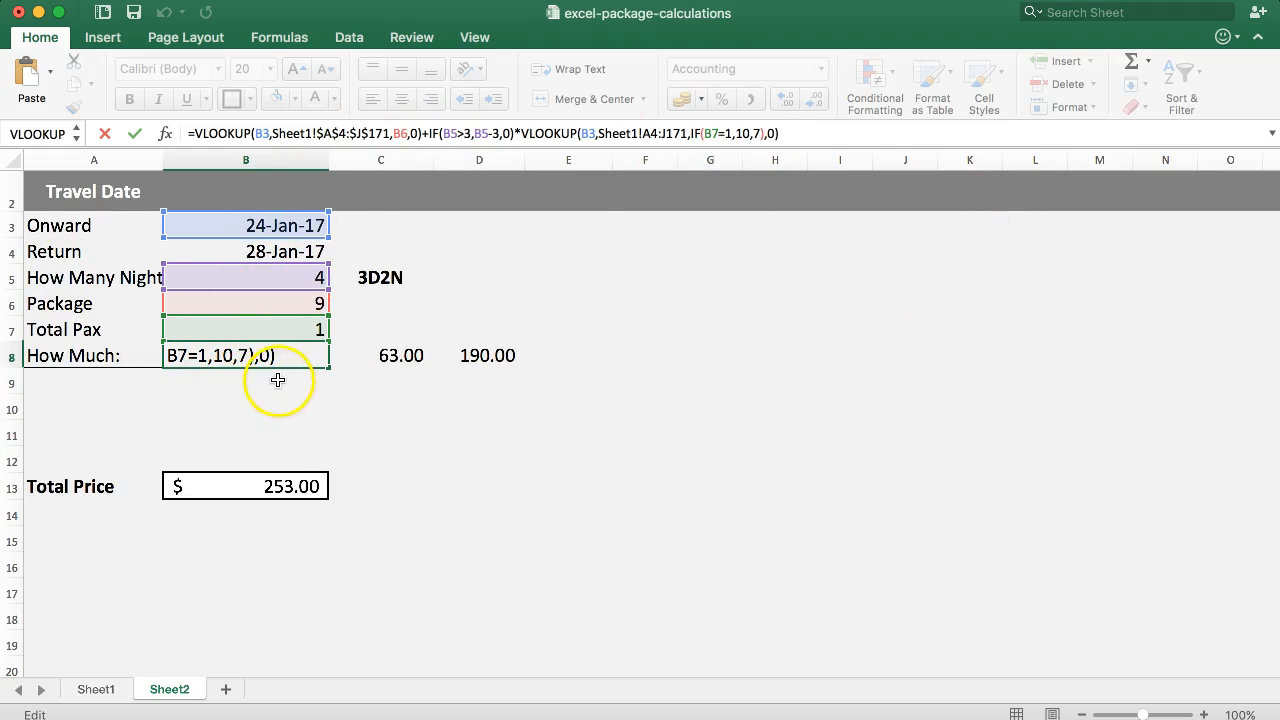
pyautogui.press('Return')
pyautogui.click(600, 229)
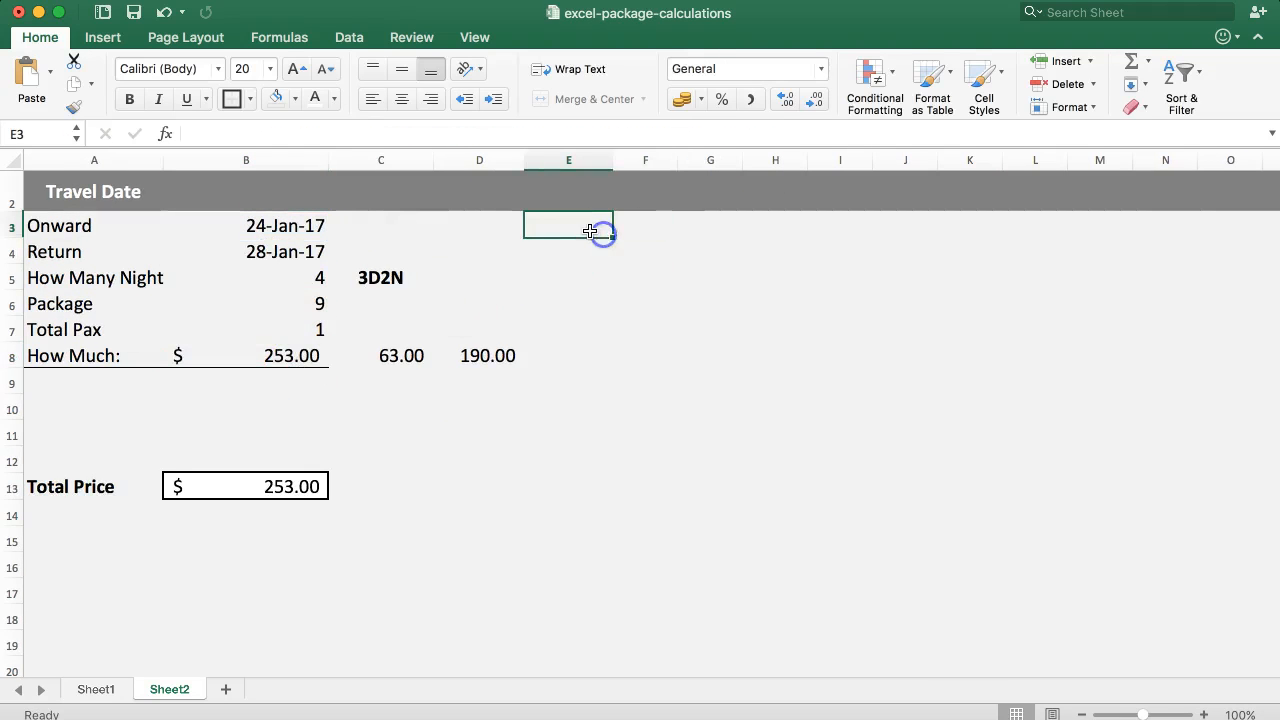
pyautogui.write('=')
pyautogui.click(590, 230)
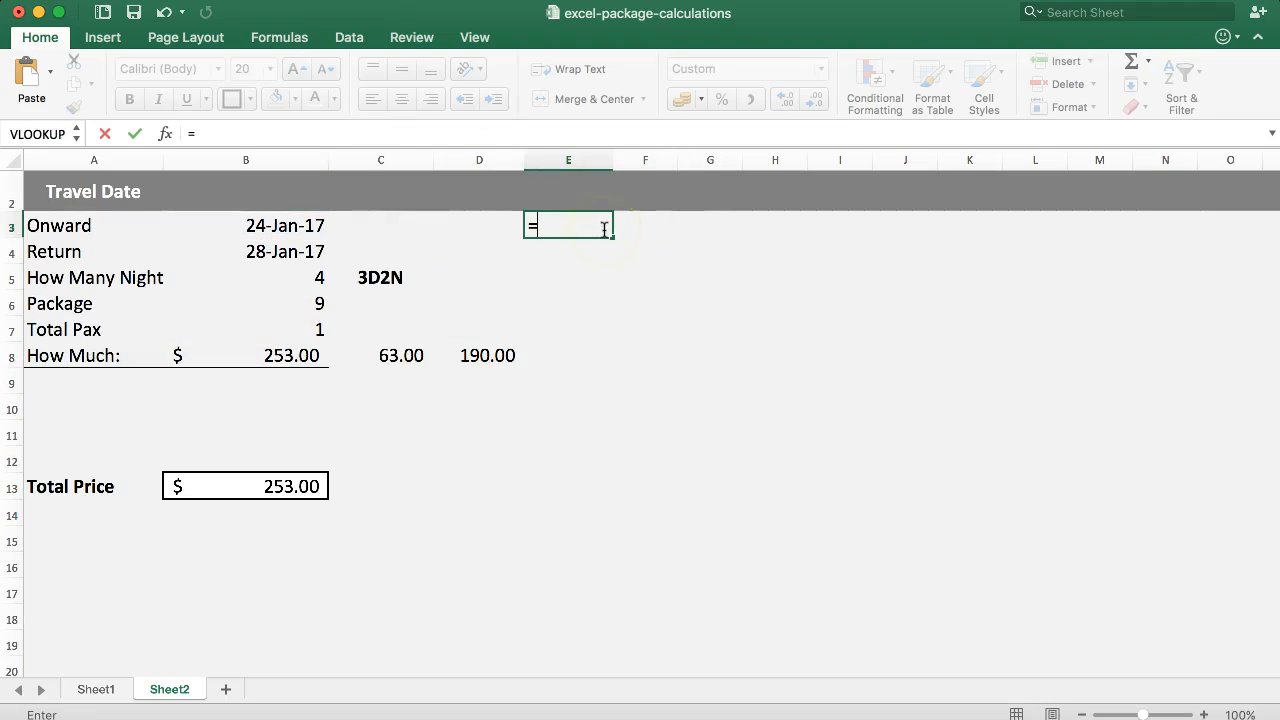
pyautogui.write('VLOKU')
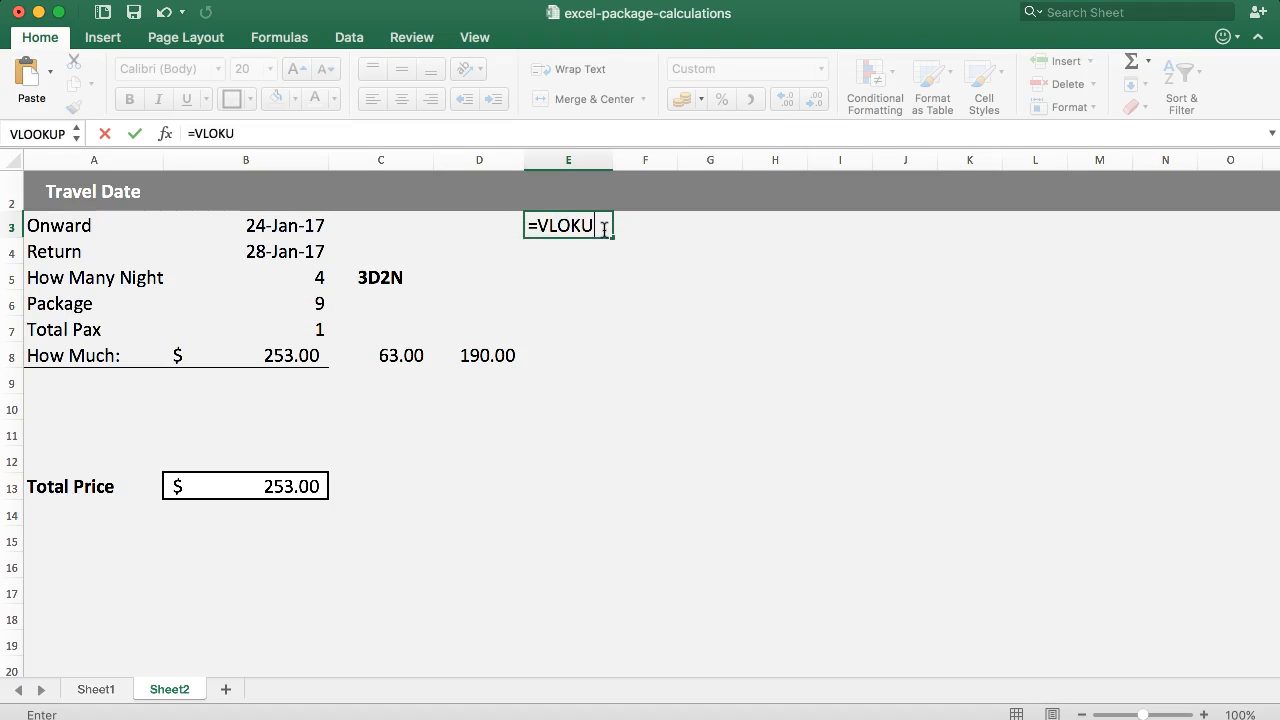
pyautogui.press('BackSpace')
pyautogui.press('BackSpace')
pyautogui.write('OKUP(')
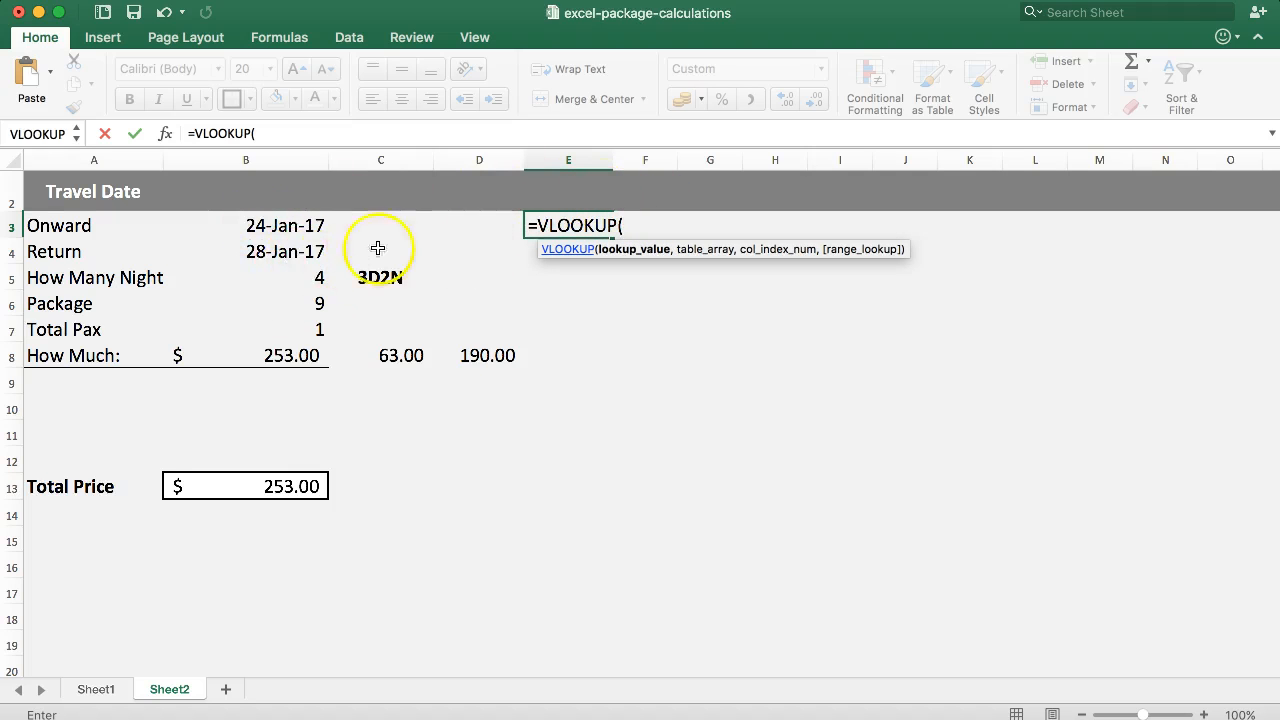
pyautogui.click(272, 251)
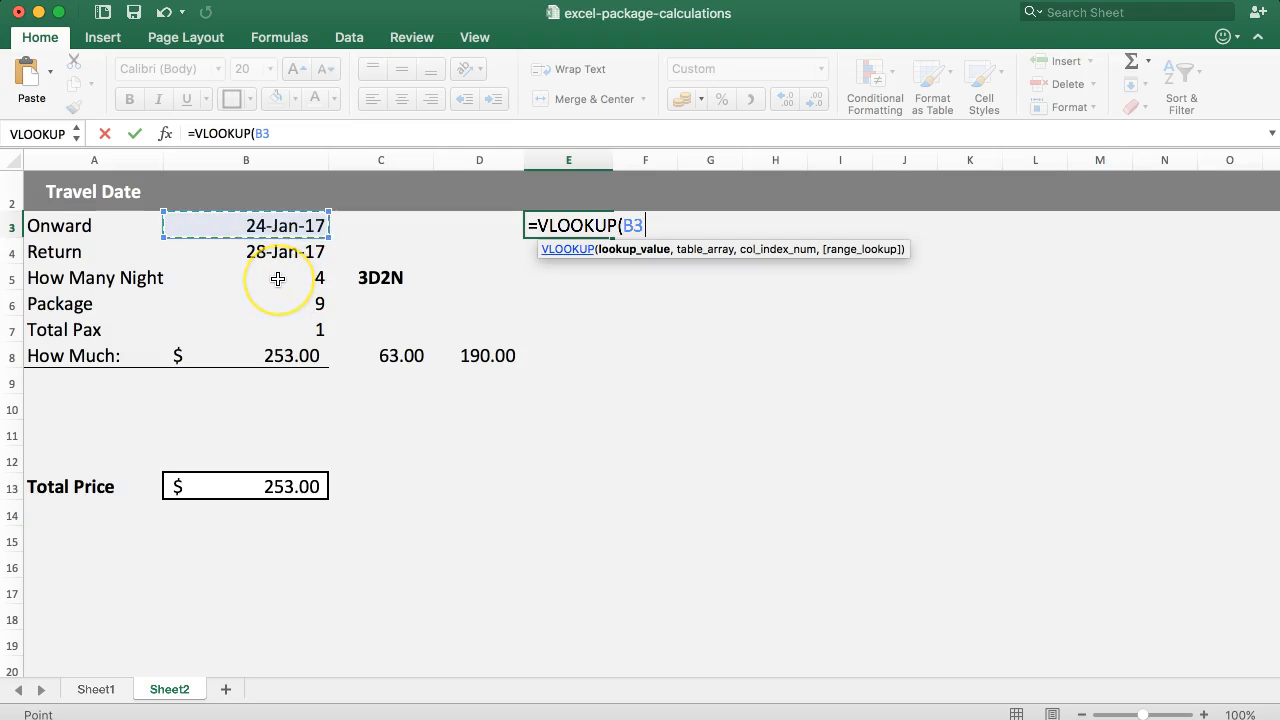
pyautogui.write('-')
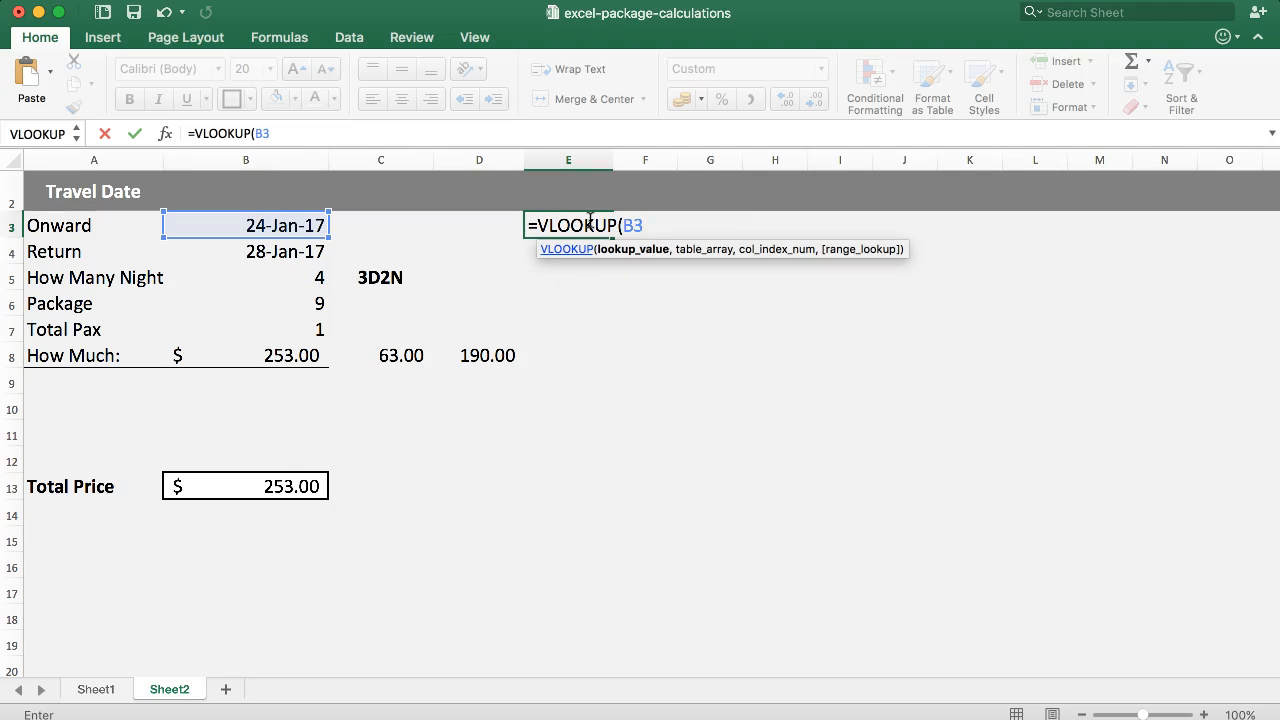
pyautogui.write('+4)')
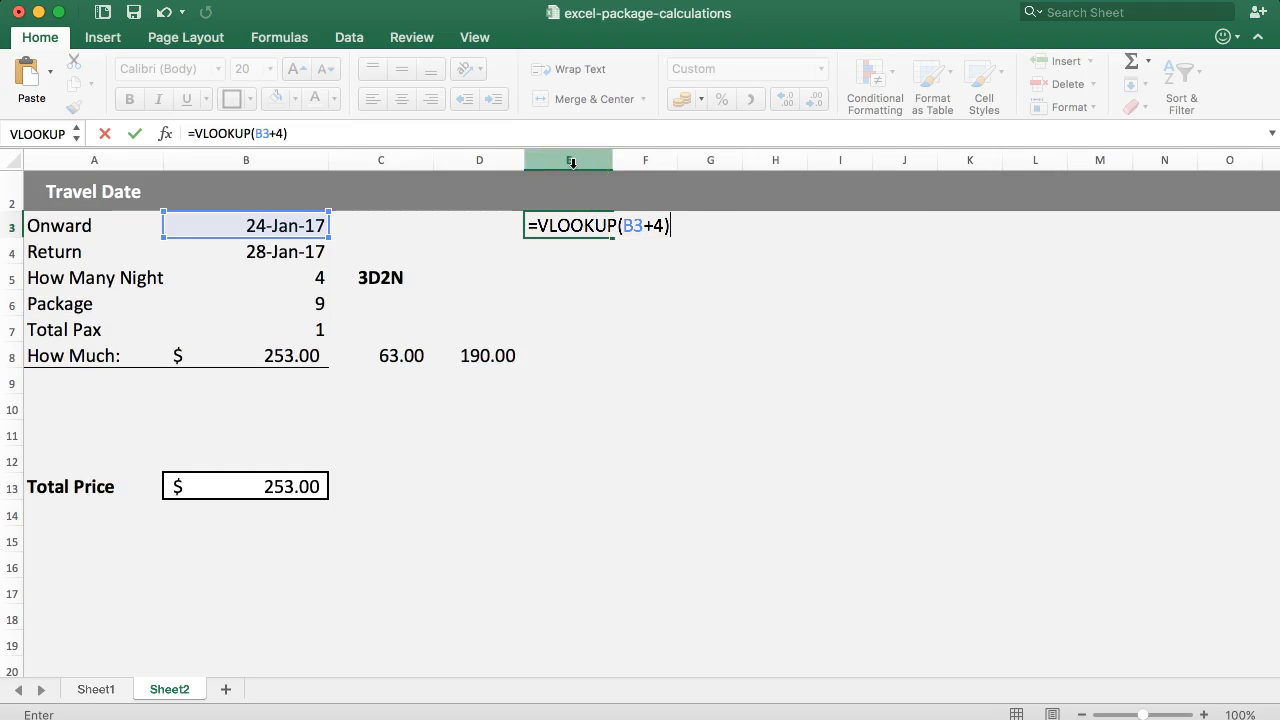
pyautogui.press('BackSpace')
pyautogui.press('BackSpace')
pyautogui.press('BackSpace')
pyautogui.press('BackSpace')
pyautogui.press('BackSpace')
pyautogui.press('BackSpace')
pyautogui.press('BackSpace')
pyautogui.press('BackSpace')
pyautogui.press('BackSpace')
pyautogui.press('BackSpace')
pyautogui.press('BackSpace')
pyautogui.press('BackSpace')
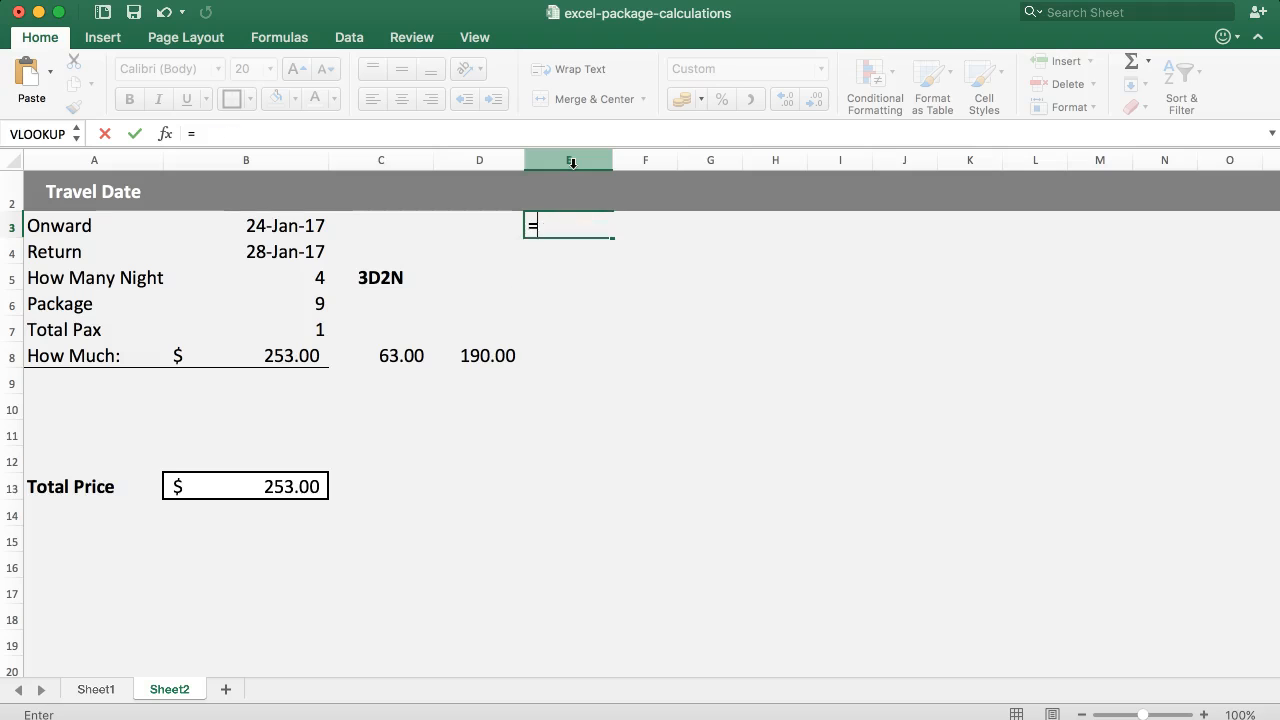
# Complete the formula in E3 as =B3+B5 to add the number of nights to the onward date.
pyautogui.click(301, 216)
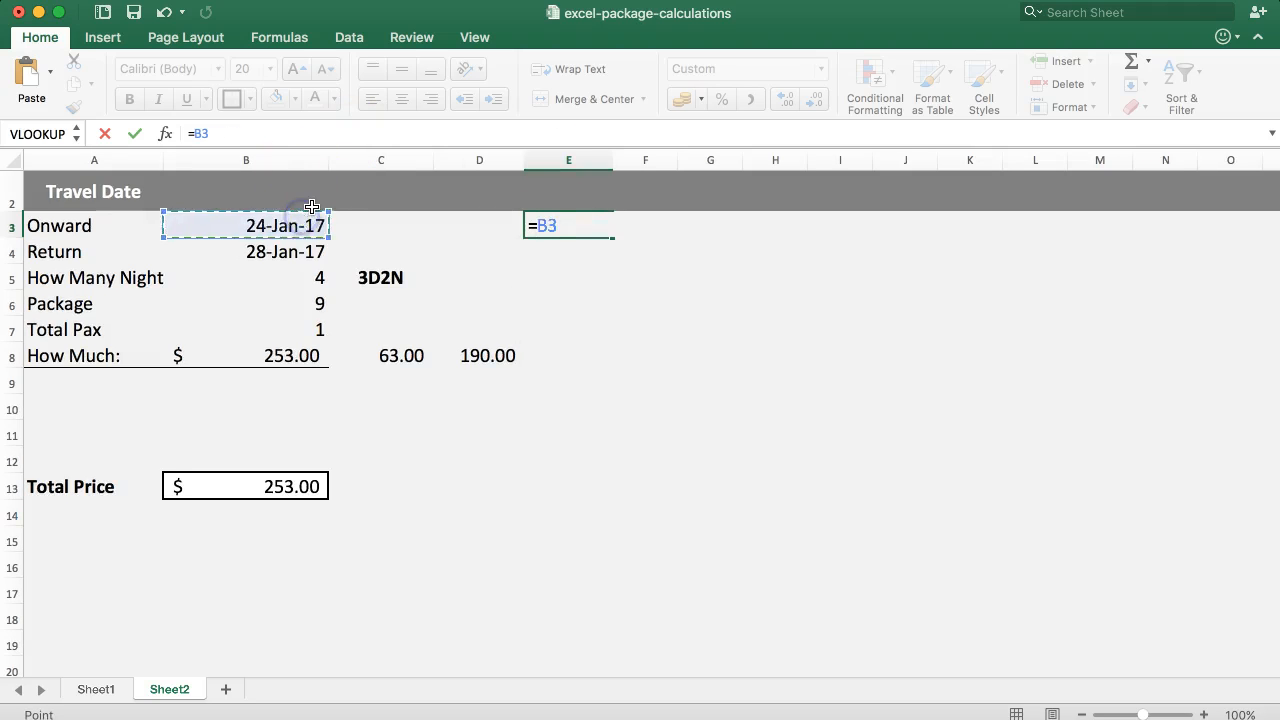
pyautogui.write('+')
pyautogui.click(247, 277)
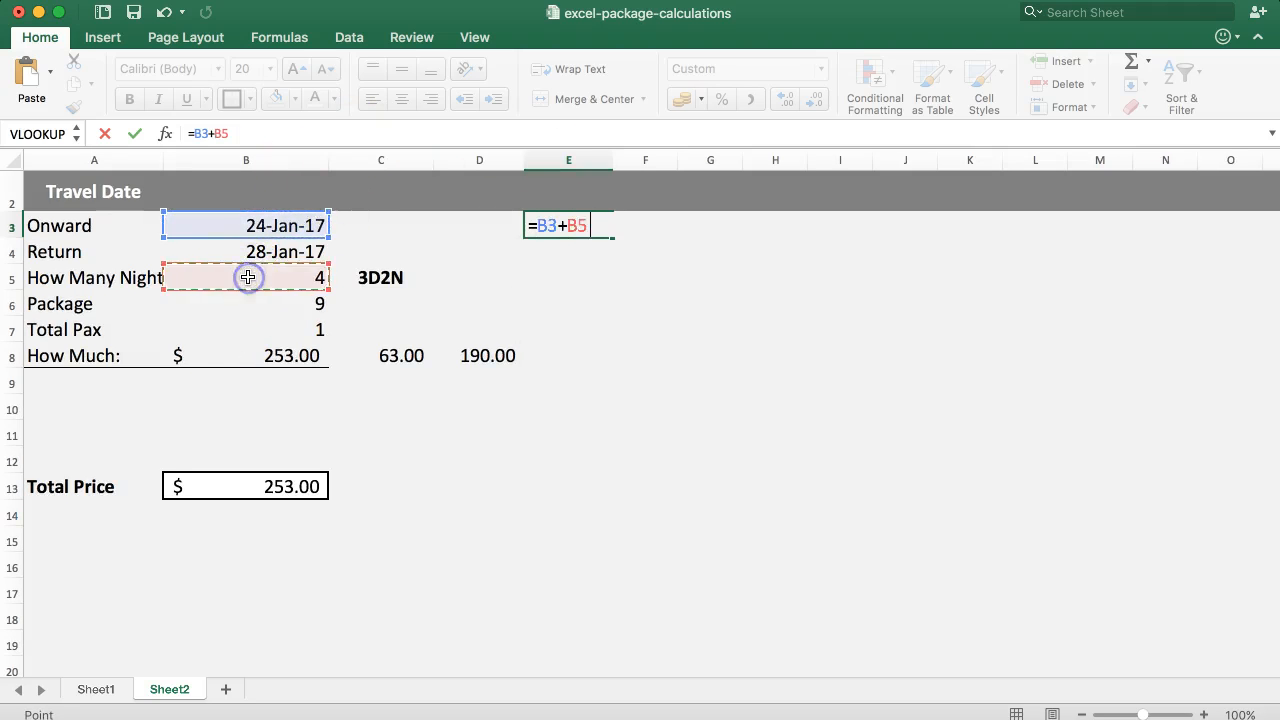
pyautogui.press('Return')
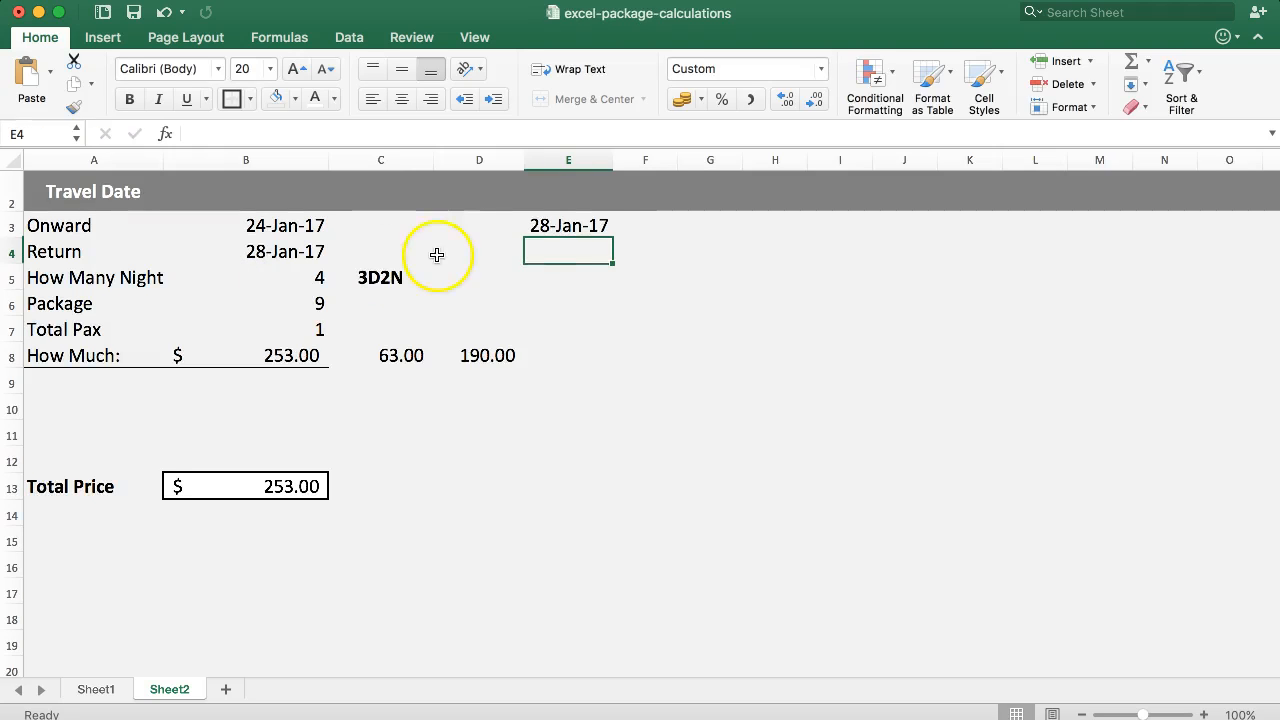
# Compare the date calculated in E3 with the onward date, return date and number of nights.
pyautogui.click(578, 232)
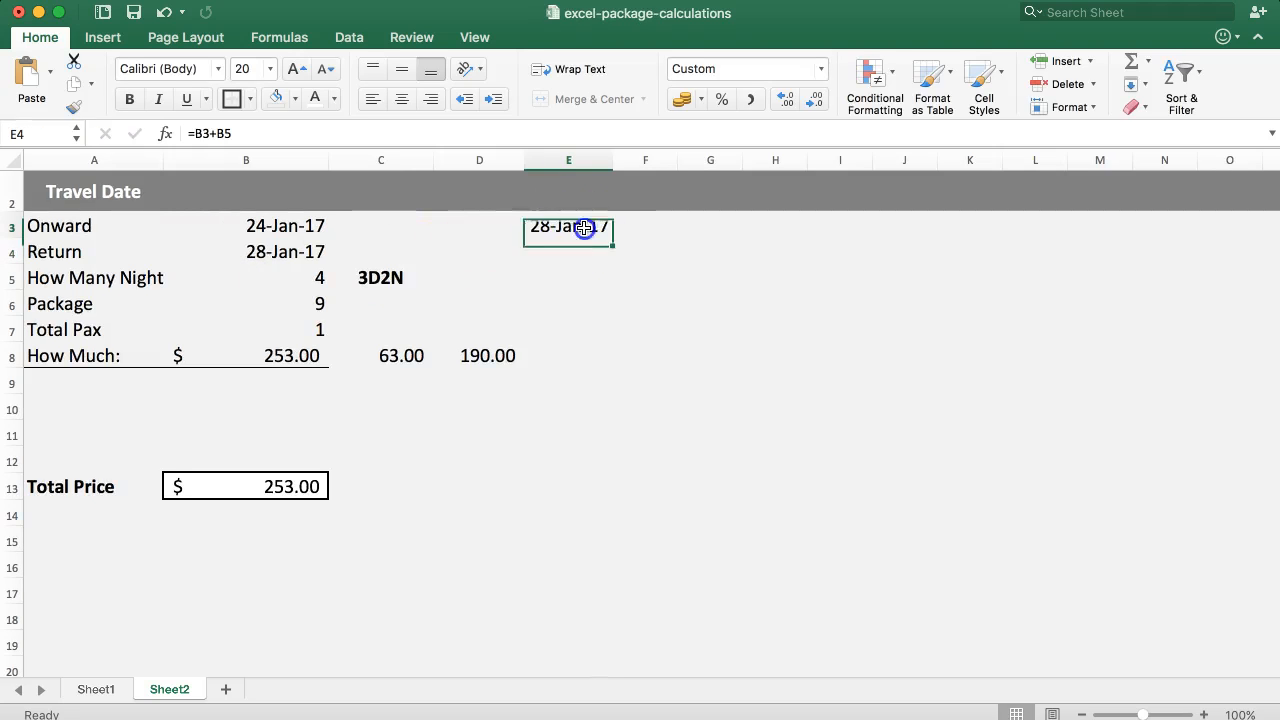
pyautogui.click(292, 272)
pyautogui.click(266, 250)
pyautogui.click(268, 232)
pyautogui.click(273, 276)
pyautogui.click(563, 226)
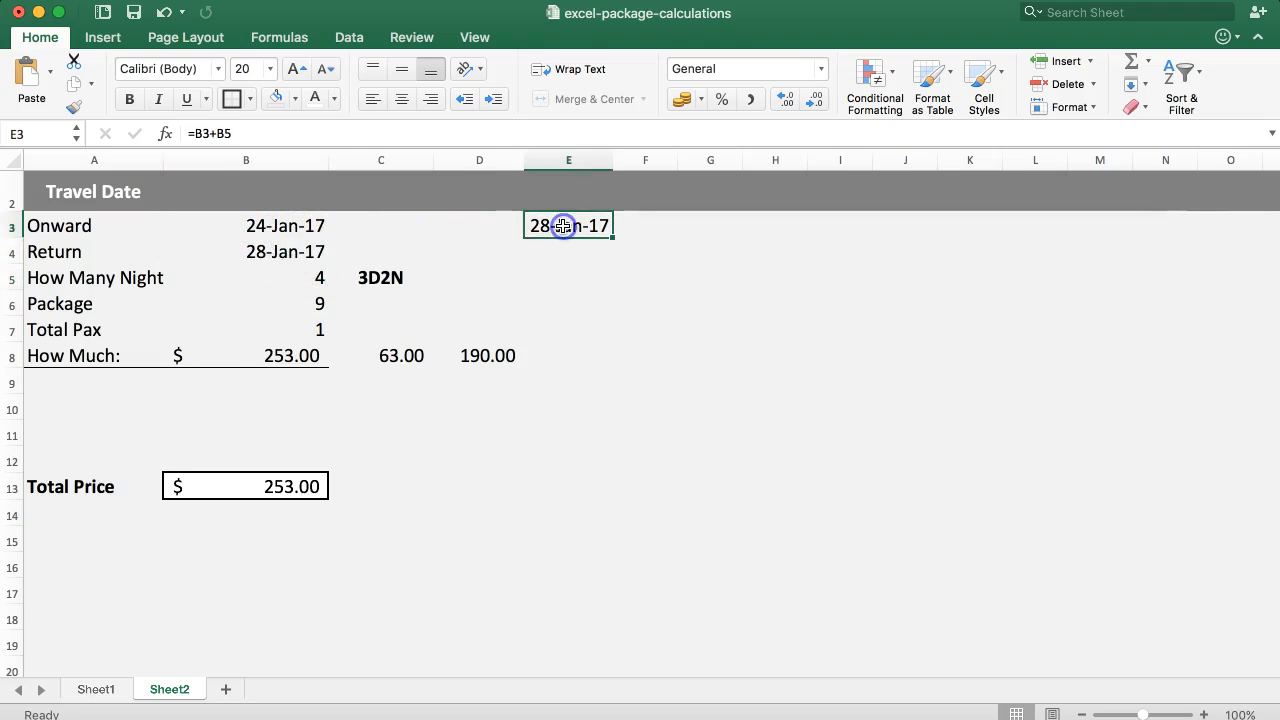
pyautogui.click(257, 229)
pyautogui.click(263, 251)
pyautogui.click(271, 279)
pyautogui.click(266, 251)
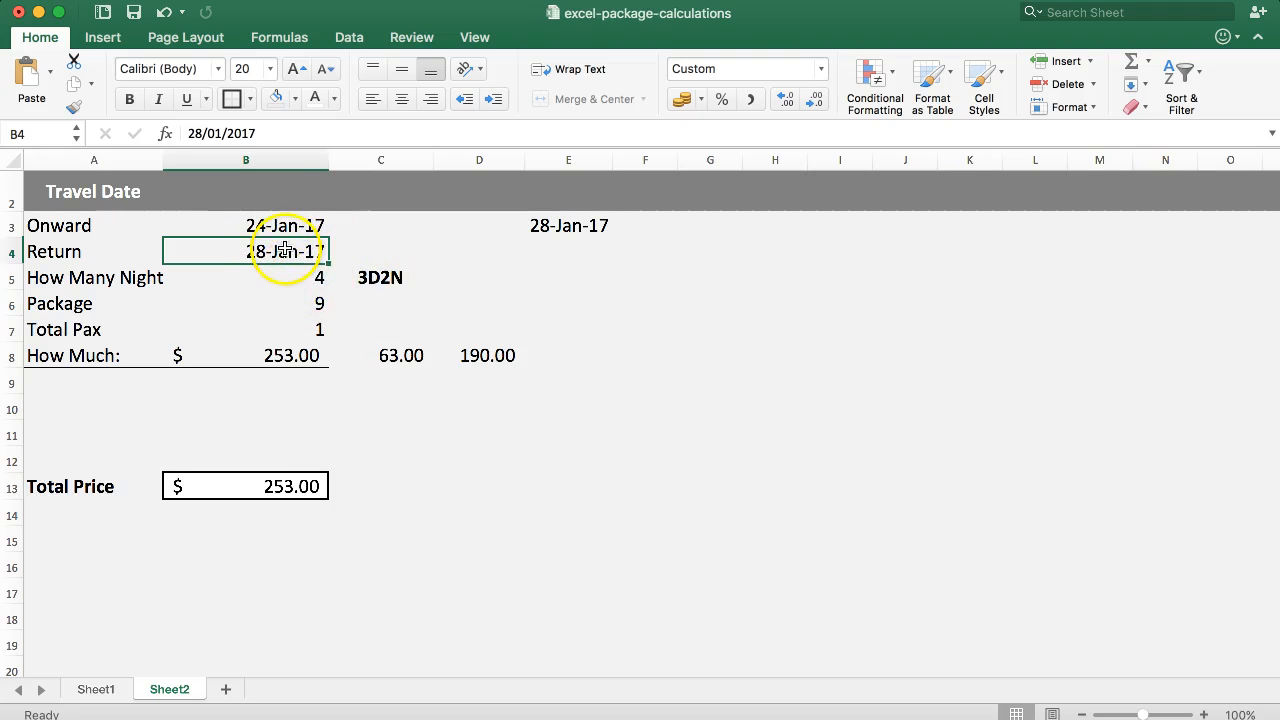
# Change the E3 formula to =B3+B5-1 so that it gives the date of the last night.
pyautogui.click(528, 222)
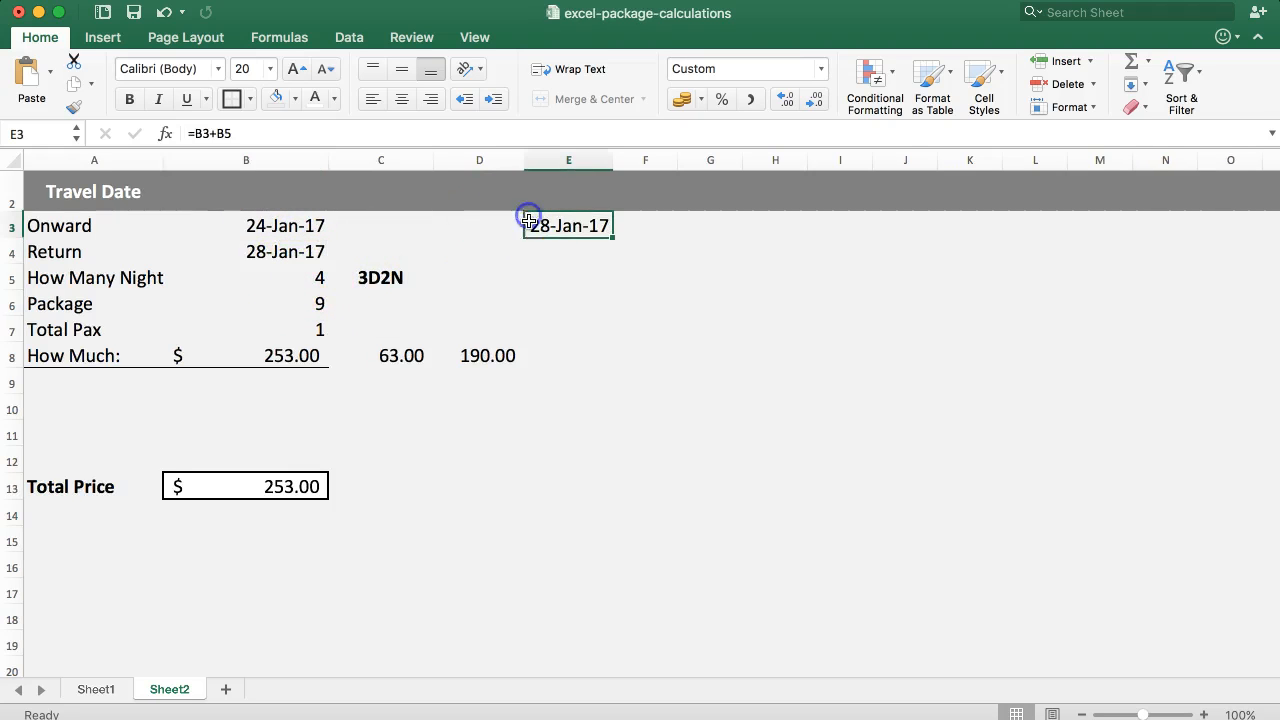
pyautogui.click(286, 131)
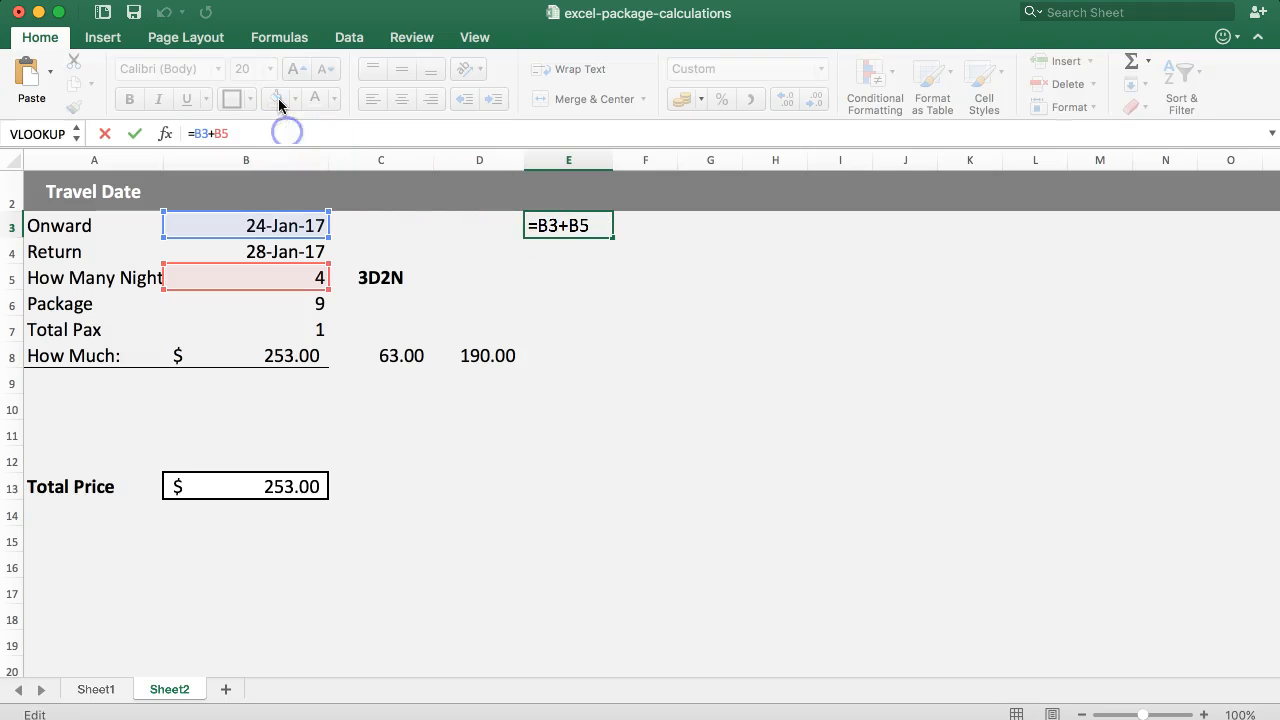
pyautogui.press('Return')
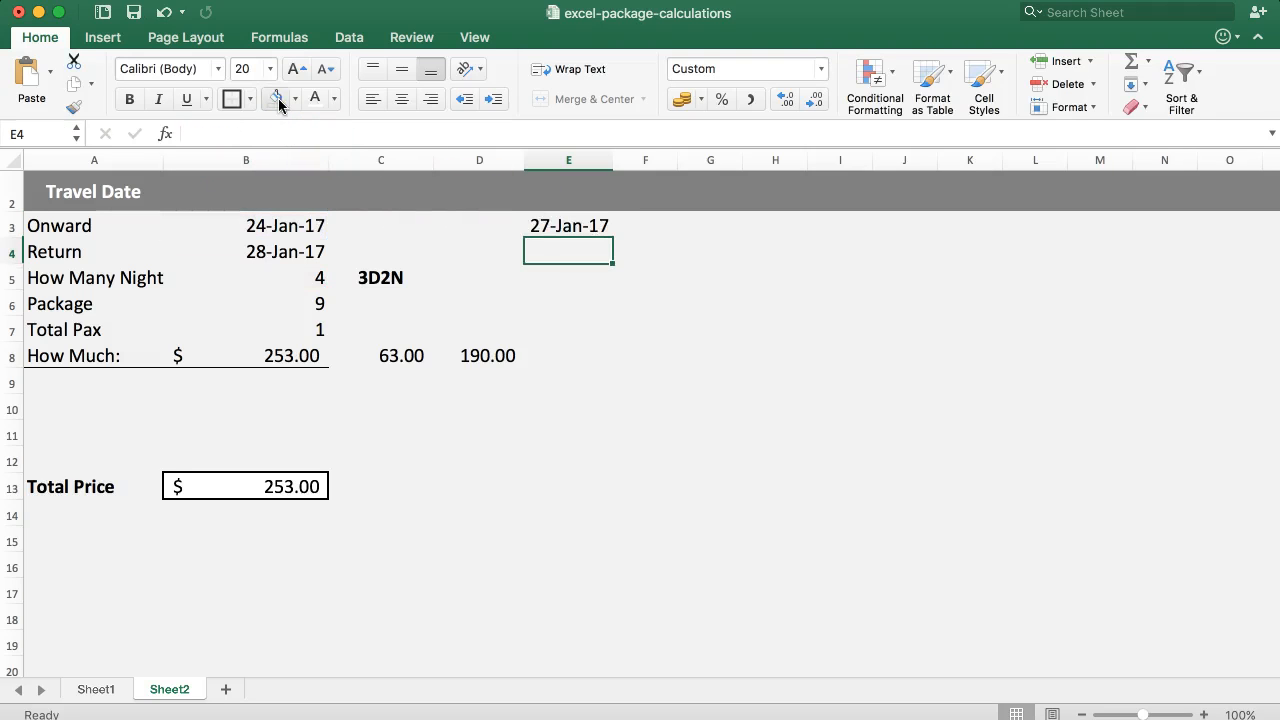
# Check the weekend surcharge for 27-Jan-17 in Sheet1's B15, and return to Sheet2 to compare the return date with E3.
pyautogui.click(526, 223)
pyautogui.click(108, 697)
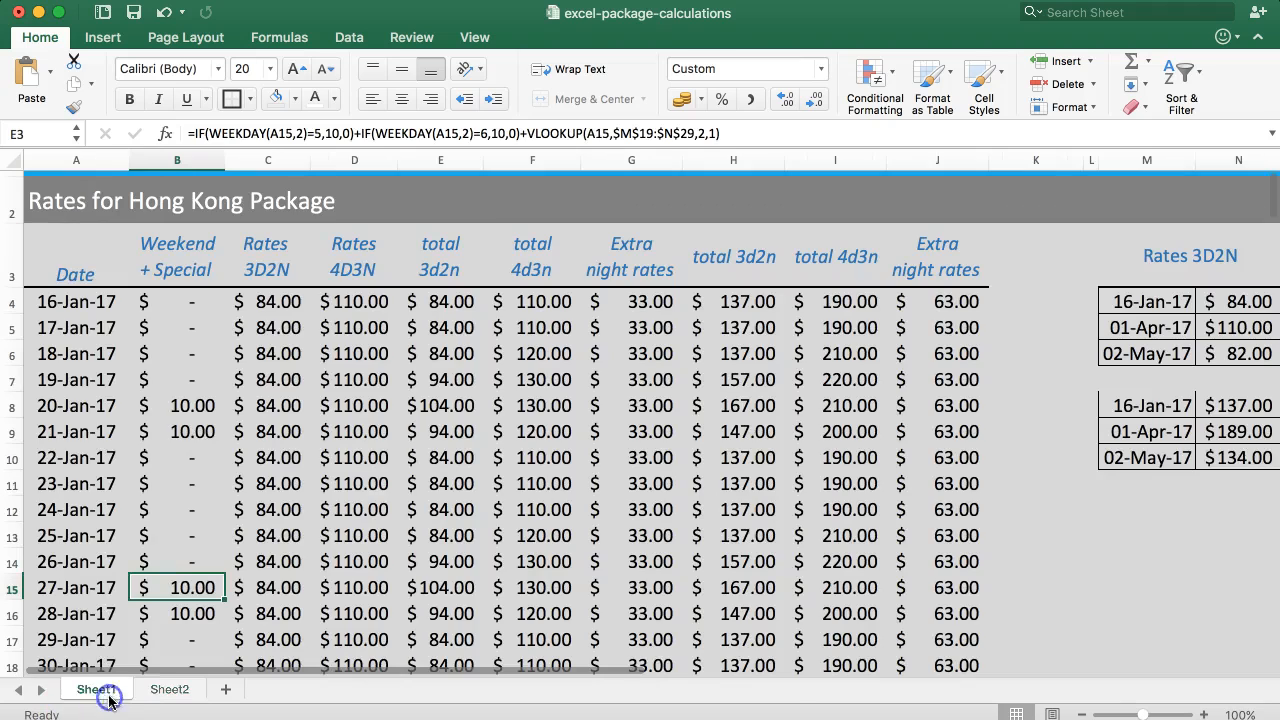
pyautogui.click(208, 592)
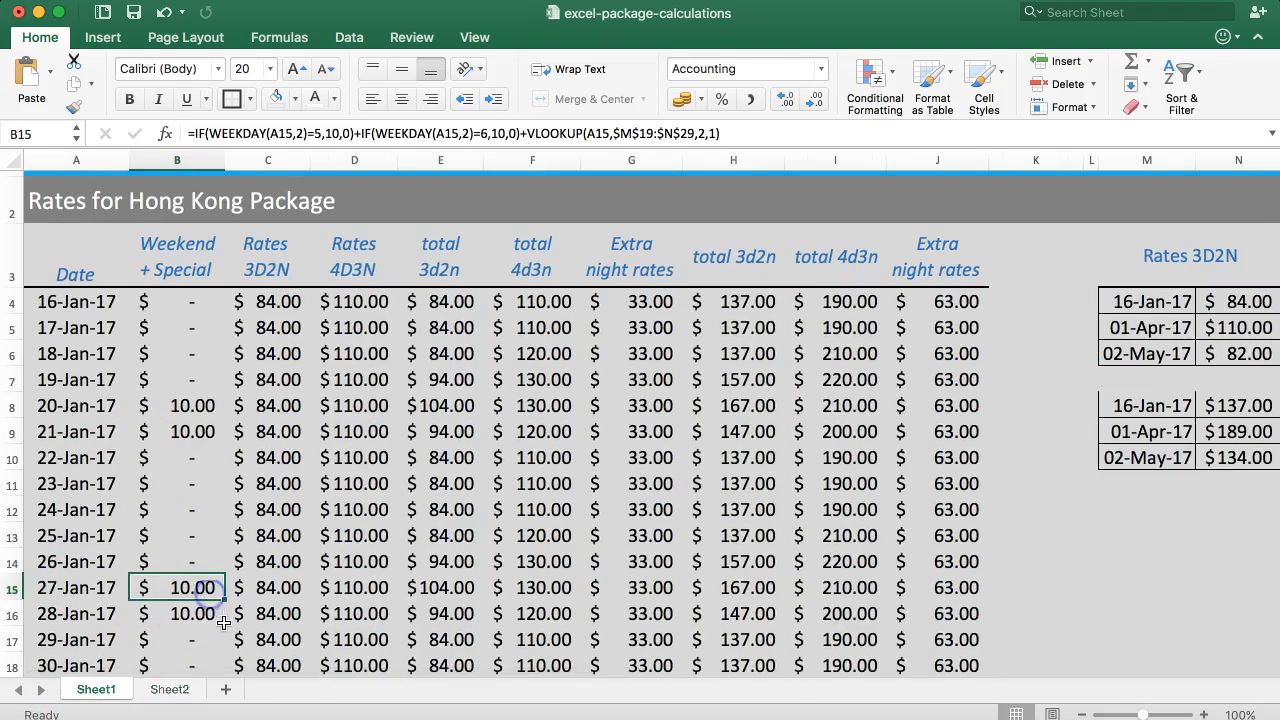
pyautogui.click(170, 689)
pyautogui.click(281, 257)
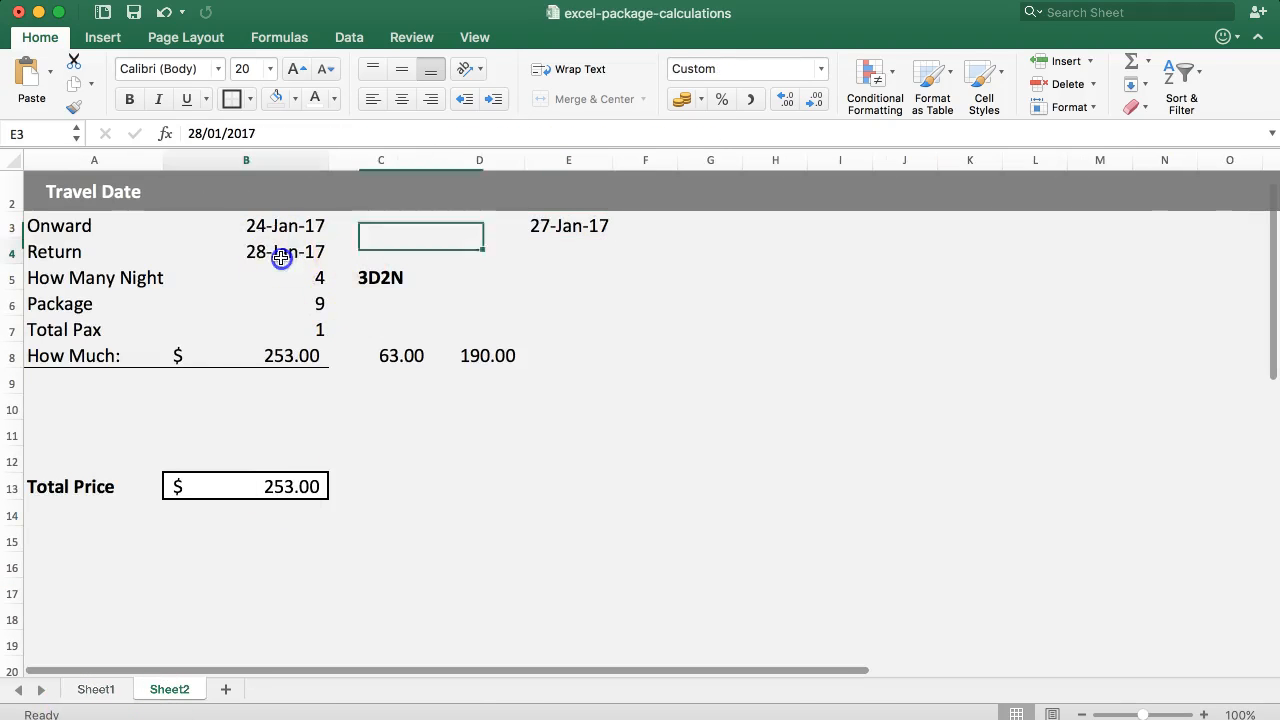
pyautogui.click(571, 229)
pyautogui.click(543, 249)
# Wrap the E3 formula in a VLOOKUP with B3+B5-1 as the lookup value, and go to Sheet1 for the table array.
pyautogui.click(562, 232)
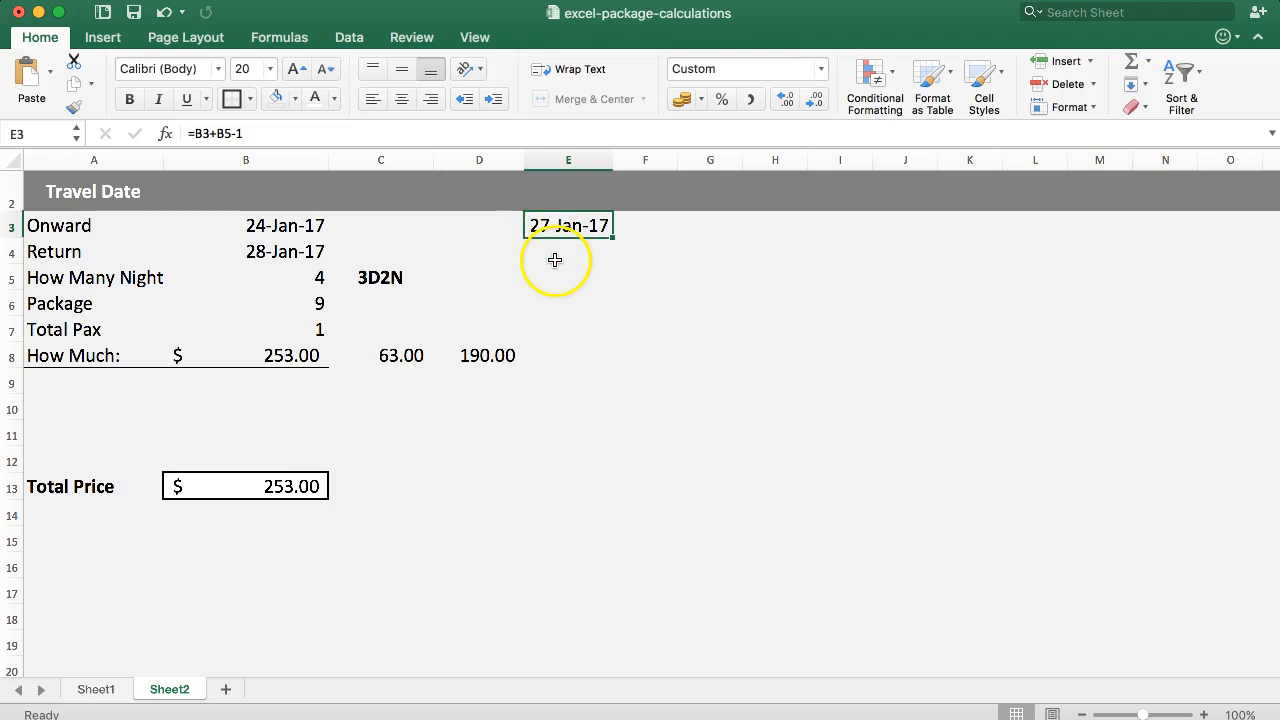
pyautogui.click(199, 135)
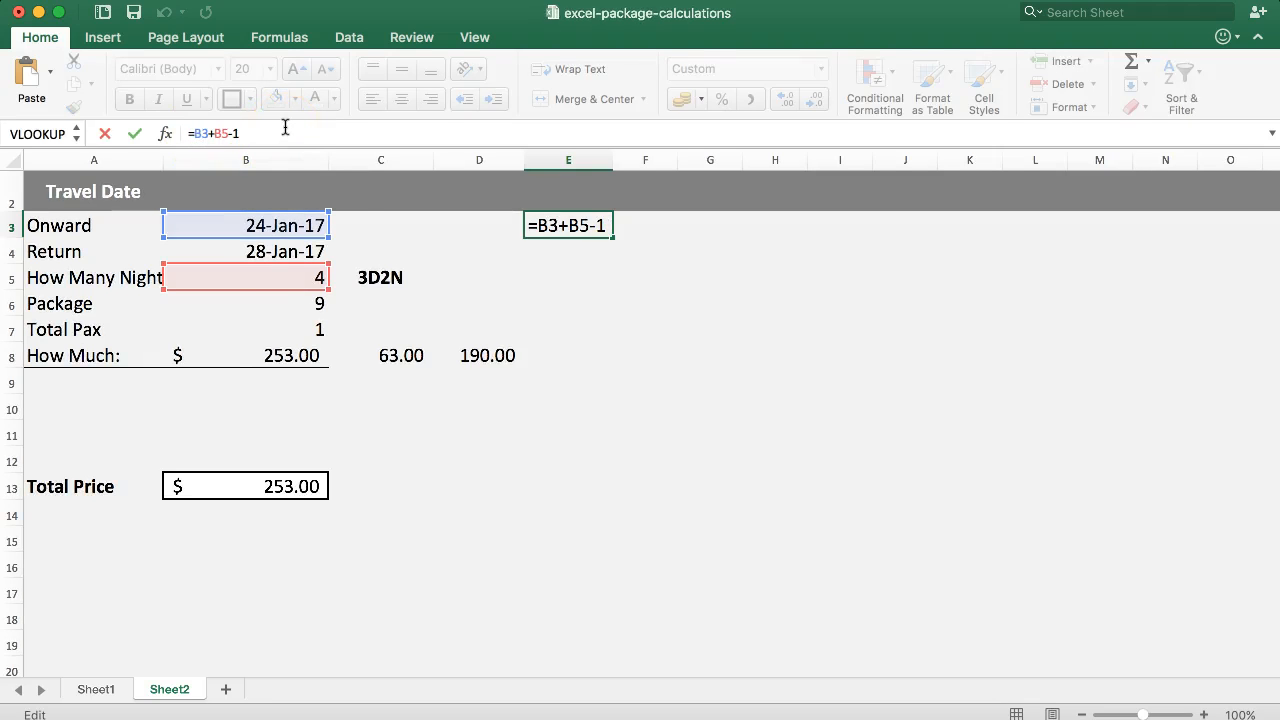
pyautogui.write('VLOOKUP(')
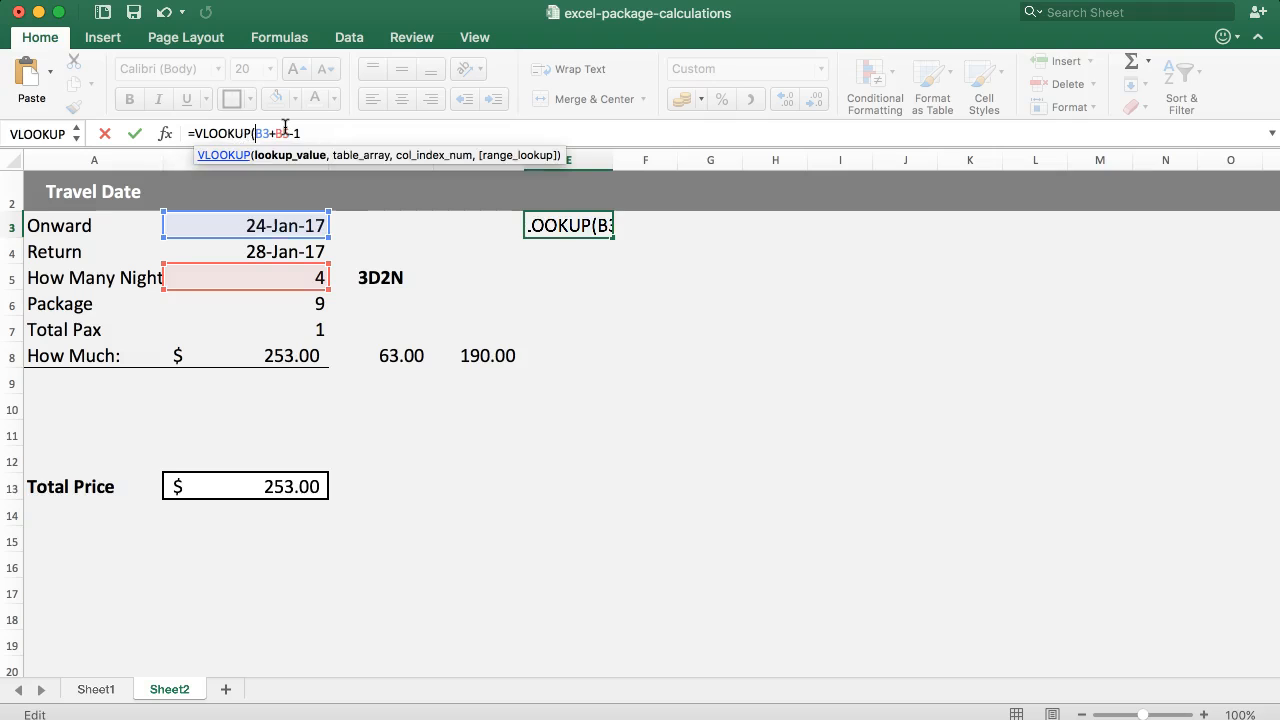
pyautogui.click(312, 132)
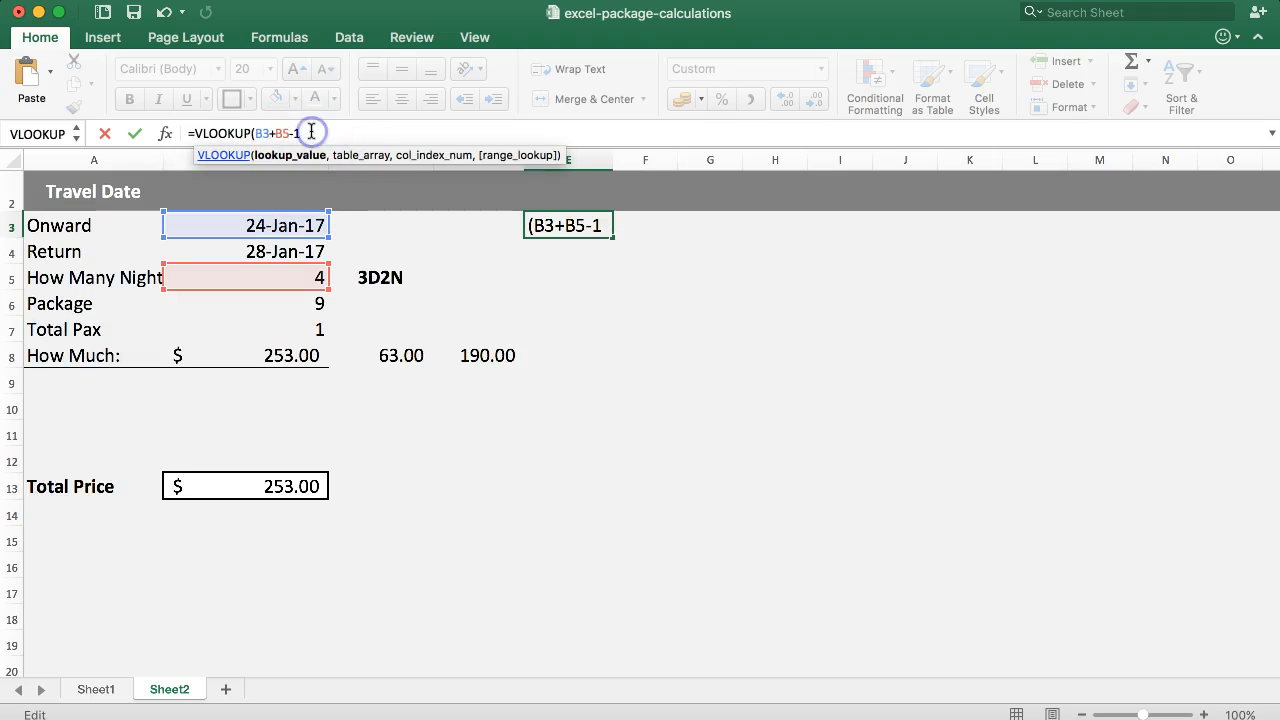
pyautogui.press('BackSpace')
pyautogui.write('1,')
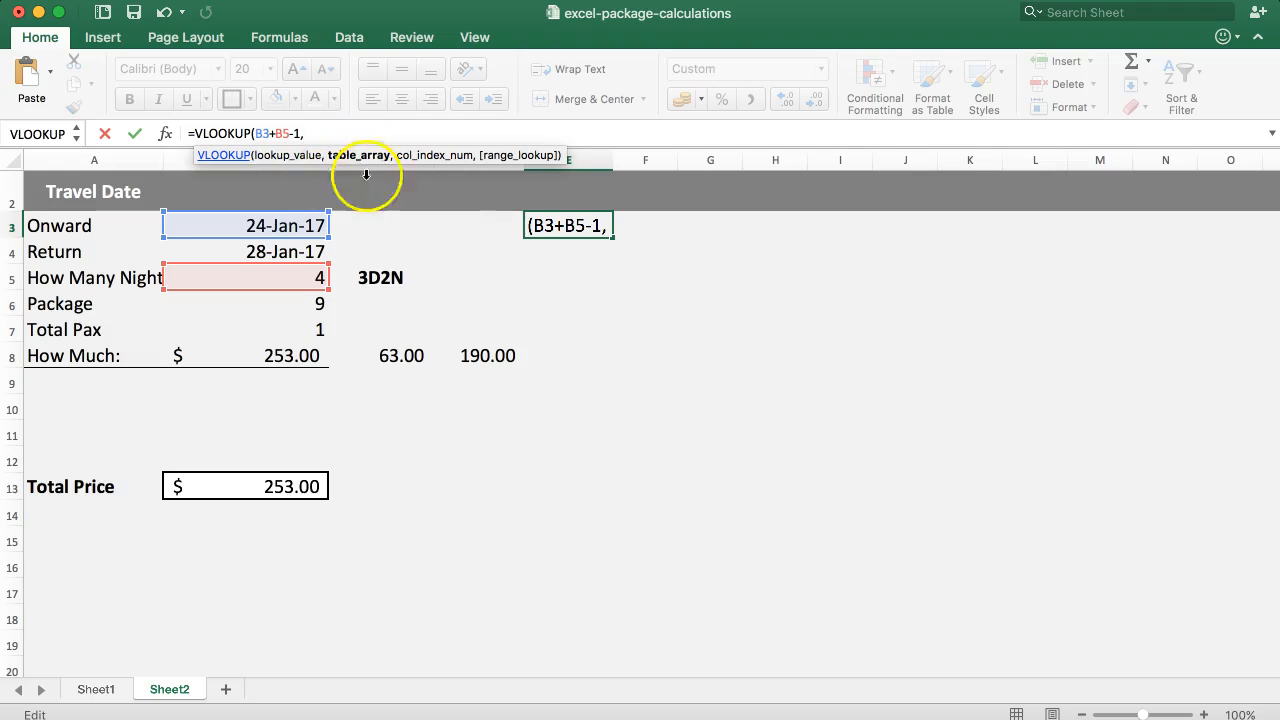
pyautogui.click(97, 689)
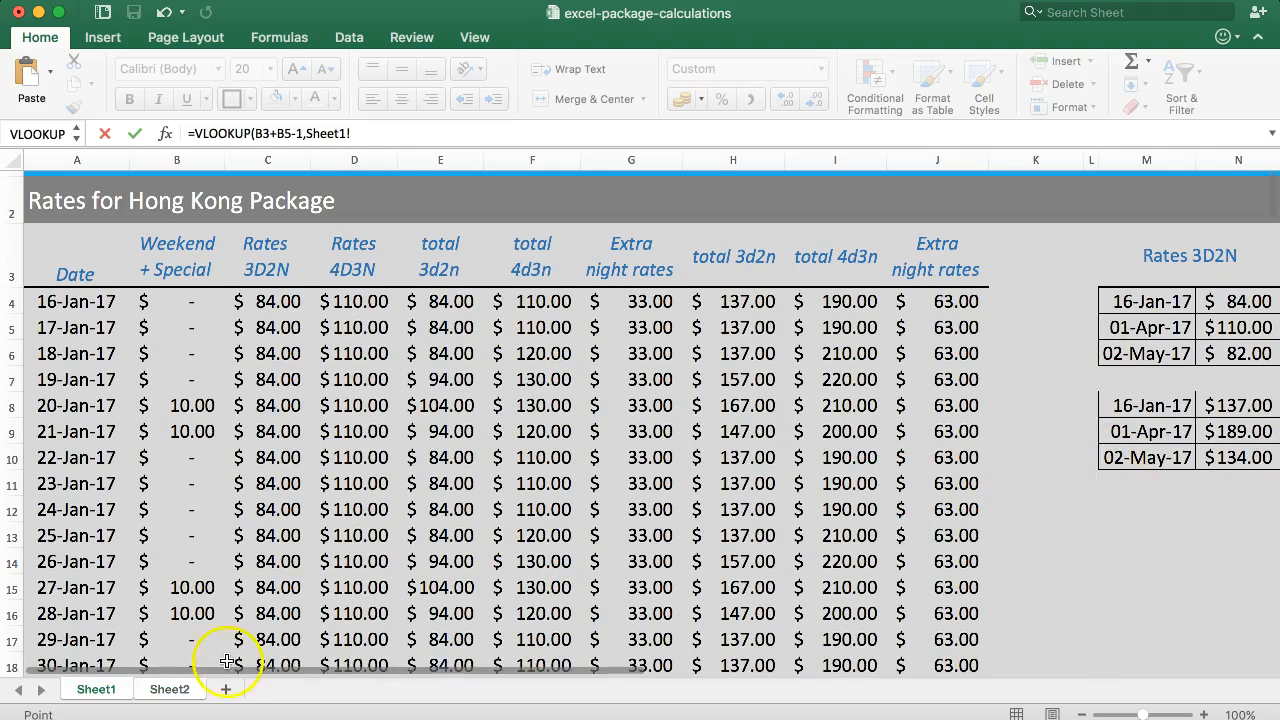
pyautogui.moveTo(294, 669); pyautogui.dragTo(783, 670)
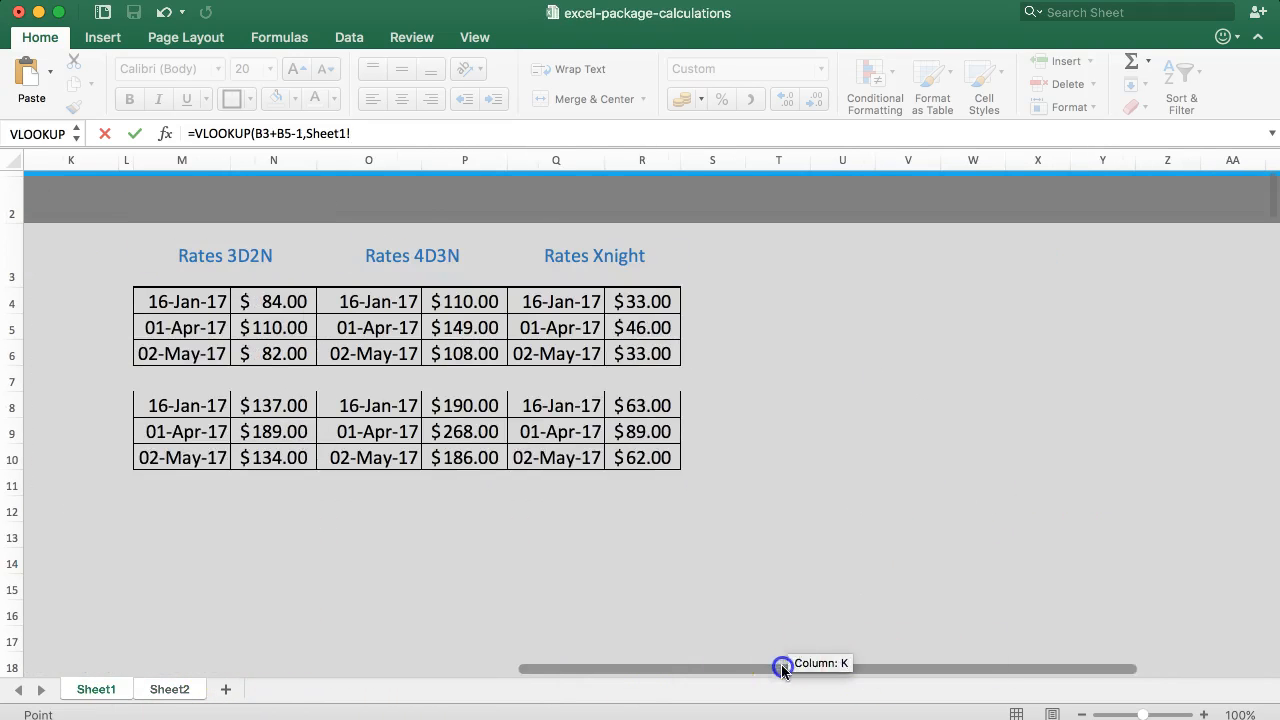
pyautogui.moveTo(540, 407); pyautogui.dragTo(667, 462)
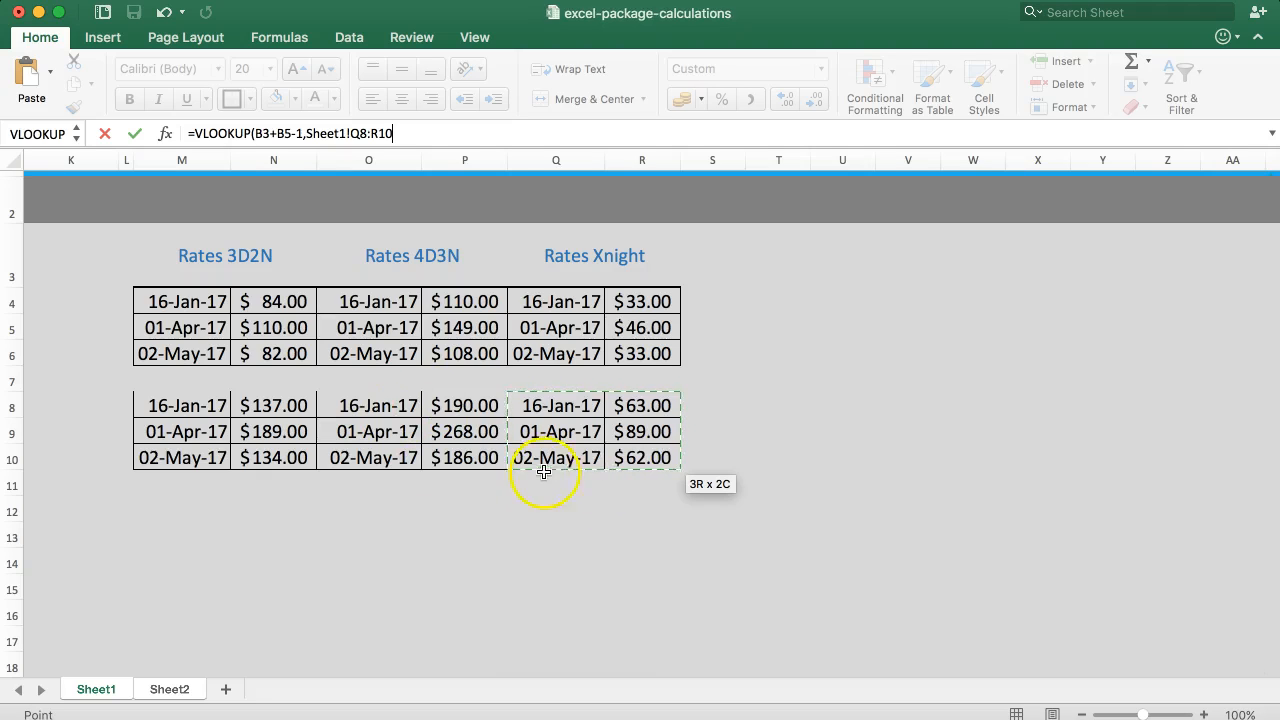
pyautogui.moveTo(651, 677); pyautogui.dragTo(117, 673)
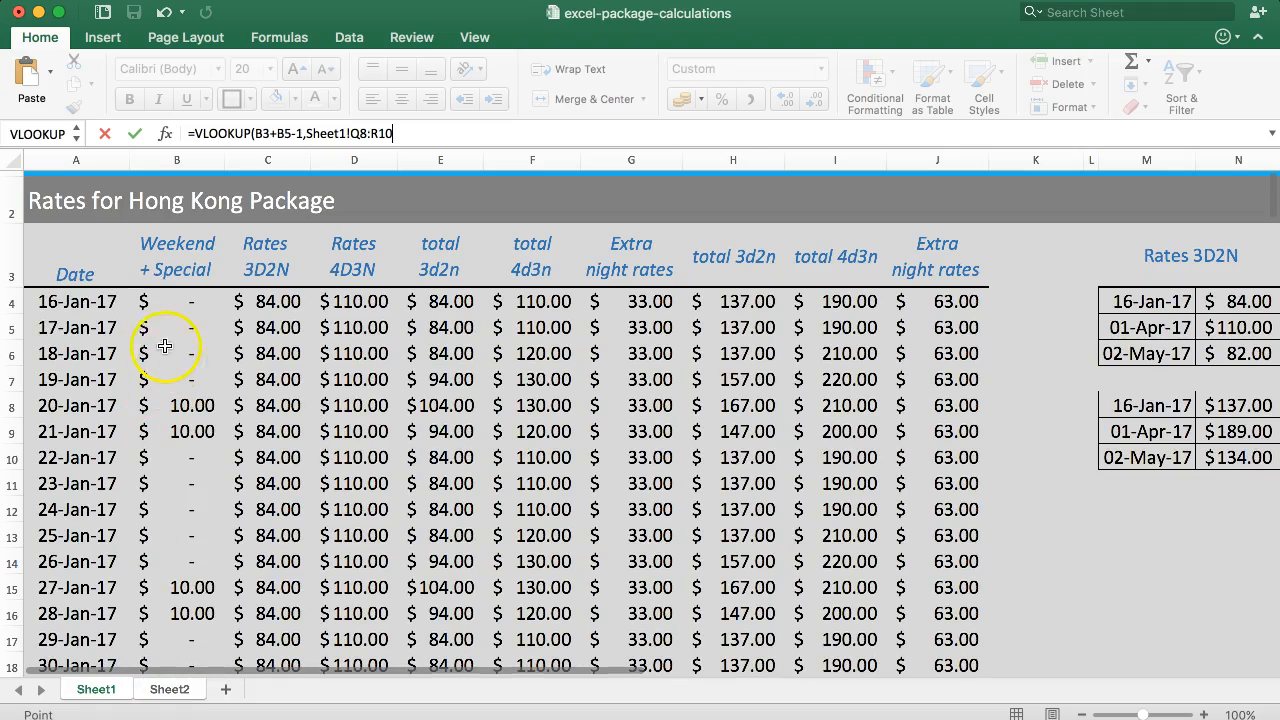
# Complete the E3 VLOOKUP with Sheet1!A4:B171 as the table array, column index 2 and 0 for an exact match.
pyautogui.moveTo(30, 300); pyautogui.dragTo(203, 625)
pyautogui.scroll(4, 245, 480)
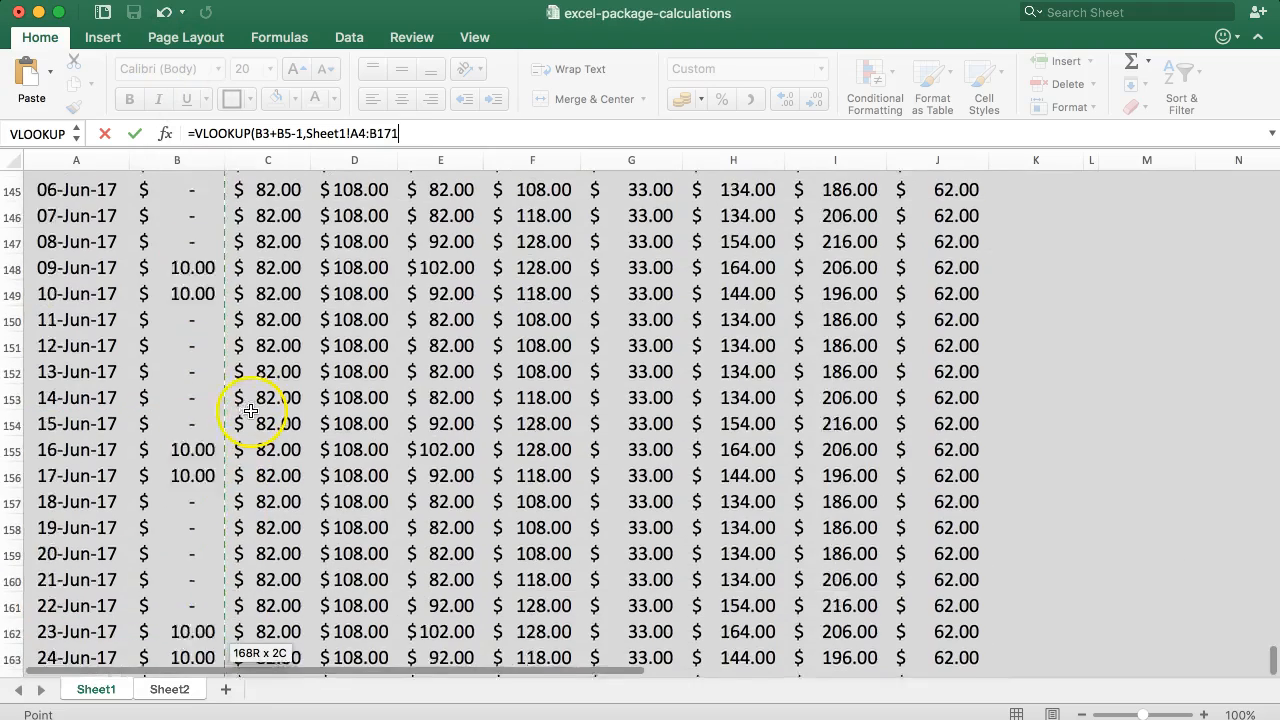
pyautogui.write(',')
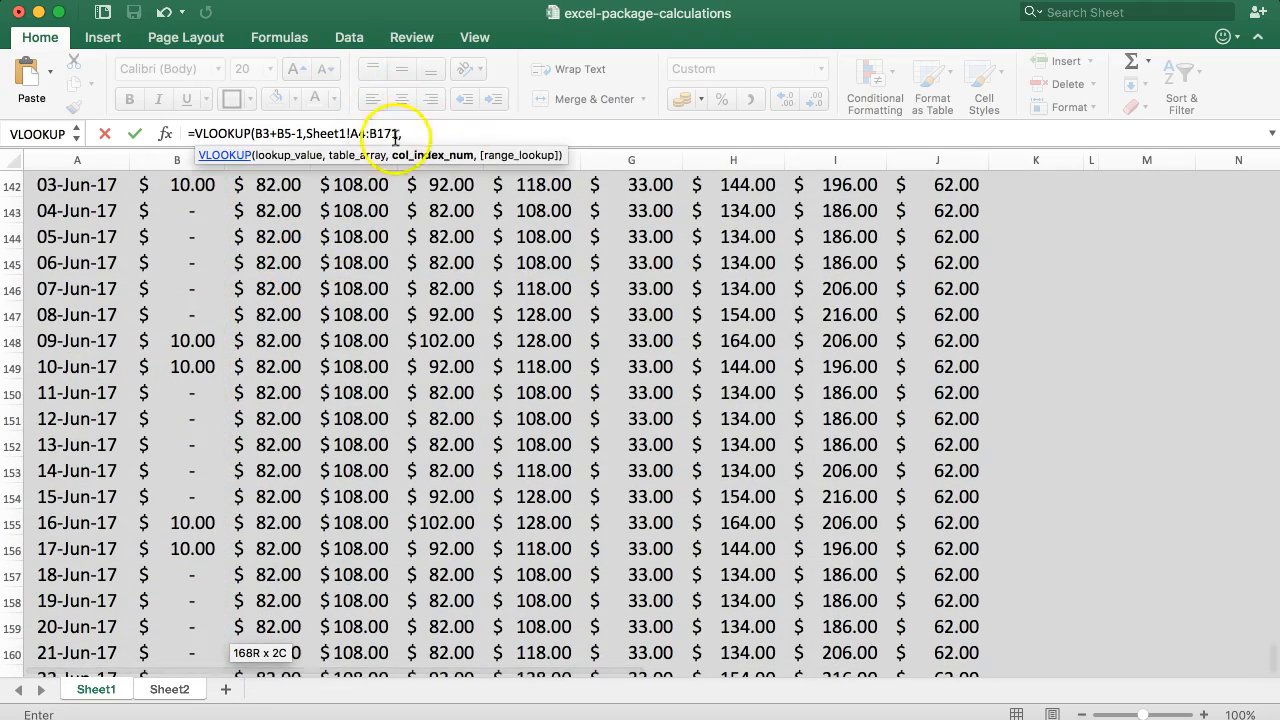
pyautogui.scroll(5, 157, 357)
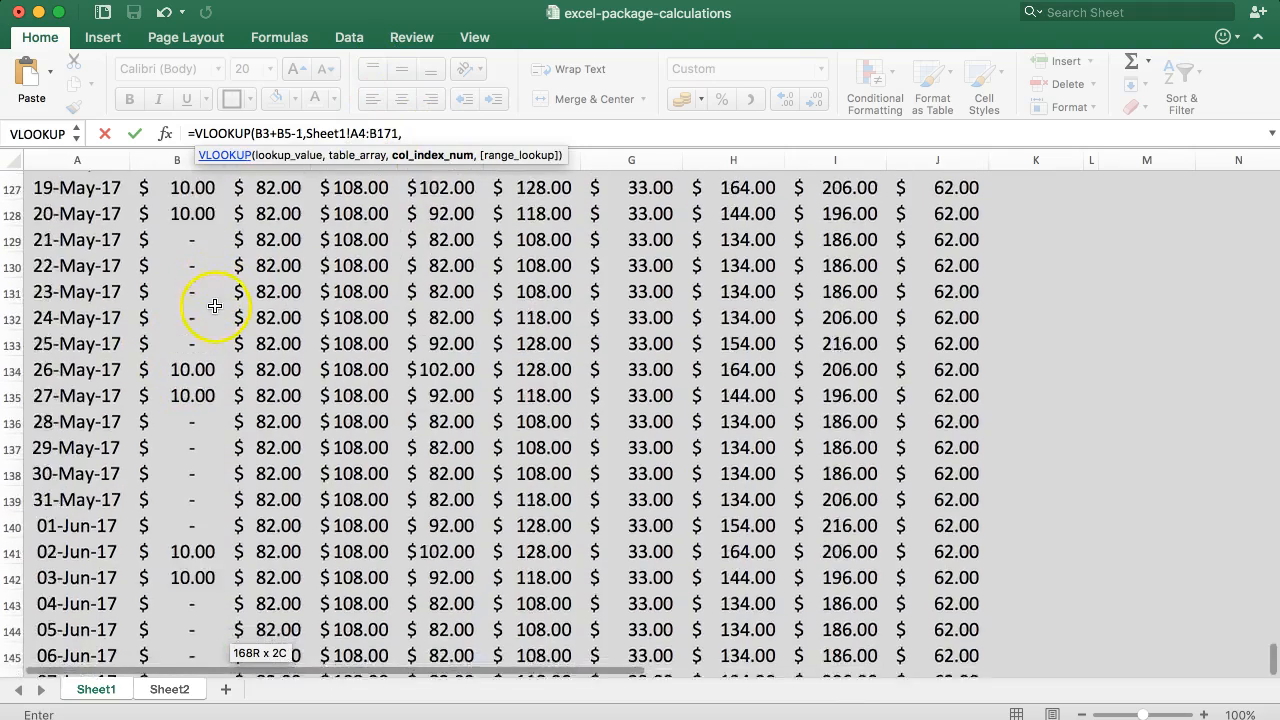
pyautogui.write('2')
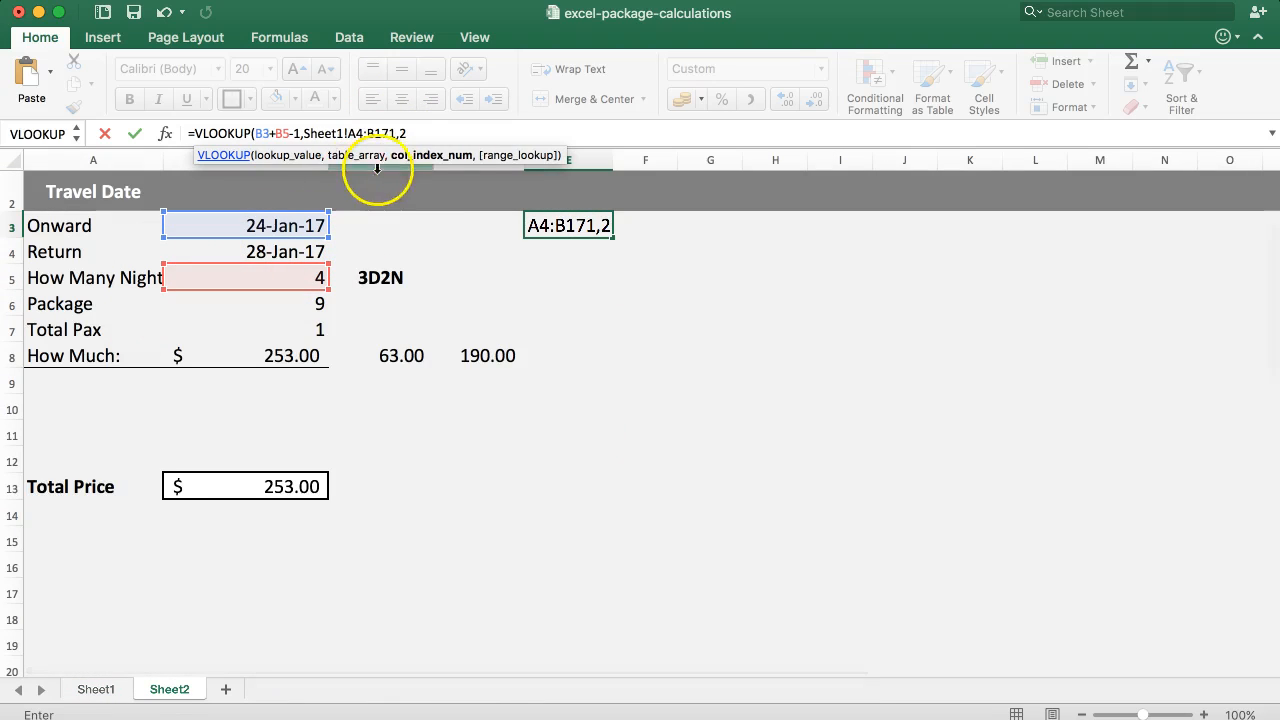
pyautogui.write(',')
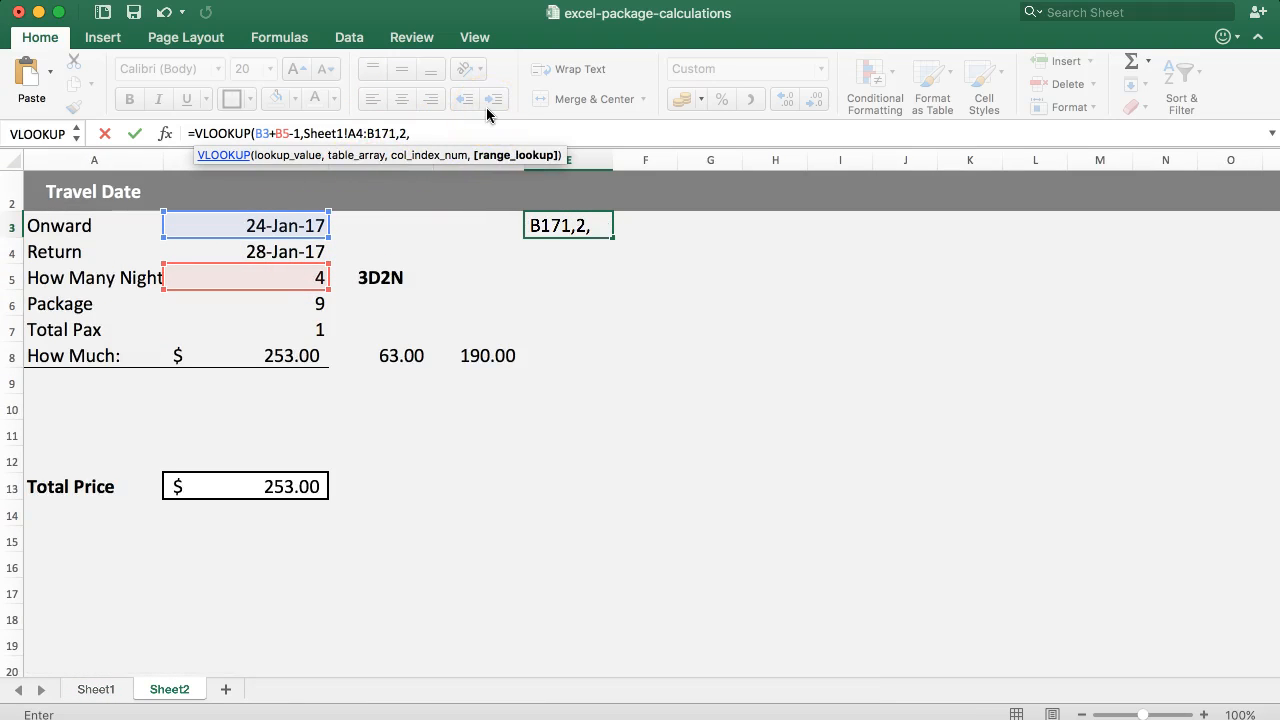
pyautogui.write('0)')
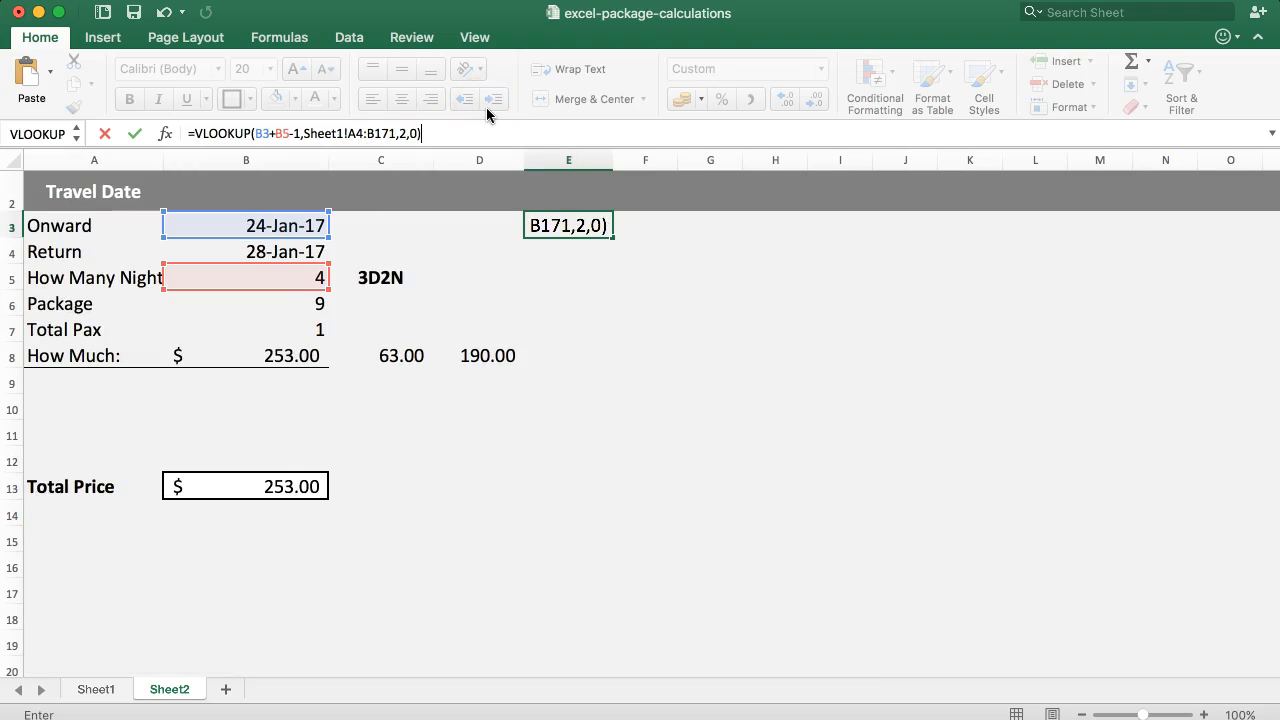
# Make the table range in the E3 formula absolute as Sheet1!$A$4:$B$171 and enter the formula.
pyautogui.click(347, 133)
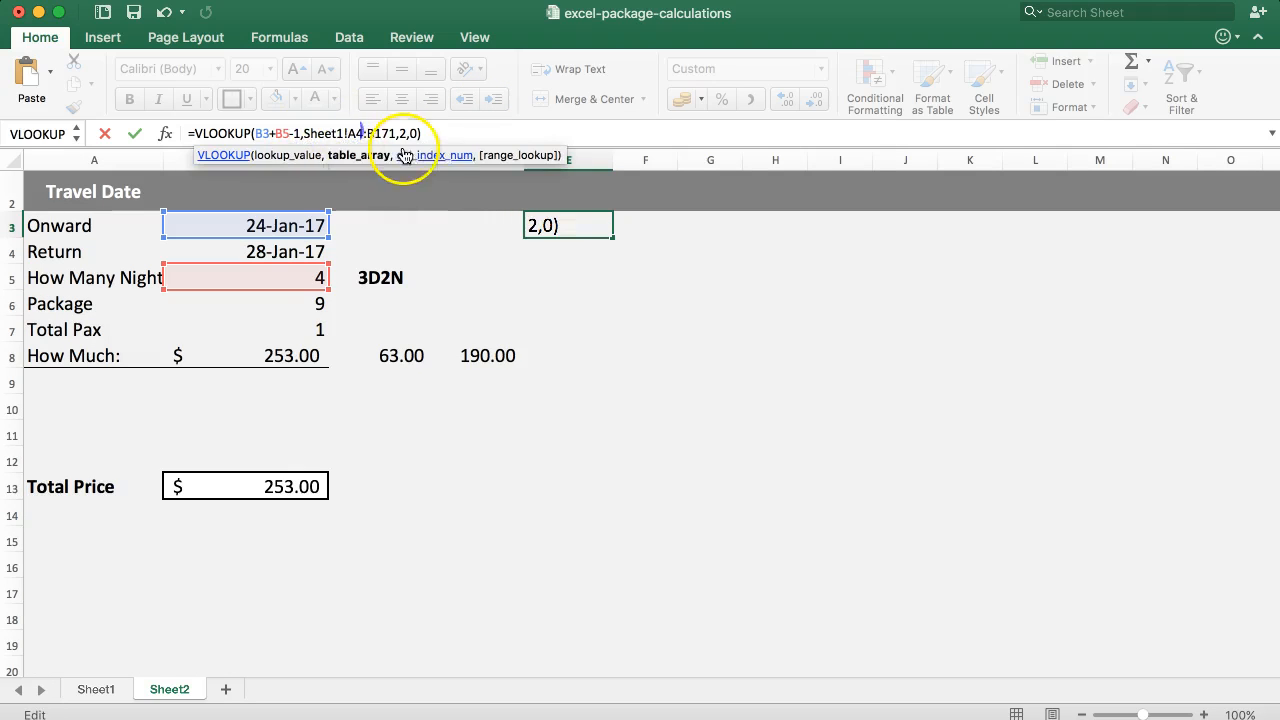
pyautogui.press('F4')
pyautogui.click(398, 133)
pyautogui.press('F4')
pyautogui.press('Return')
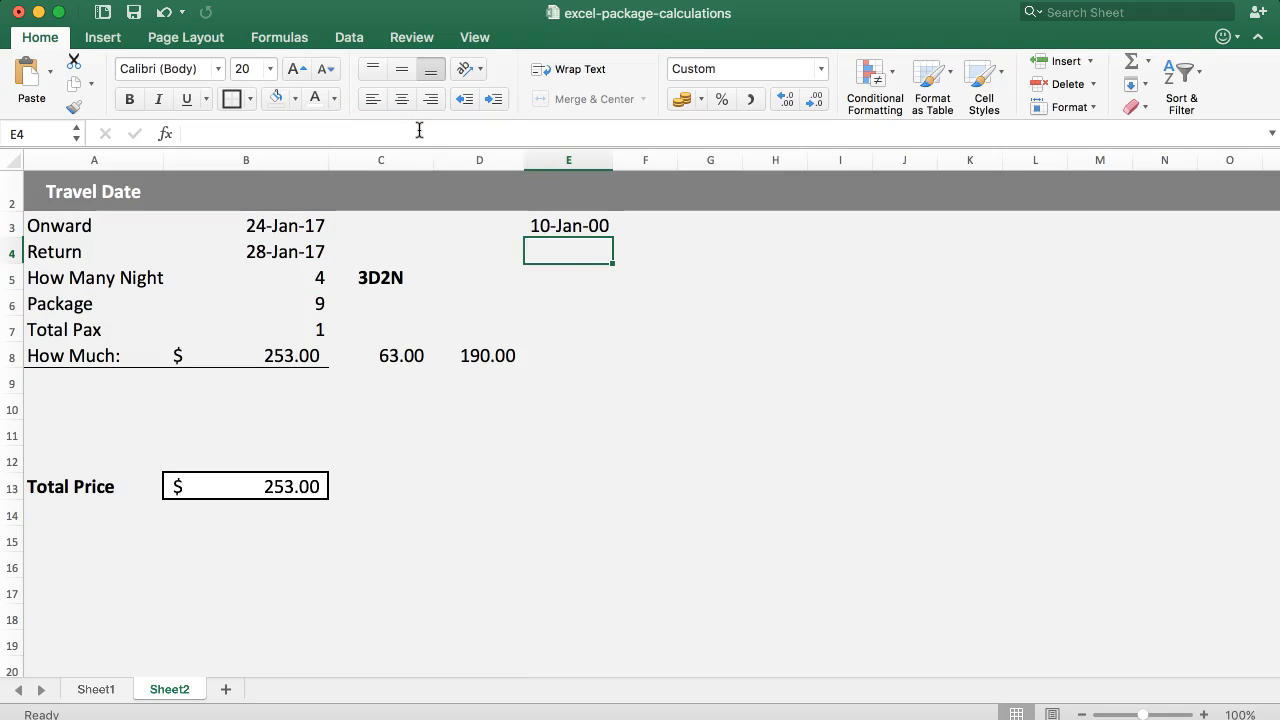
# Format the E3 surcharge as an accounting amount and copy the dollar formatting from B8 onto it.
pyautogui.click(566, 227)
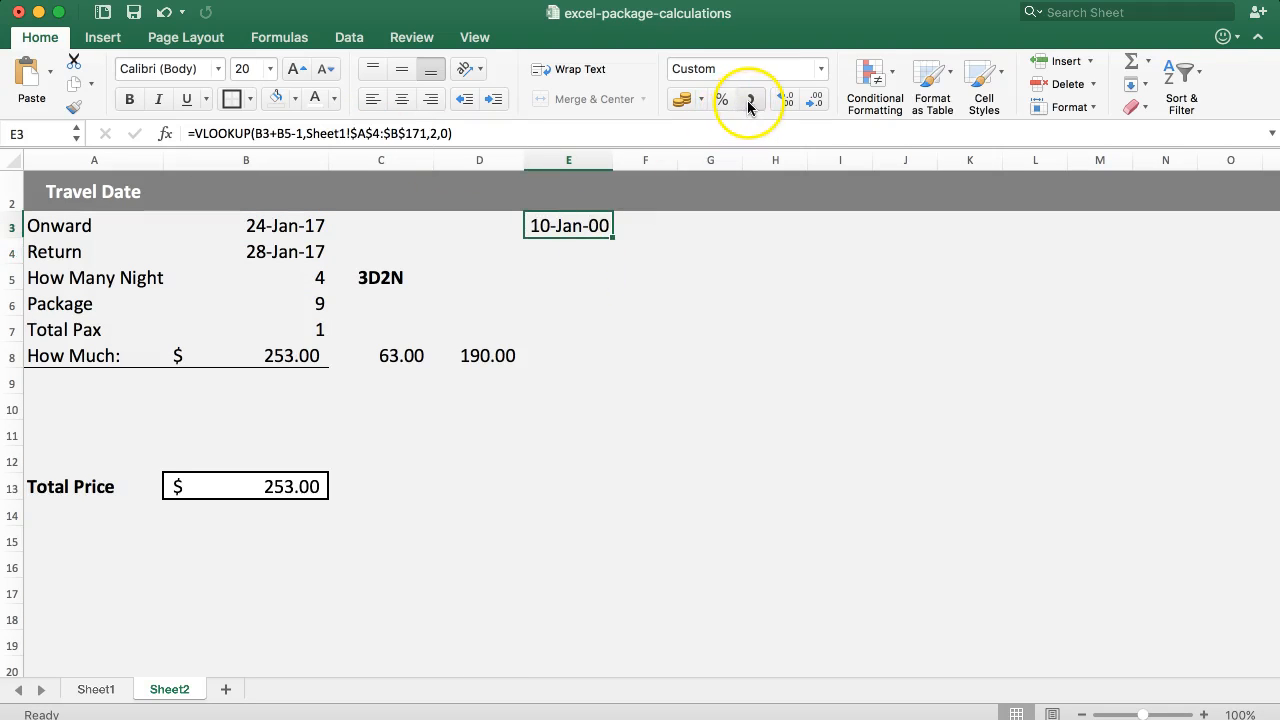
pyautogui.click(749, 102)
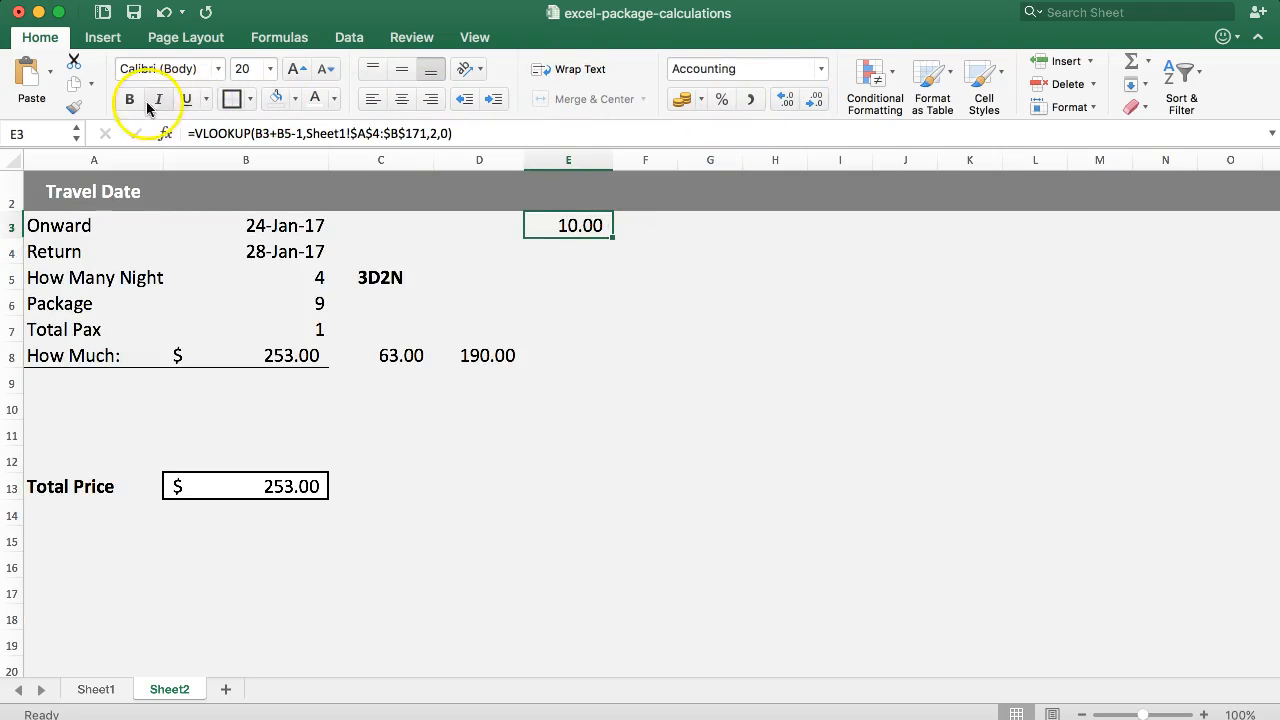
pyautogui.click(295, 358)
pyautogui.click(380, 355)
pyautogui.click(251, 366)
pyautogui.click(74, 107)
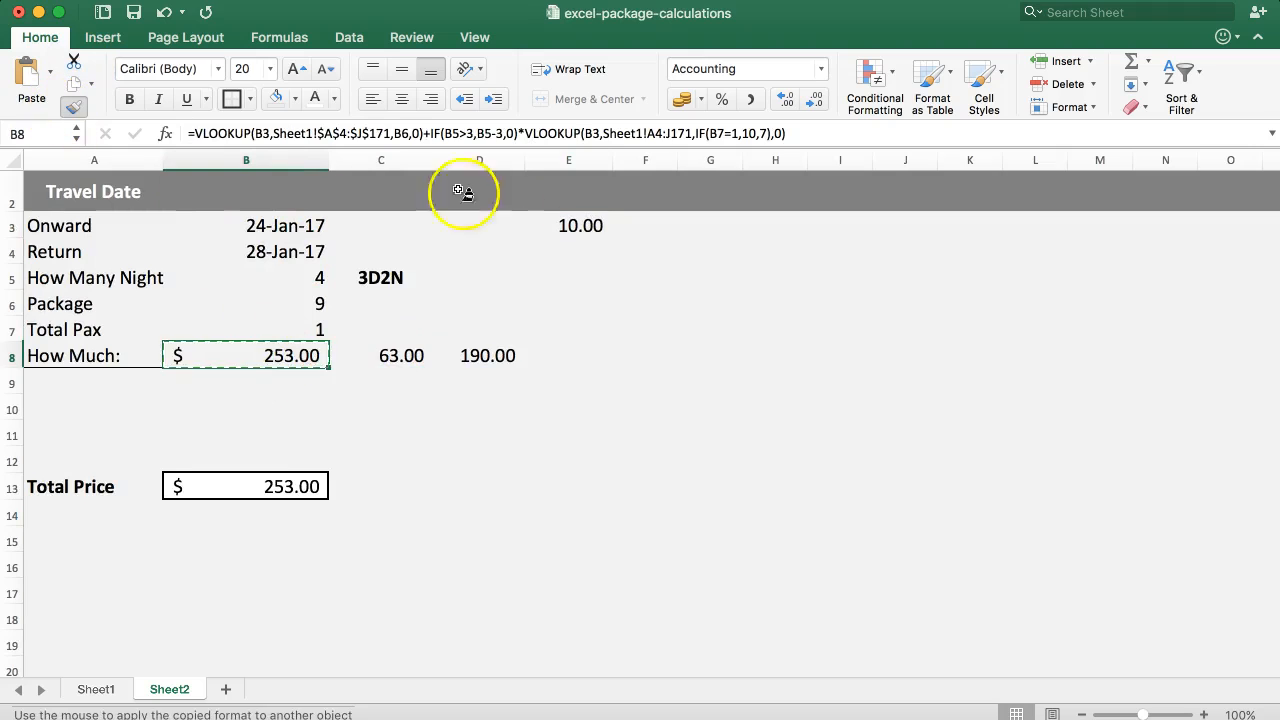
pyautogui.click(565, 224)
pyautogui.press('Return')
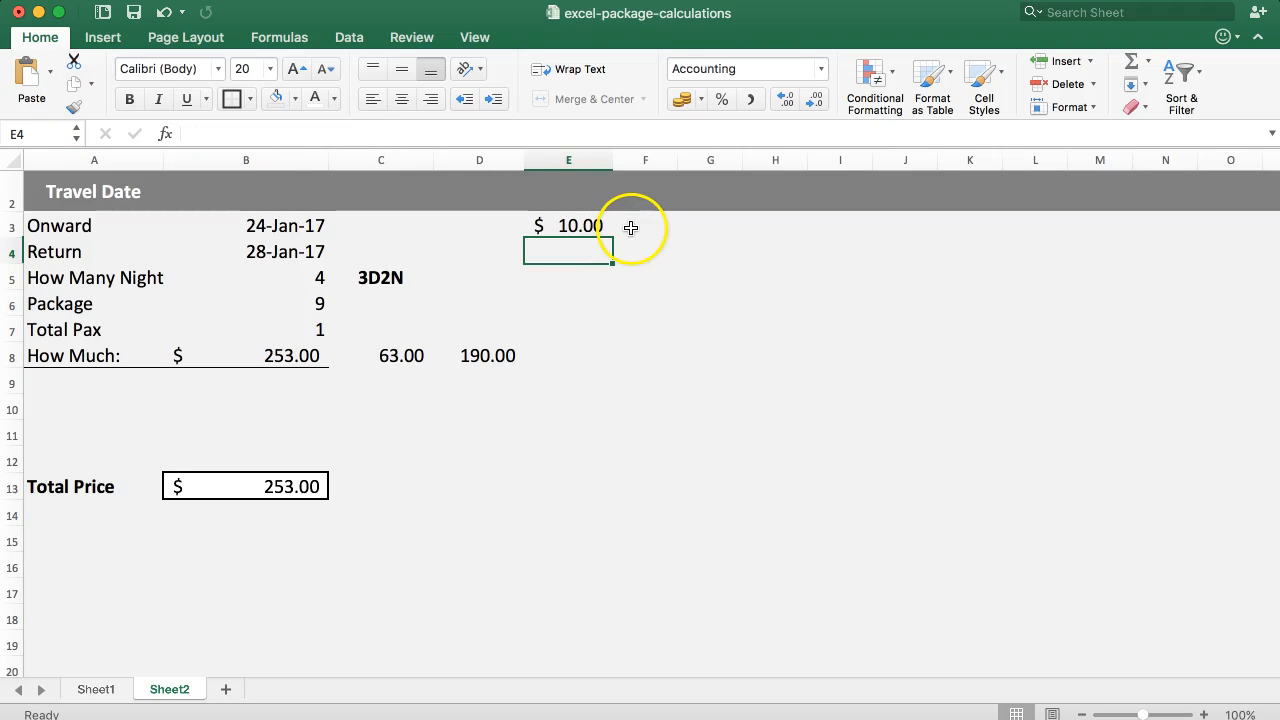
# Review the price in B8 and its components in C8 and D8 alongside the surcharge lookup in E3.
pyautogui.click(497, 358)
pyautogui.click(562, 355)
pyautogui.click(562, 227)
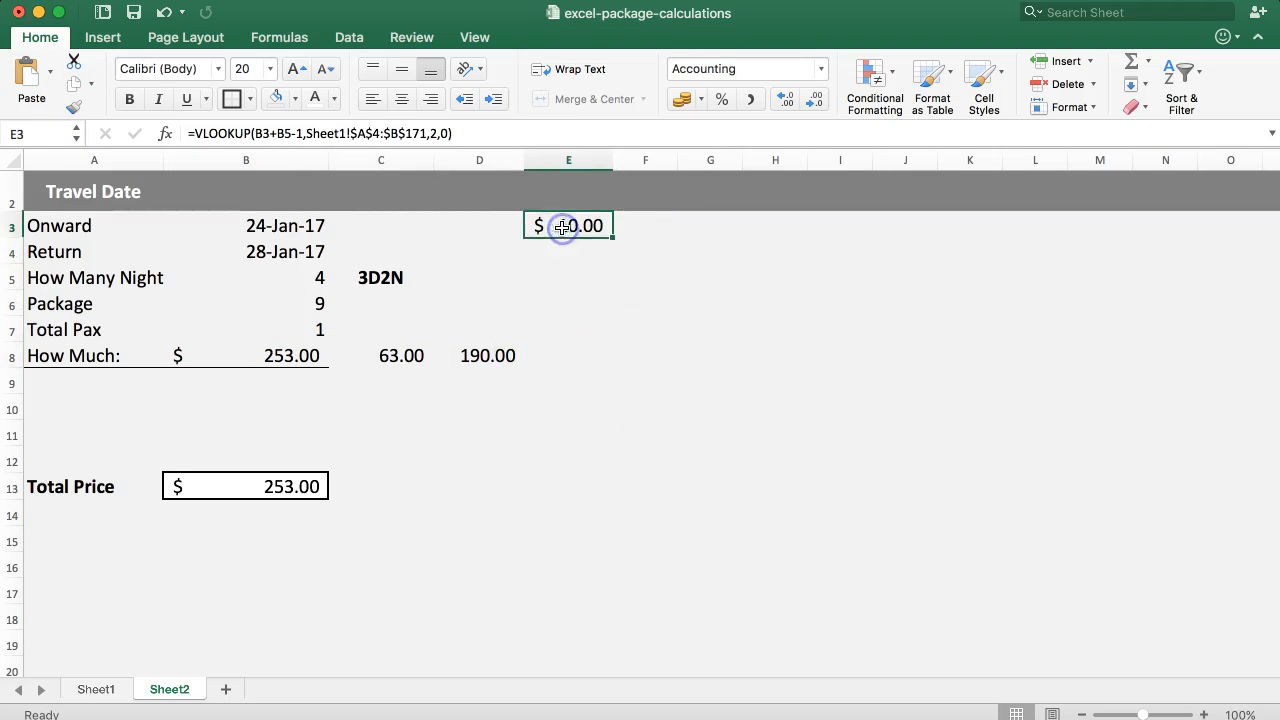
pyautogui.click(482, 353)
pyautogui.click(400, 355)
pyautogui.click(252, 355)
pyautogui.click(478, 355)
pyautogui.click(566, 347)
pyautogui.click(299, 353)
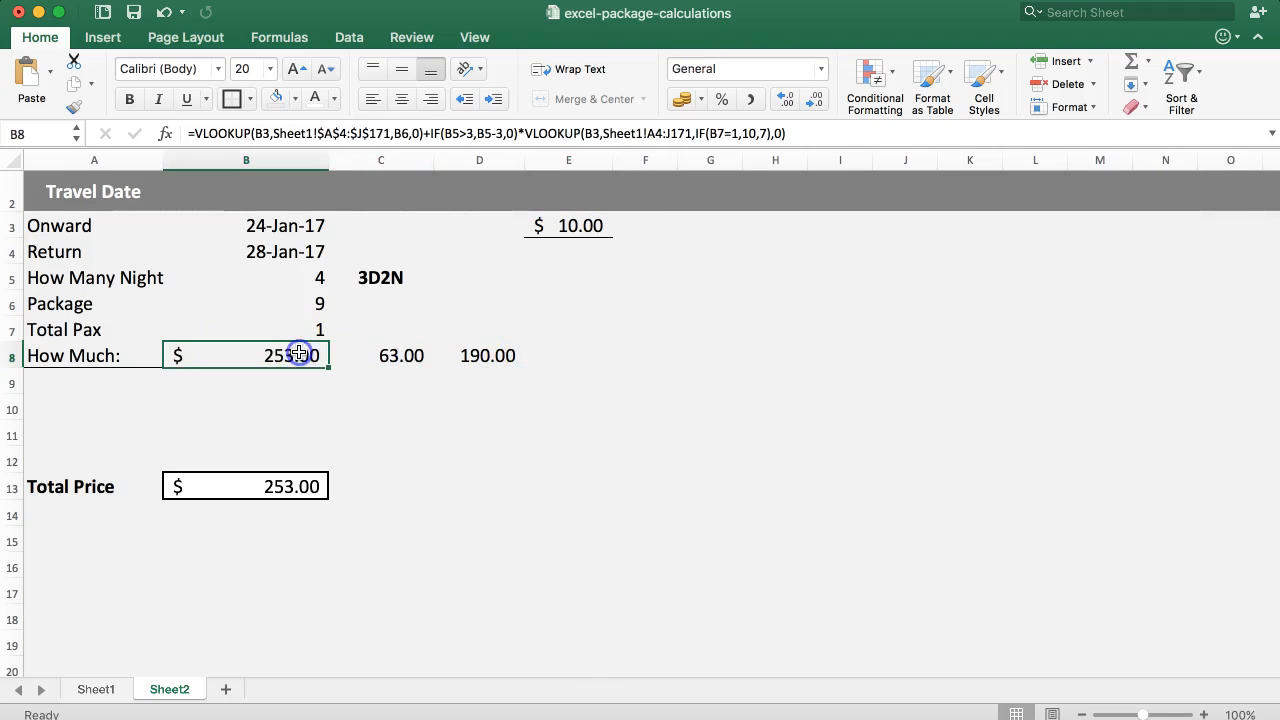
pyautogui.click(560, 228)
pyautogui.click(380, 357)
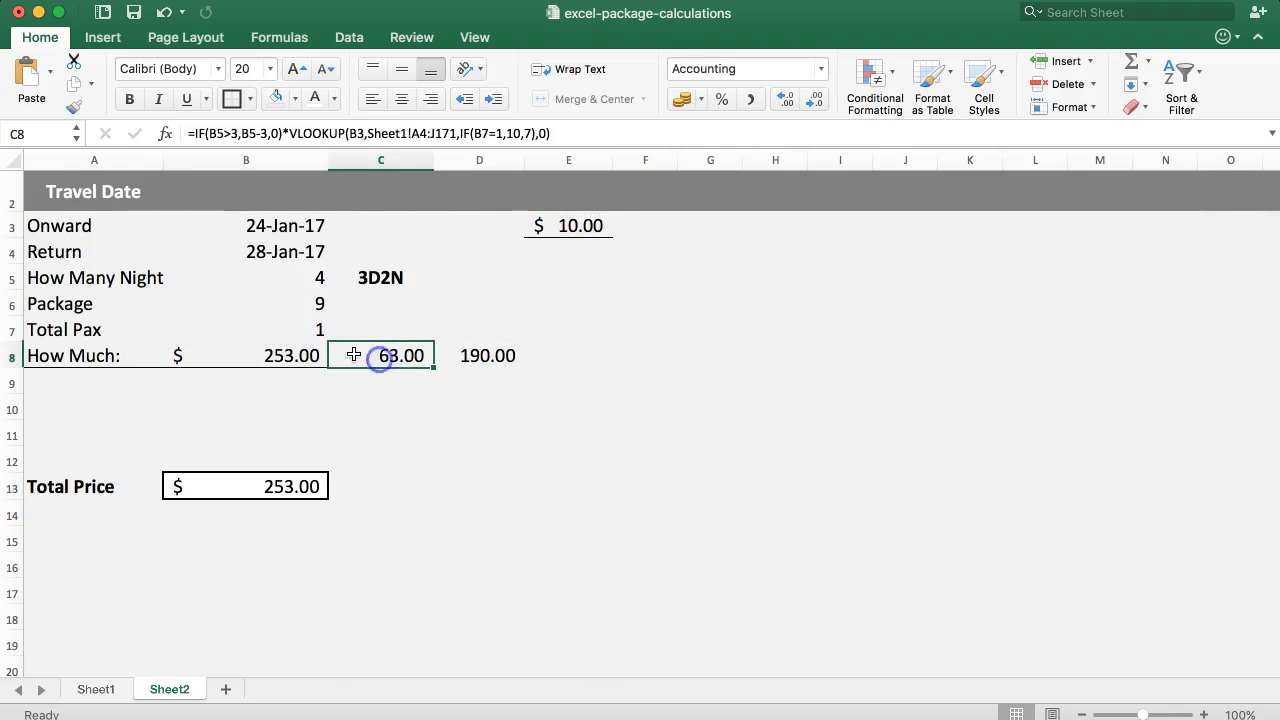
pyautogui.click(512, 358)
# Enter =IF(B7=1,E3*2,E3) in E8 to double the weekend surcharge for a single traveller.
pyautogui.click(571, 357)
pyautogui.write('=')
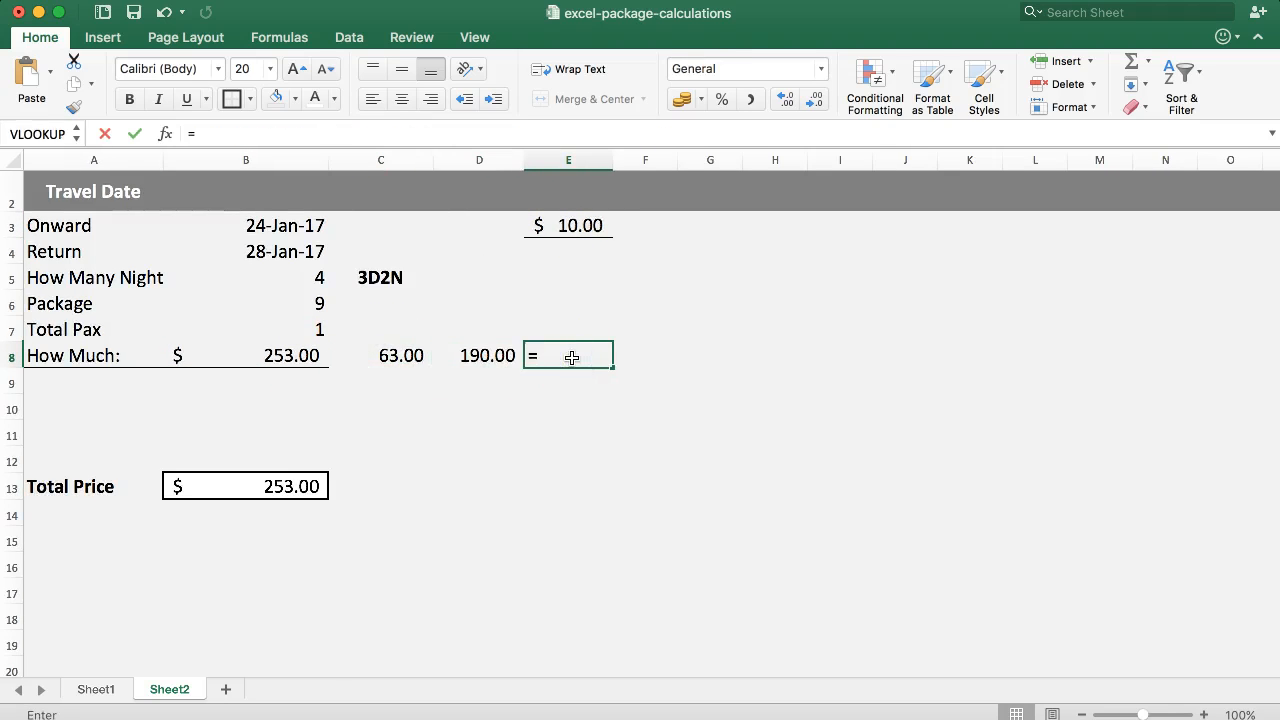
pyautogui.click(573, 225)
pyautogui.press('BackSpace')
pyautogui.press('BackSpace')
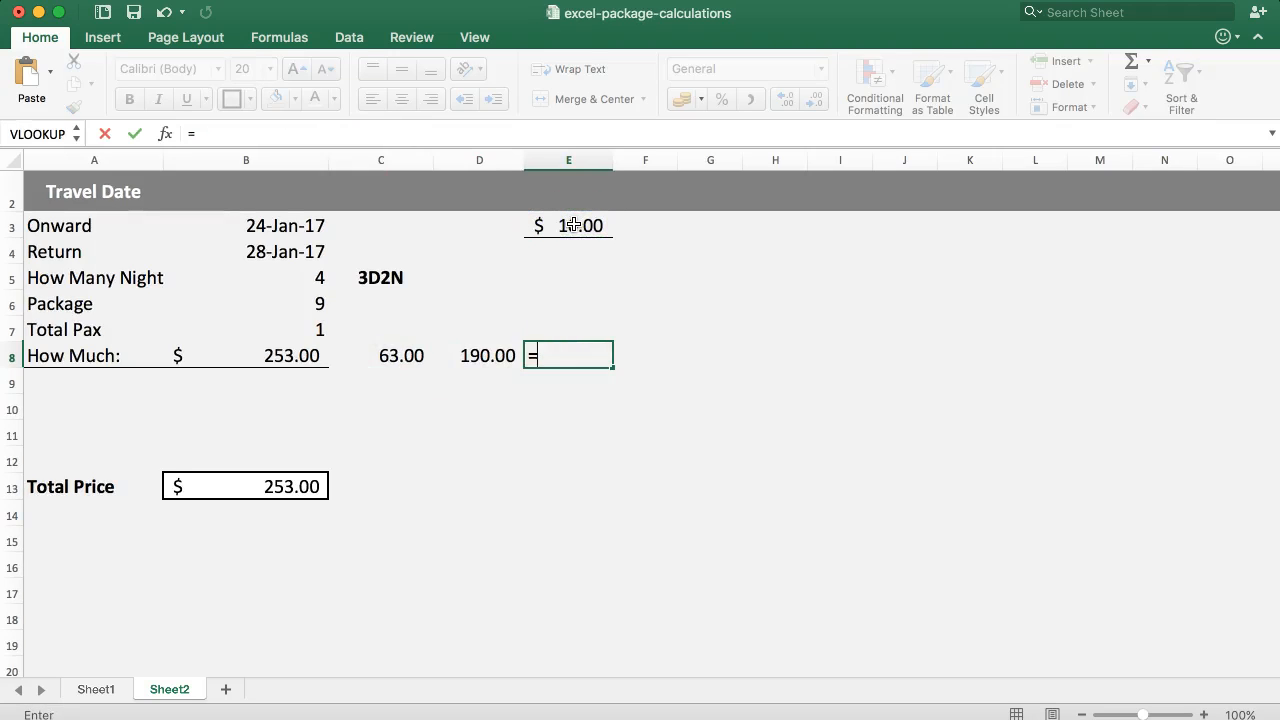
pyautogui.write('if(')
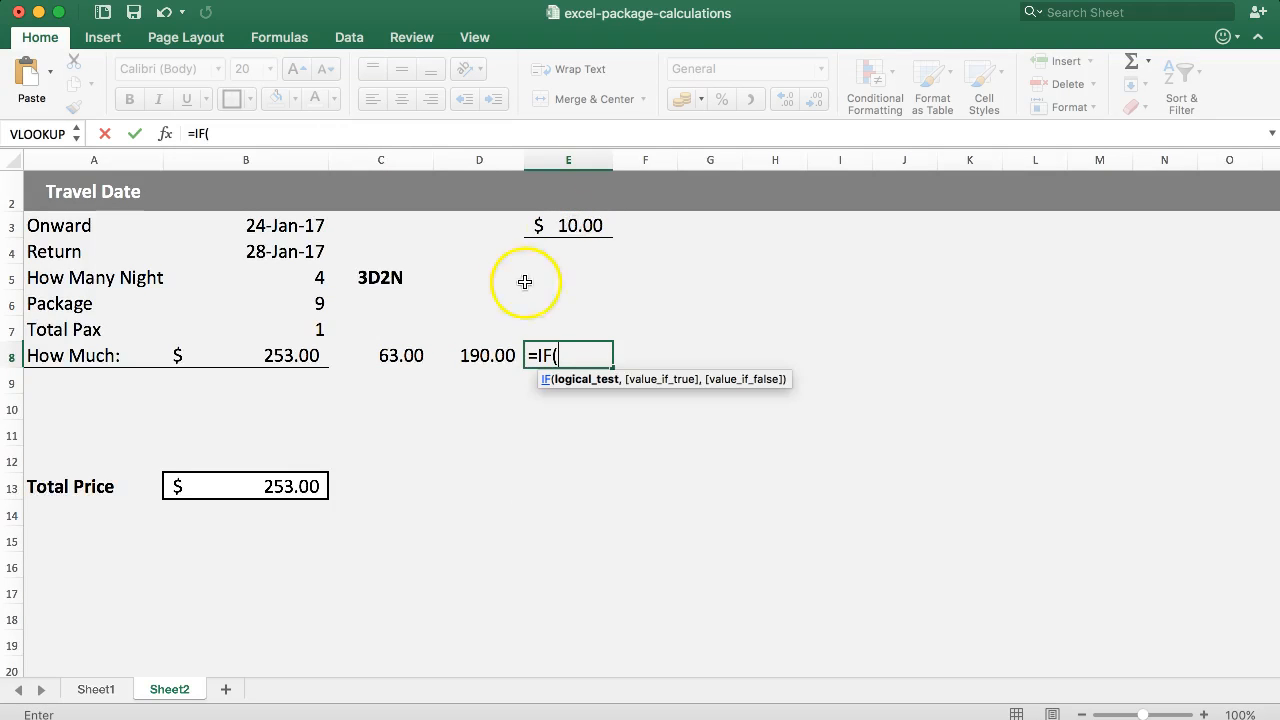
pyautogui.click(314, 329)
pyautogui.write('=1')
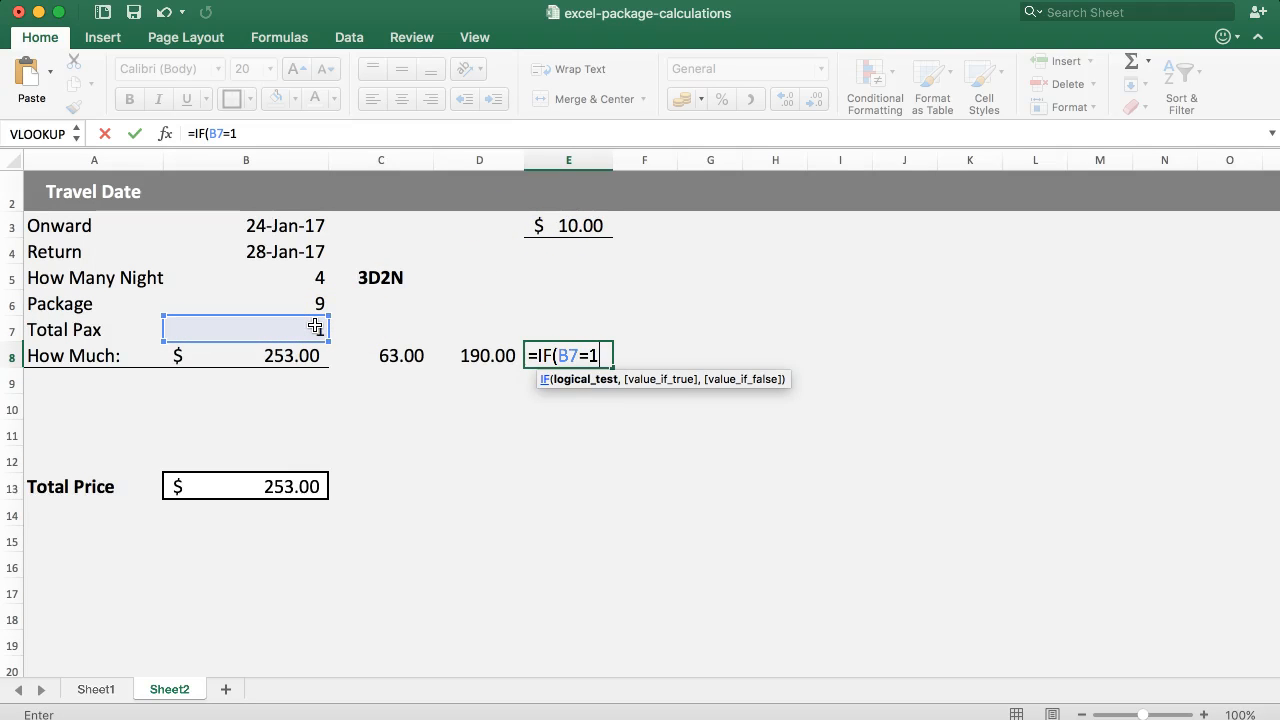
pyautogui.write(',')
pyautogui.click(538, 229)
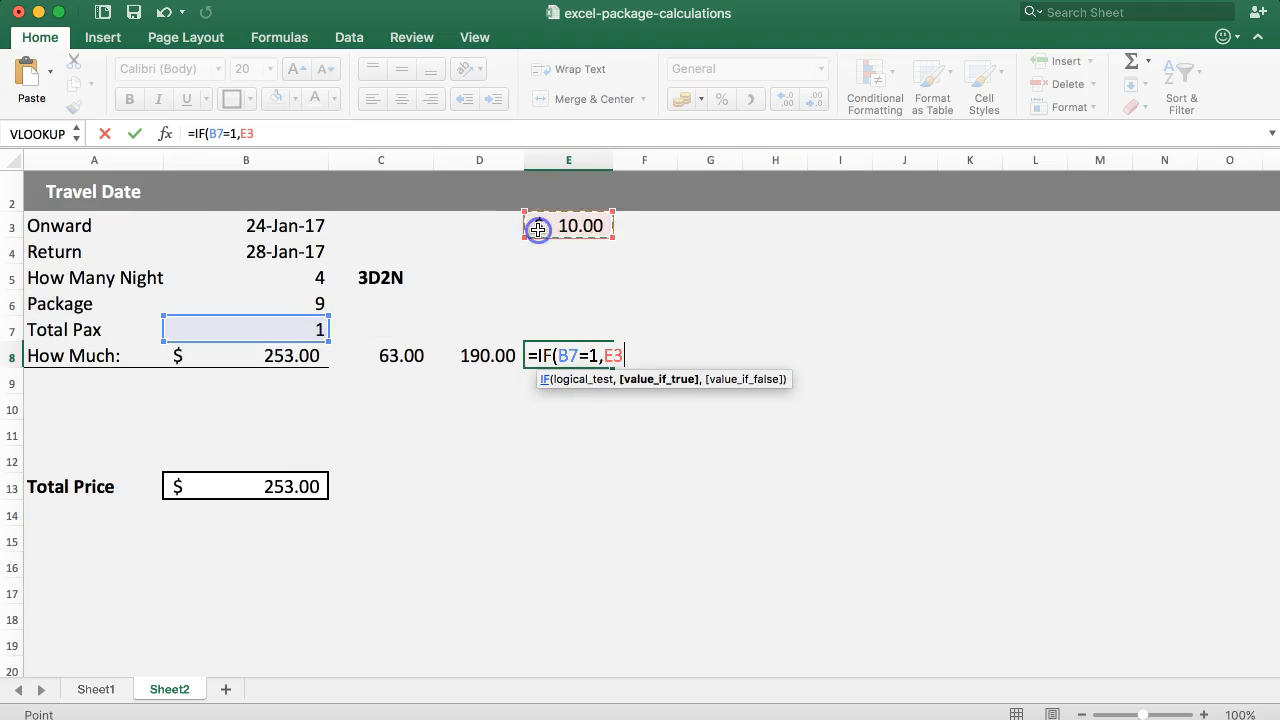
pyautogui.write('*2,')
pyautogui.click(568, 216)
pyautogui.press('Return')
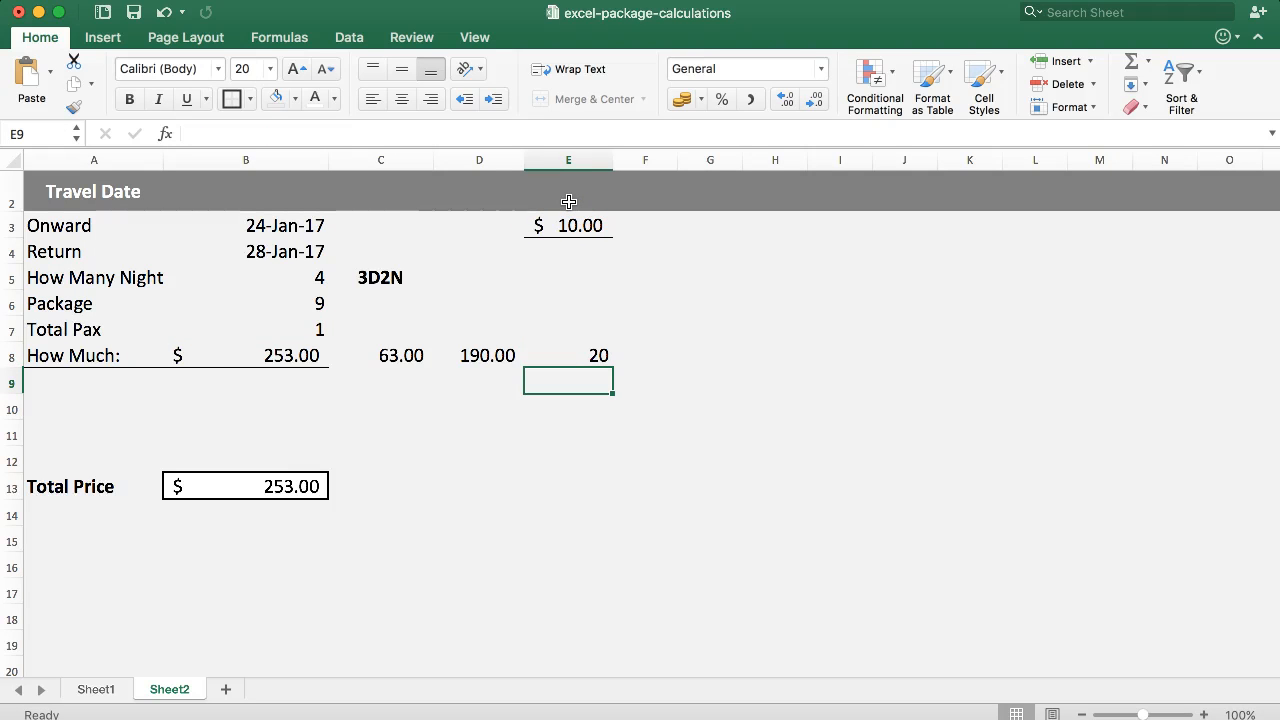
# Append +E8 to the How Much formula in B8 and check the total price in B13.
pyautogui.click(266, 360)
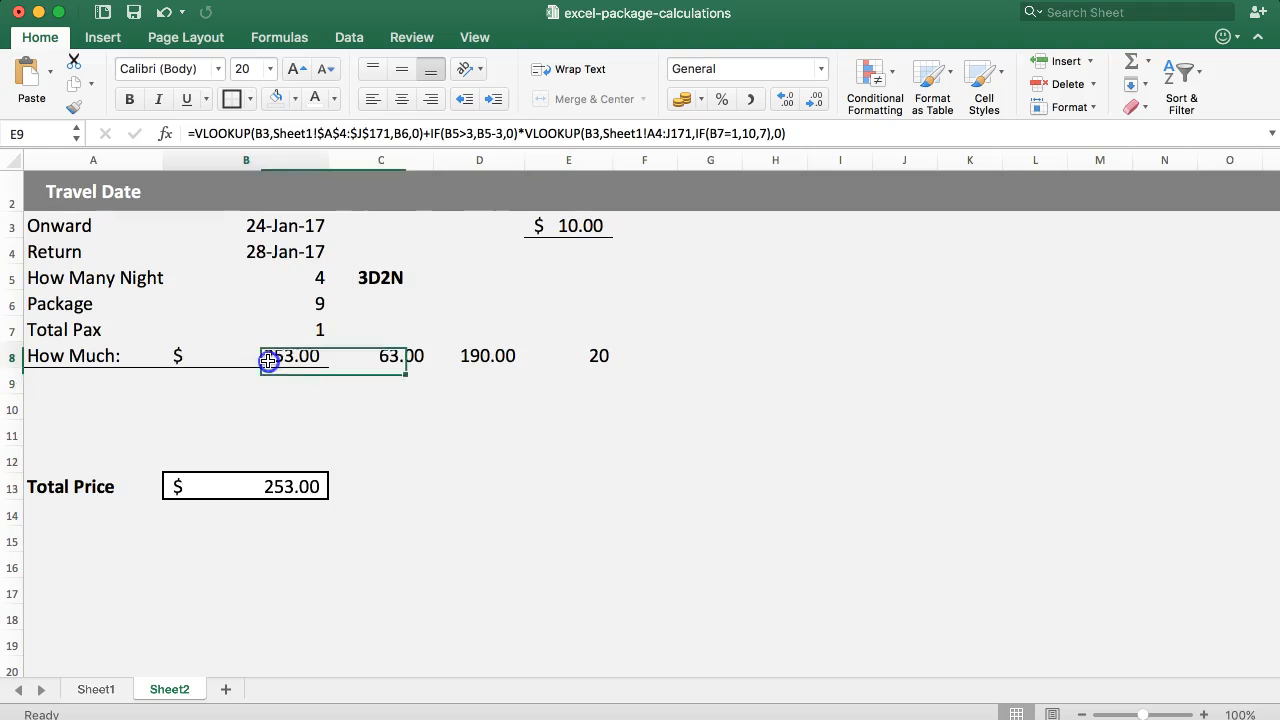
pyautogui.click(325, 355)
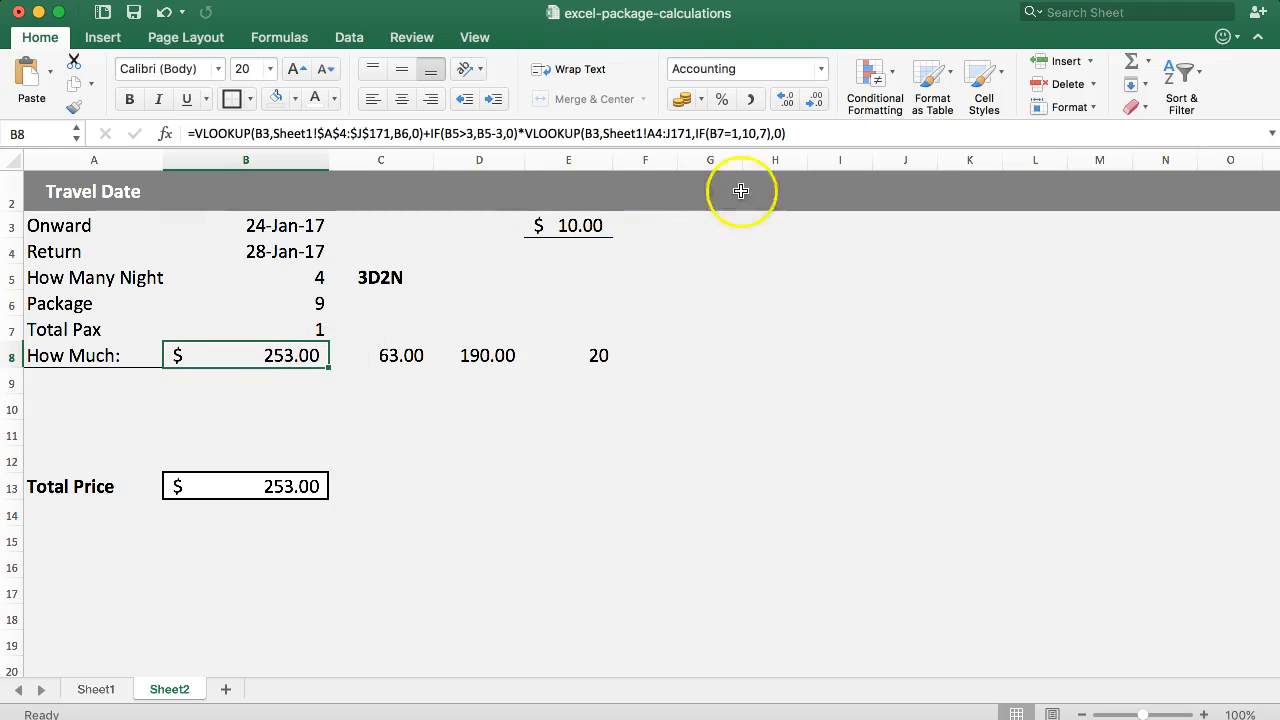
pyautogui.click(812, 132)
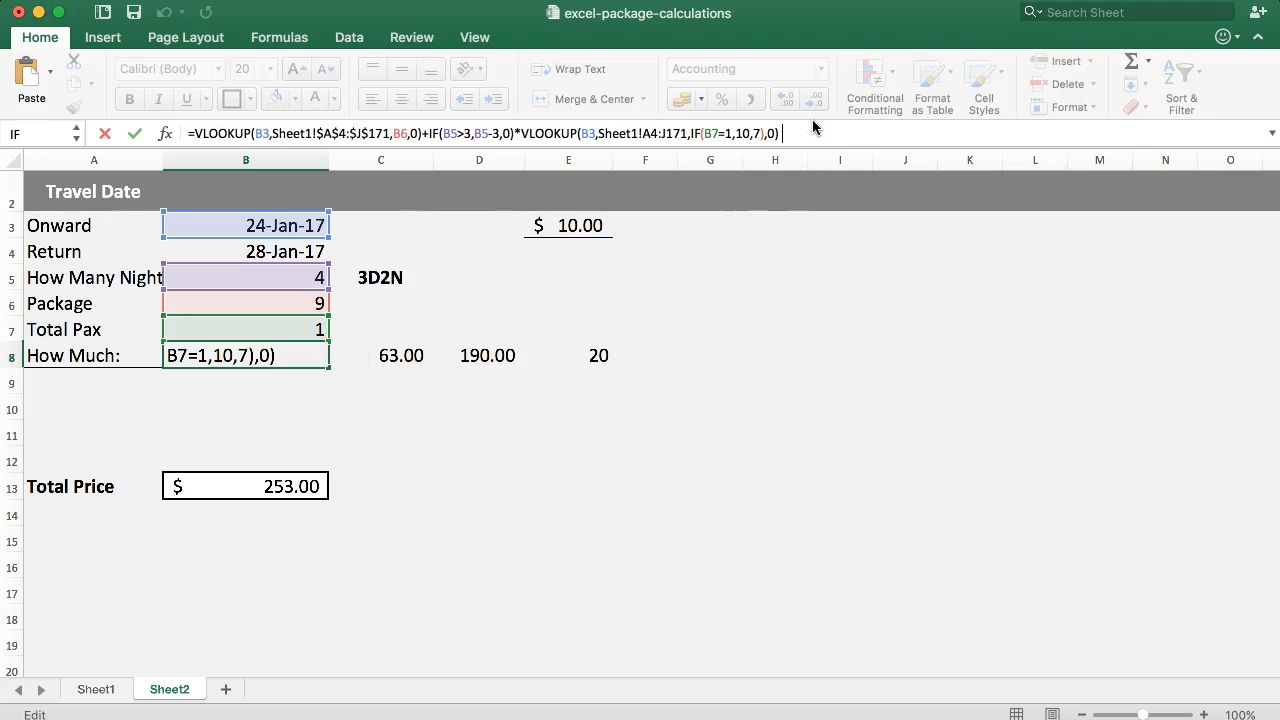
pyautogui.write('+')
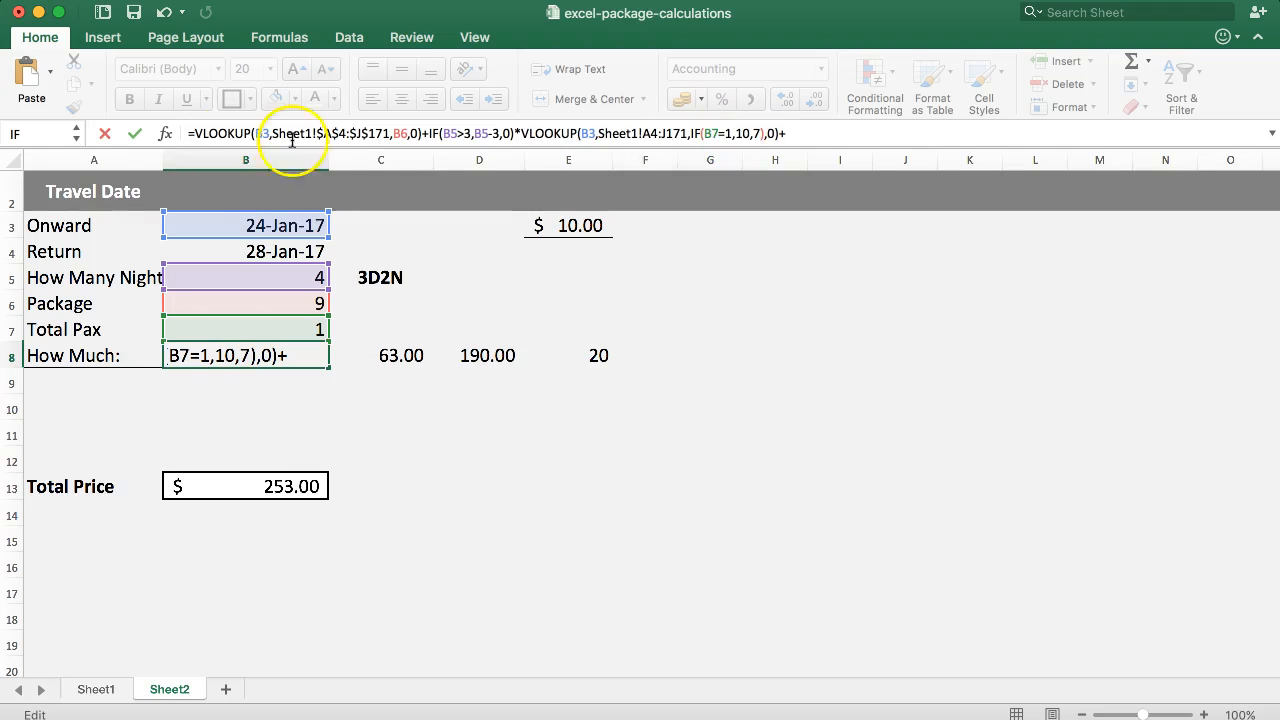
pyautogui.click(598, 357)
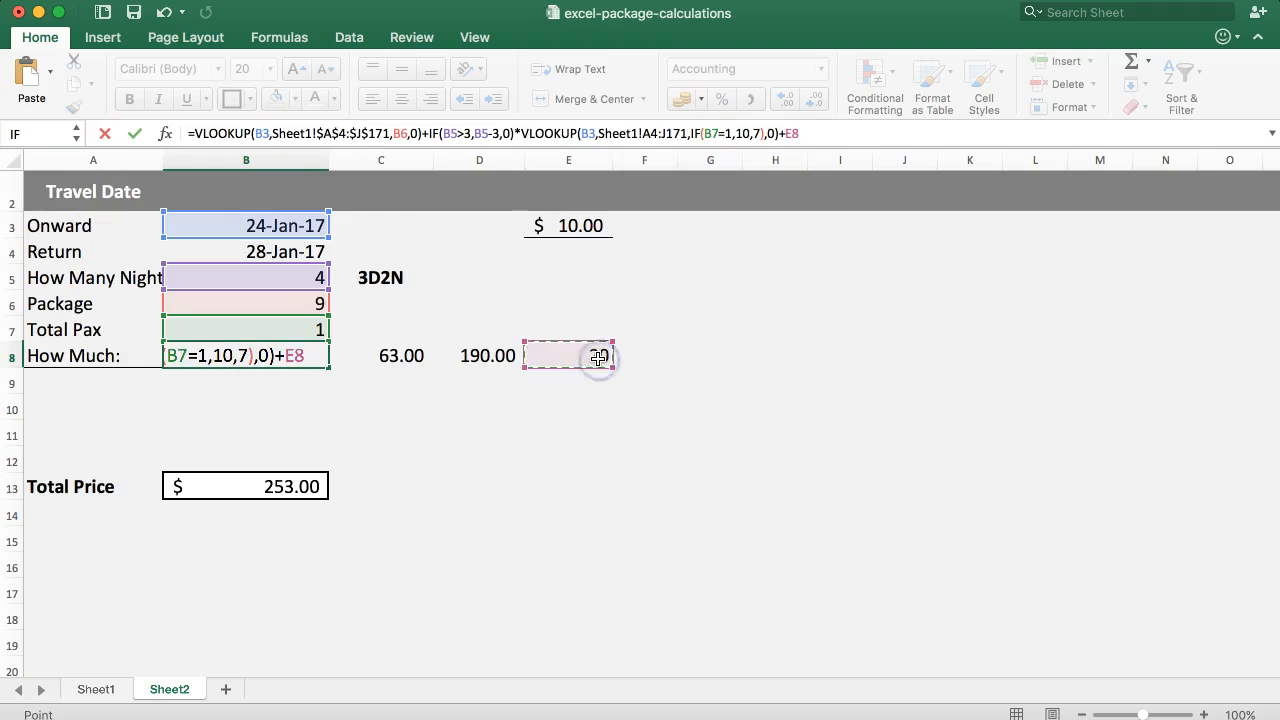
pyautogui.press('Return')
pyautogui.click(259, 489)
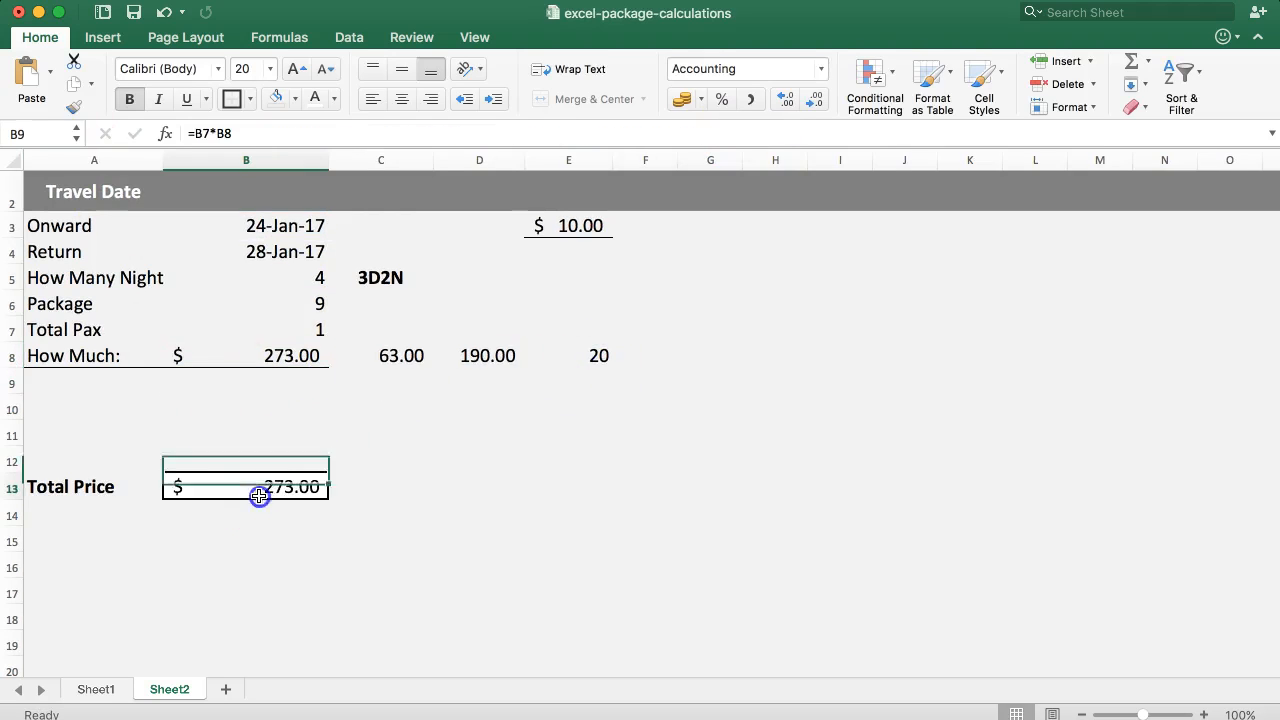
# Set the total pax in B7 to 2 and check the surcharge in E8 against the price in B8.
pyautogui.click(229, 344)
pyautogui.click(266, 322)
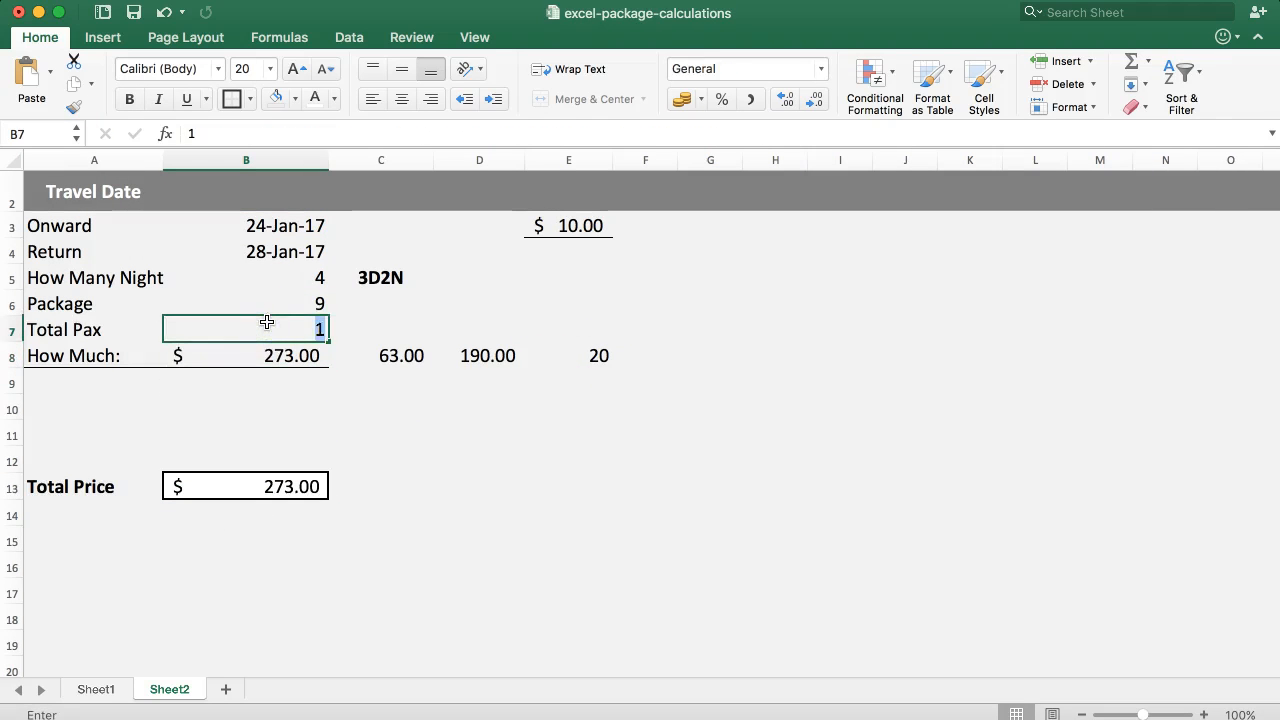
pyautogui.write('2')
pyautogui.press('Return')
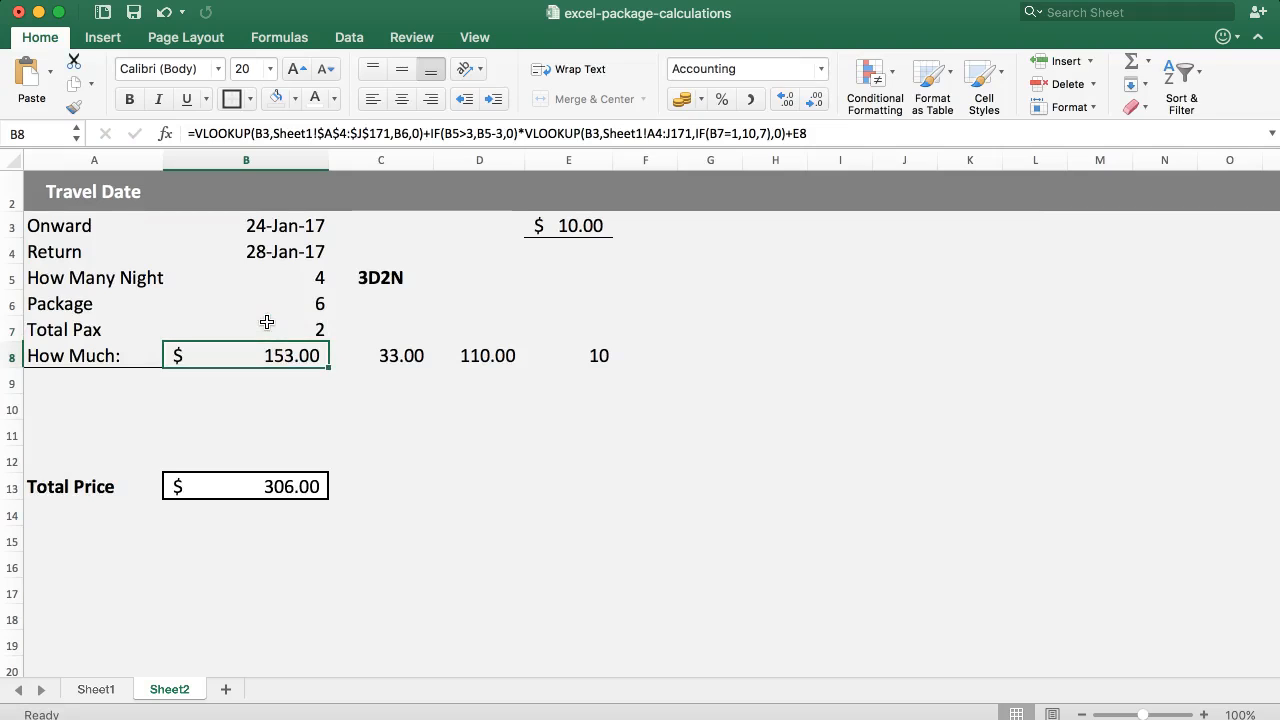
pyautogui.click(570, 353)
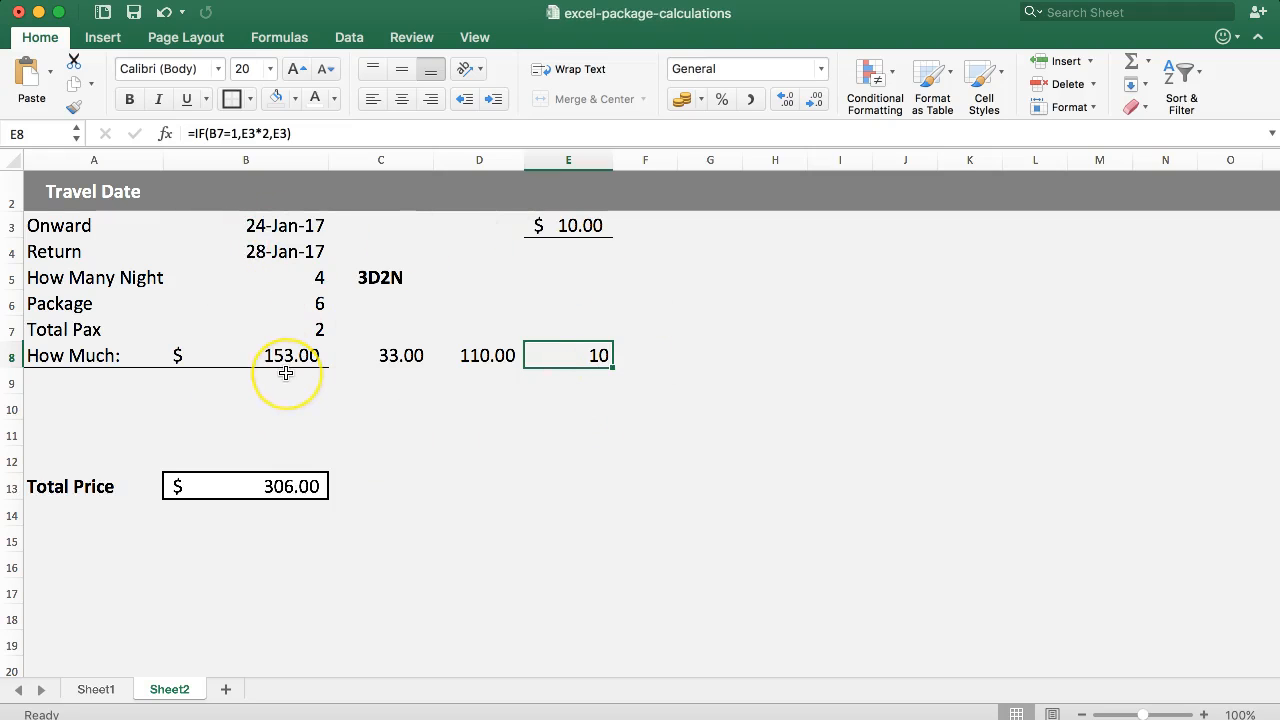
pyautogui.click(549, 356)
pyautogui.click(500, 357)
pyautogui.click(557, 357)
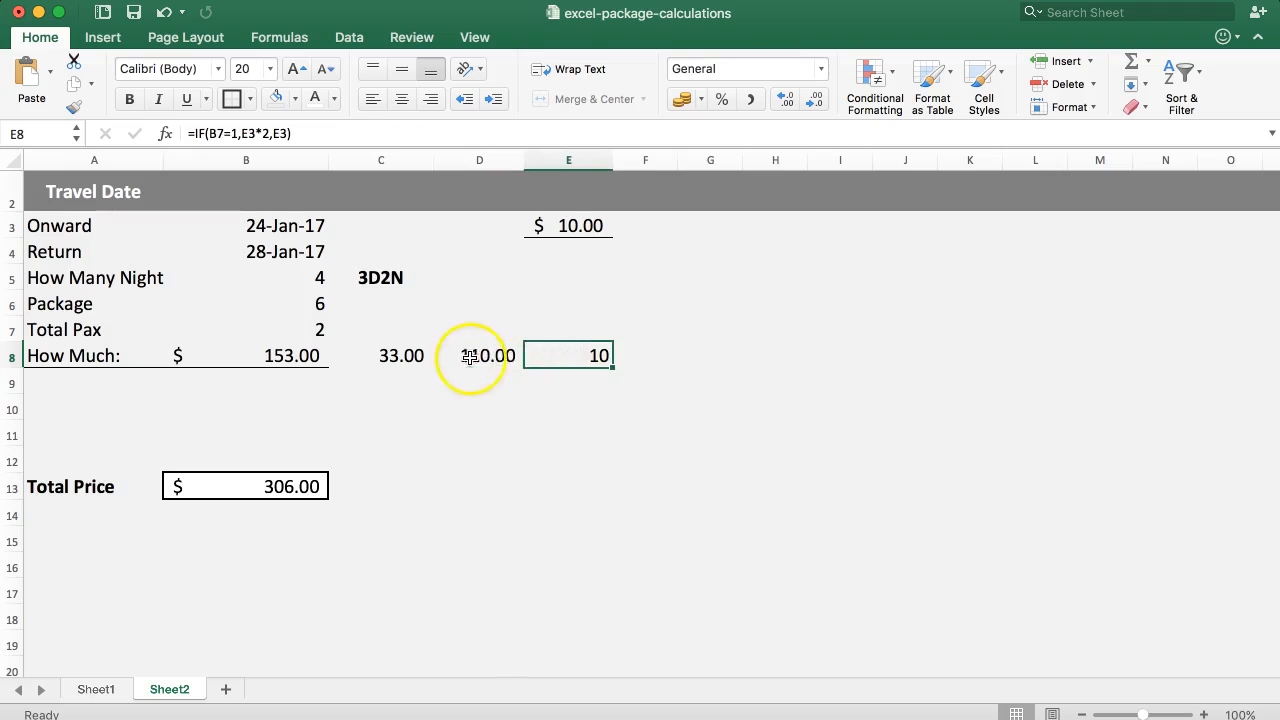
pyautogui.click(300, 360)
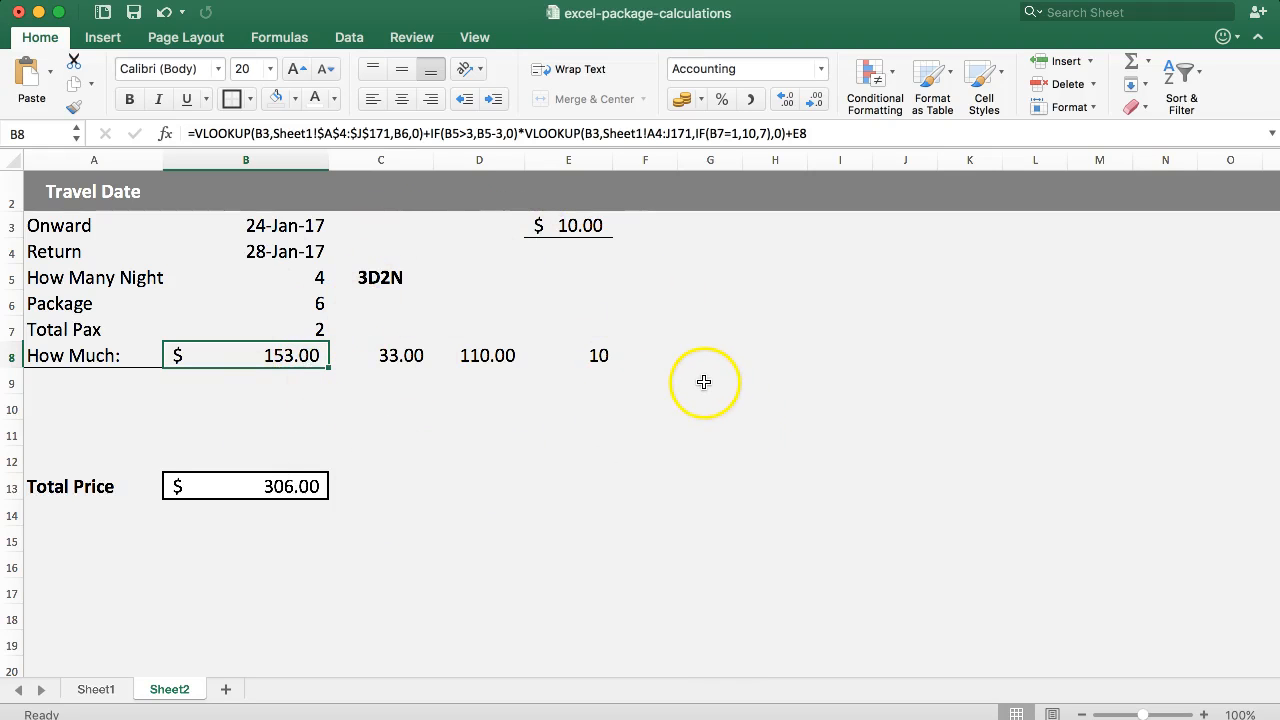
# Change the return date in B4 to 29-Jan-17.
pyautogui.click(295, 284)
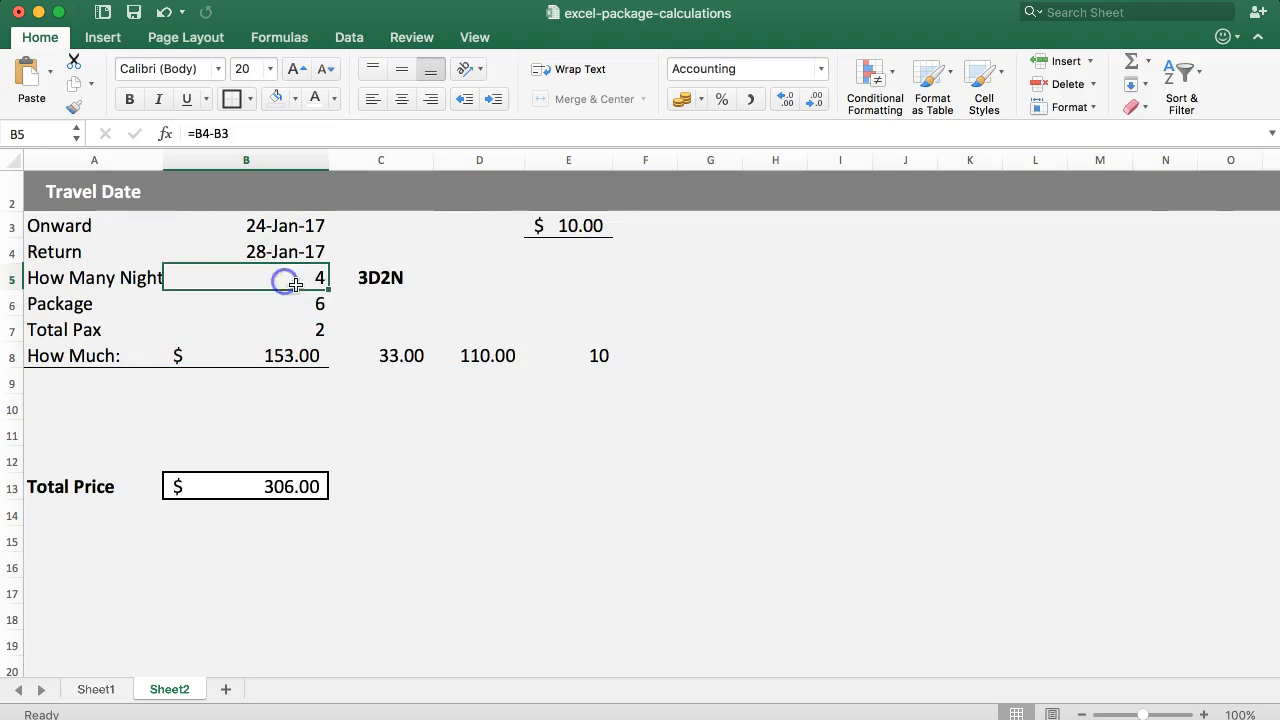
pyautogui.click(251, 257)
pyautogui.doubleClick(200, 129)
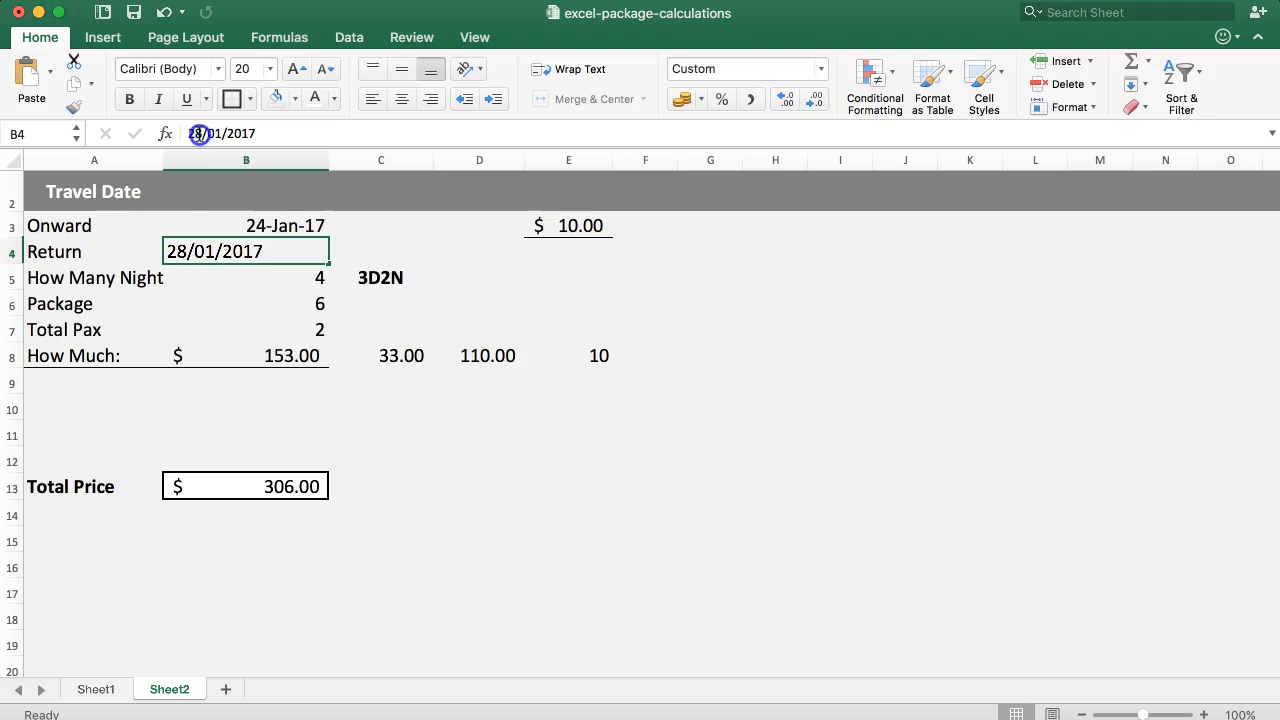
pyautogui.write('29')
pyautogui.press('Return')
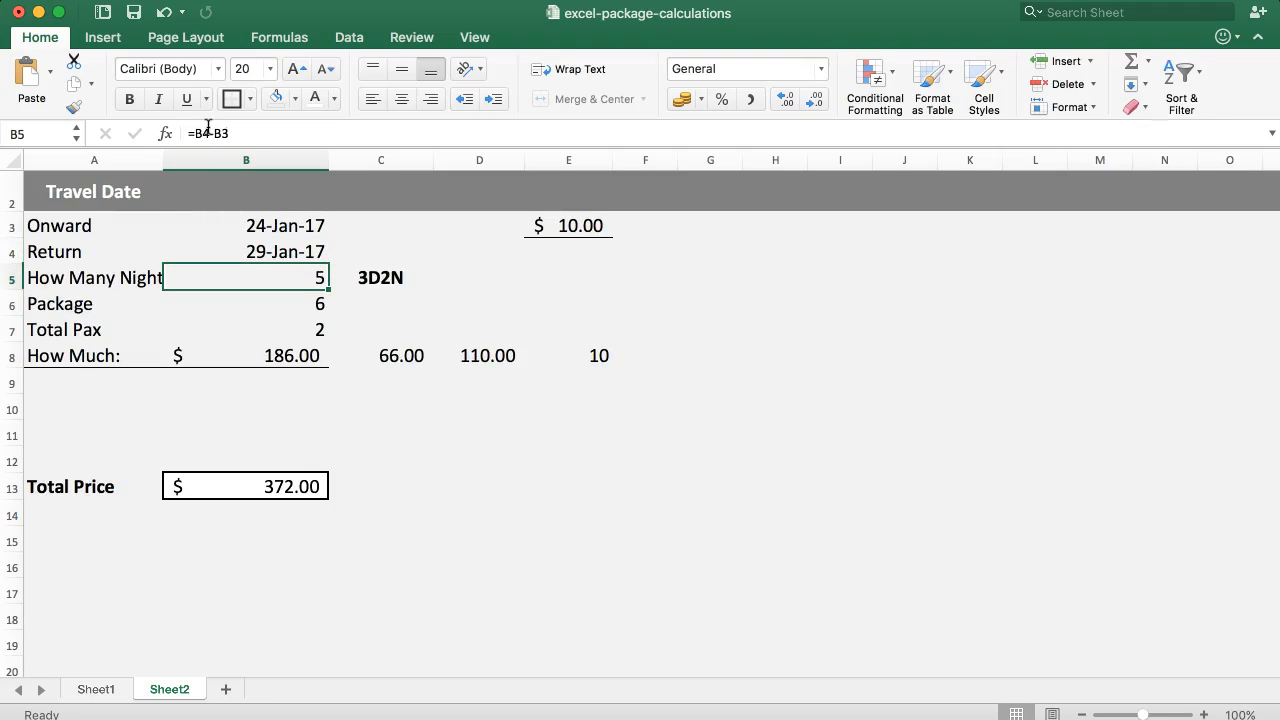